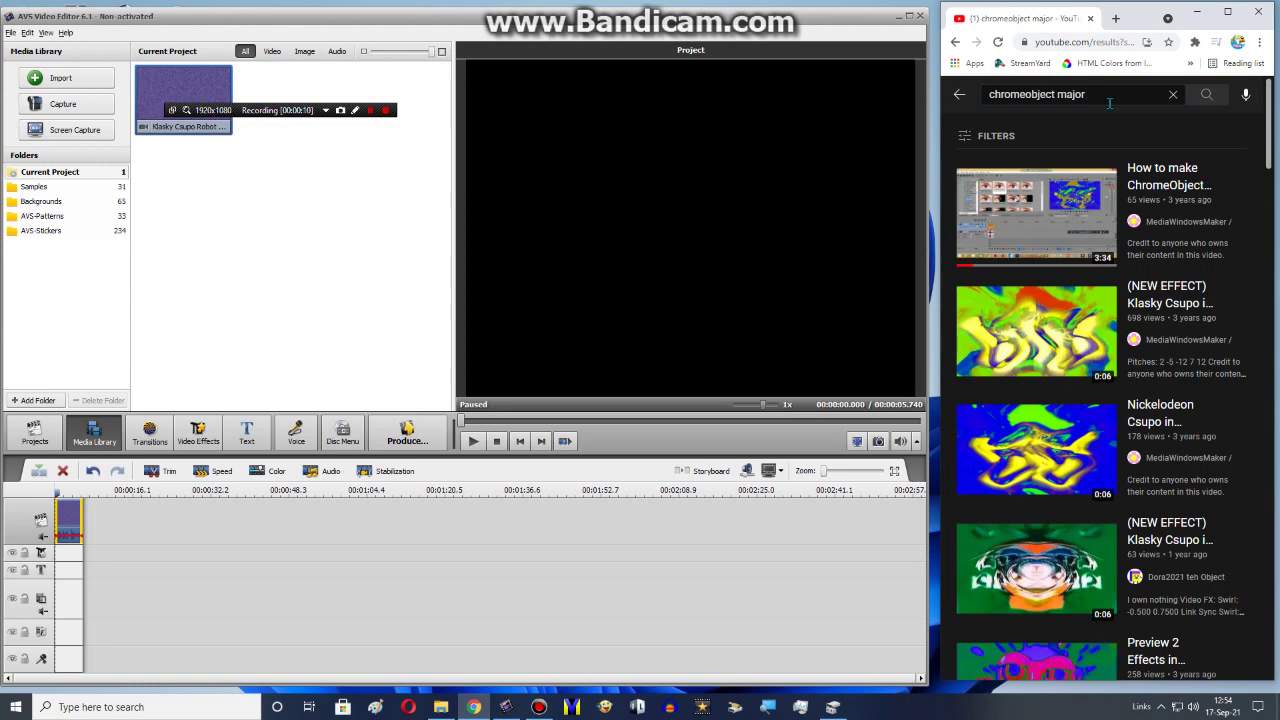
Open the reference video "(NEW EFFECT) Klasky Csupo in ChromeObject Major", pause it at 0:01, and preview the timeline clip at about 1.5 seconds.
{"action": "left_click", "coordinate": [1004, 343]}
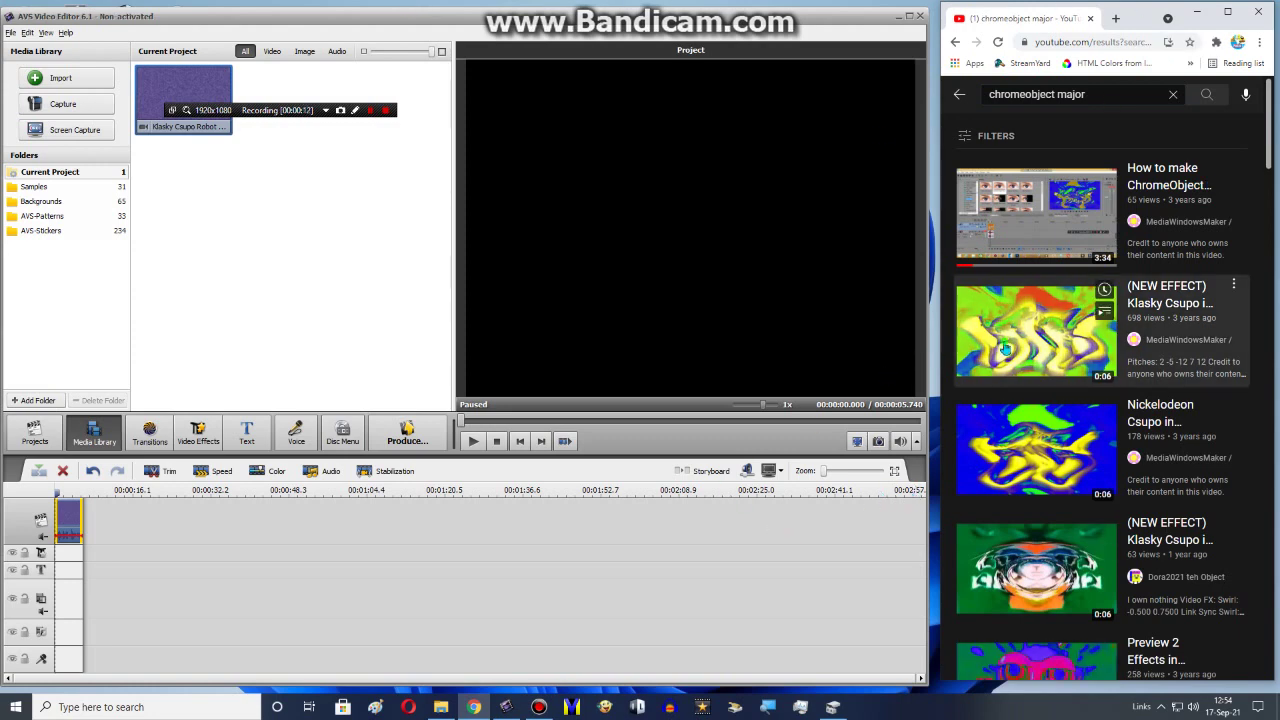
{"action": "left_click", "coordinate": [74, 516]}
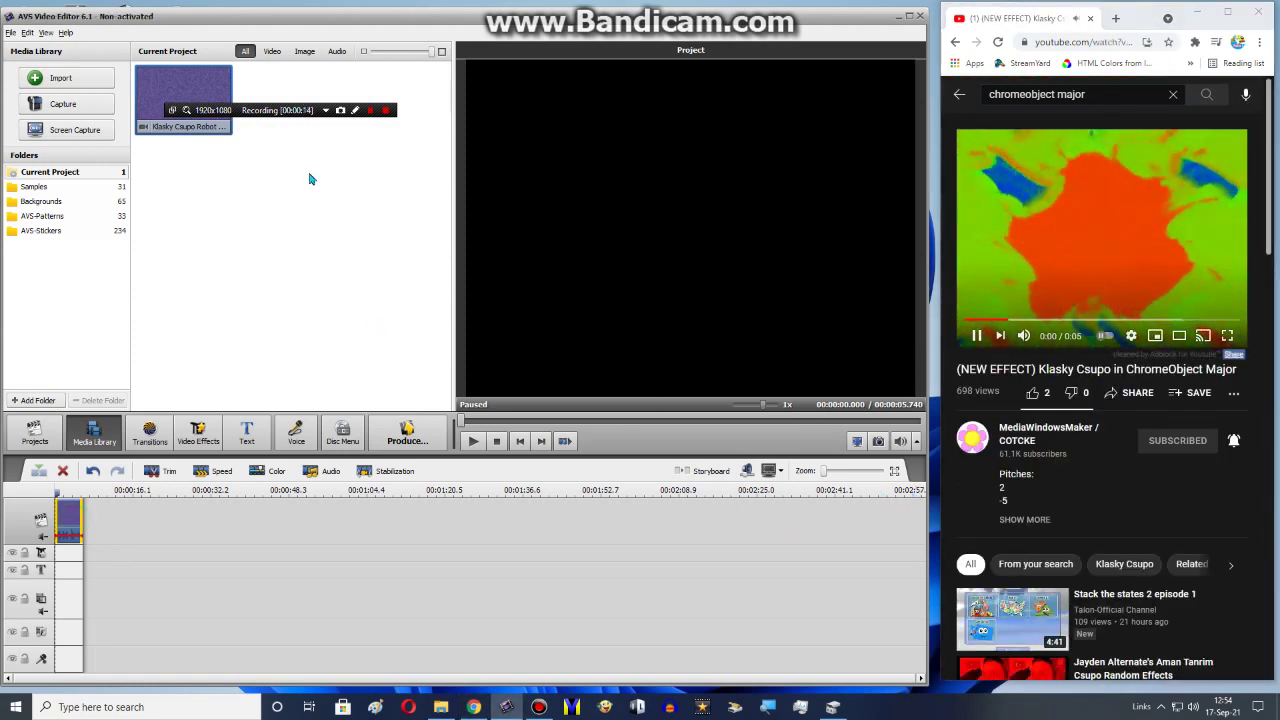
{"action": "left_click", "coordinate": [197, 130]}
{"action": "left_click", "coordinate": [57, 505]}
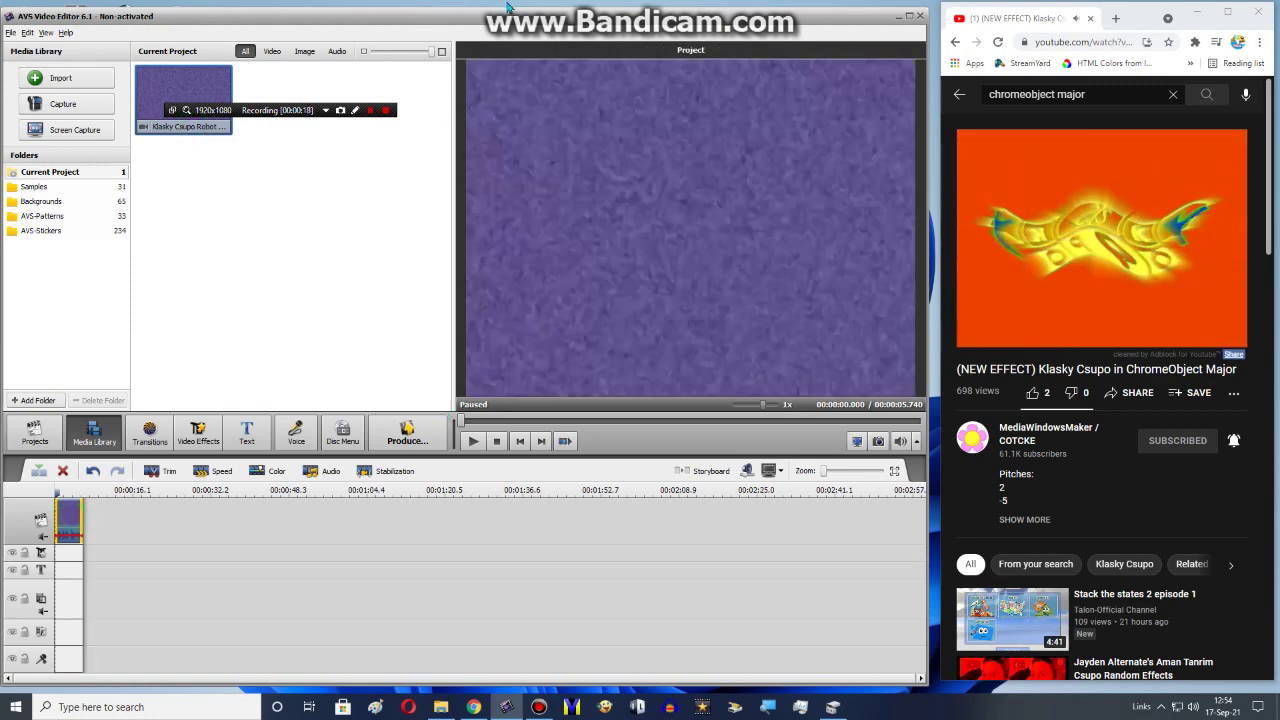
{"action": "left_click", "coordinate": [370, 112]}
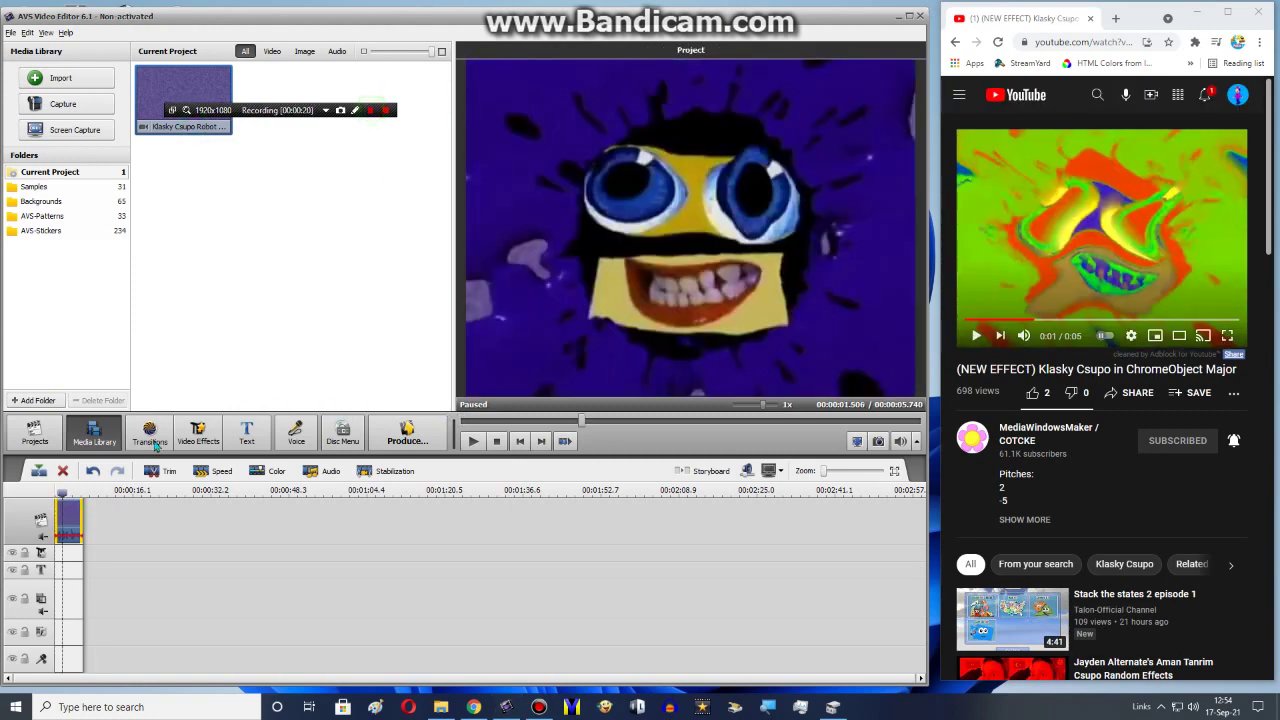
Add the Invert video effect to the first effect line and trim it to the clip's length.
{"action": "left_click", "coordinate": [198, 433]}
{"action": "scroll", "coordinate": [353, 183], "scroll_direction": "down", "scroll_amount": 5}
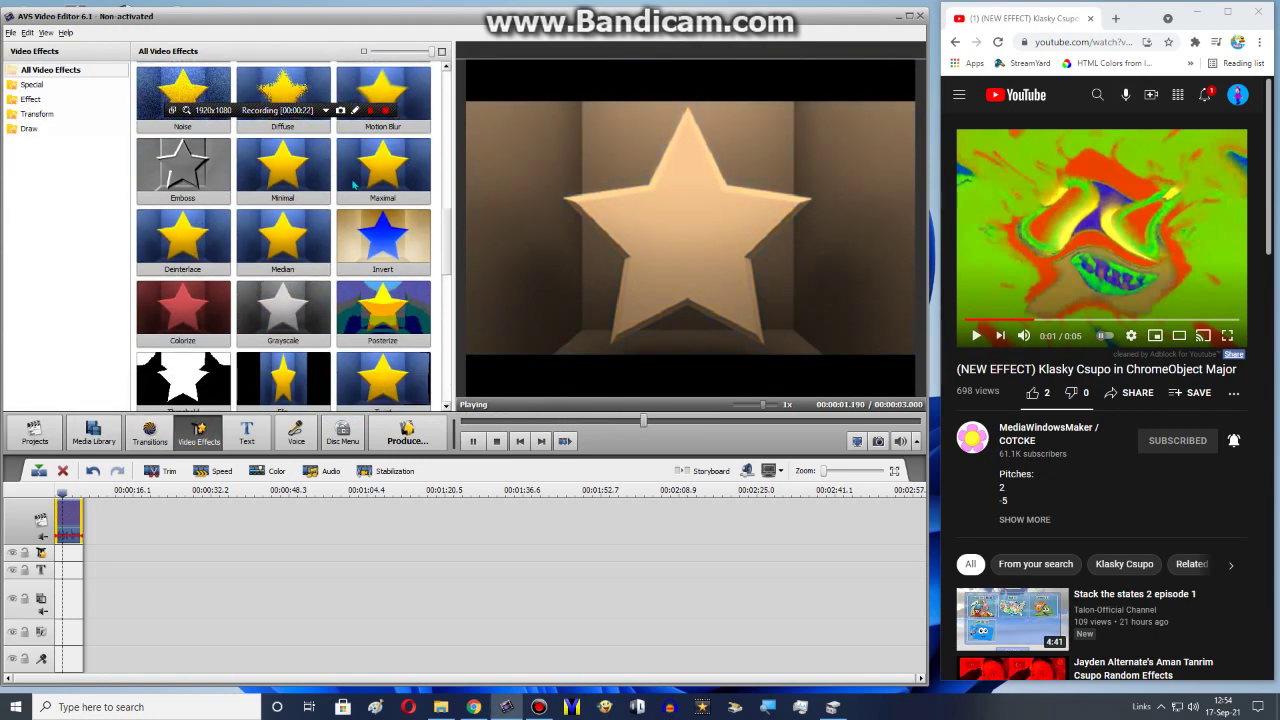
{"action": "left_click_drag", "start_coordinate": [383, 240], "coordinate": [354, 566]}
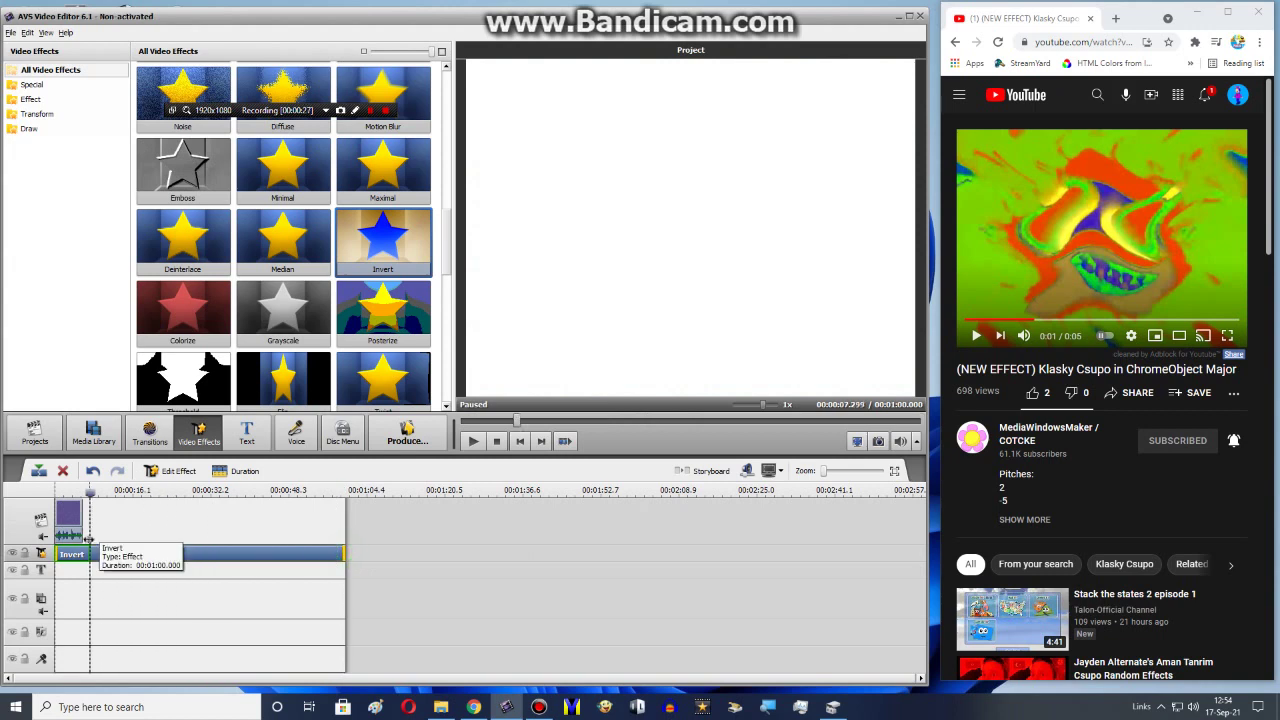
{"action": "left_click_drag", "start_coordinate": [88, 540], "coordinate": [82, 545]}
Add several extra video effect lines to the timeline for stacking more effects on the clip.
{"action": "right_click", "coordinate": [109, 557]}
{"action": "left_click", "coordinate": [156, 615]}
{"action": "scroll", "coordinate": [156, 552], "scroll_direction": "down", "scroll_amount": 1}
{"action": "left_click", "coordinate": [141, 554]}
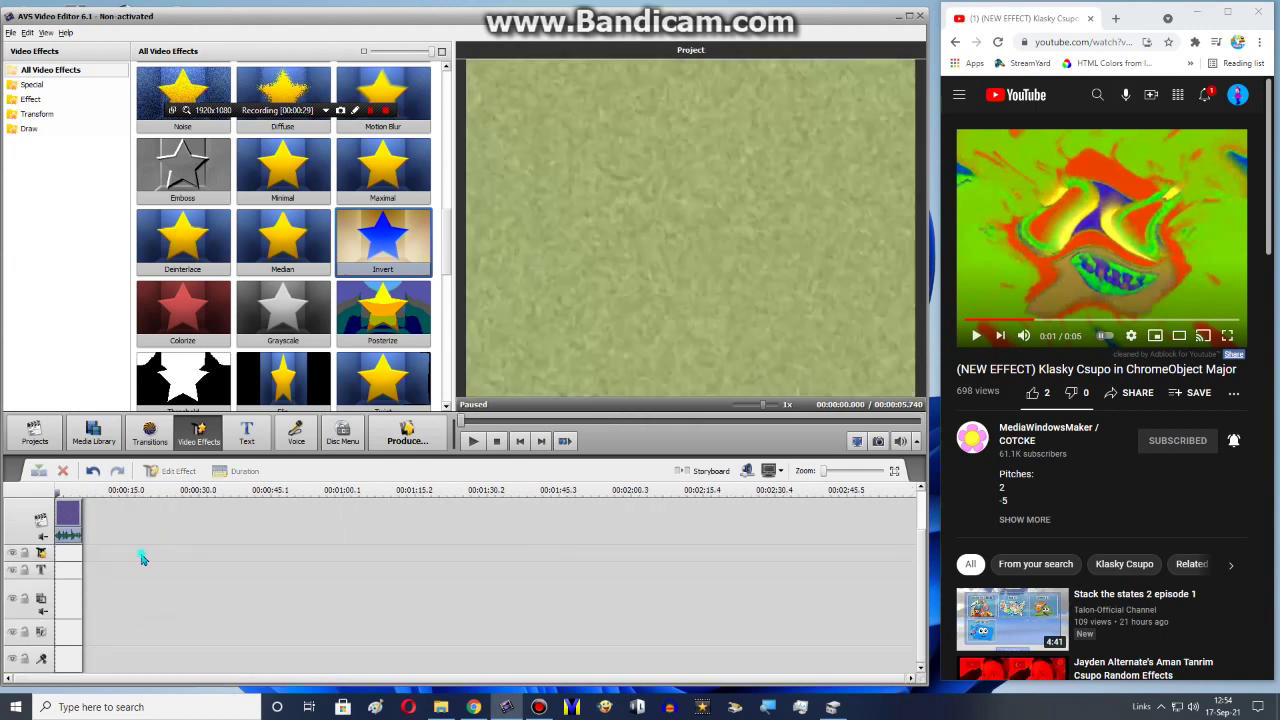
{"action": "right_click", "coordinate": [141, 559]}
{"action": "left_click", "coordinate": [180, 622]}
{"action": "right_click", "coordinate": [148, 557]}
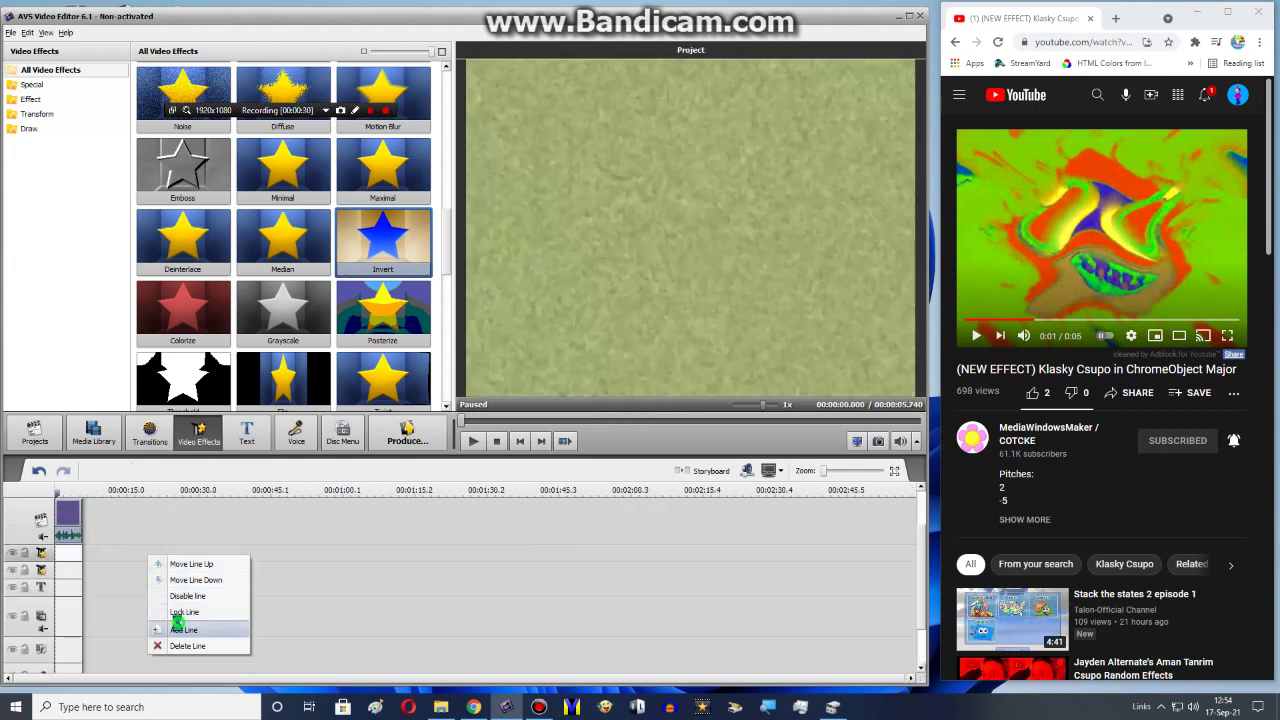
{"action": "left_click", "coordinate": [178, 626]}
{"action": "right_click", "coordinate": [170, 566]}
{"action": "left_click", "coordinate": [200, 634]}
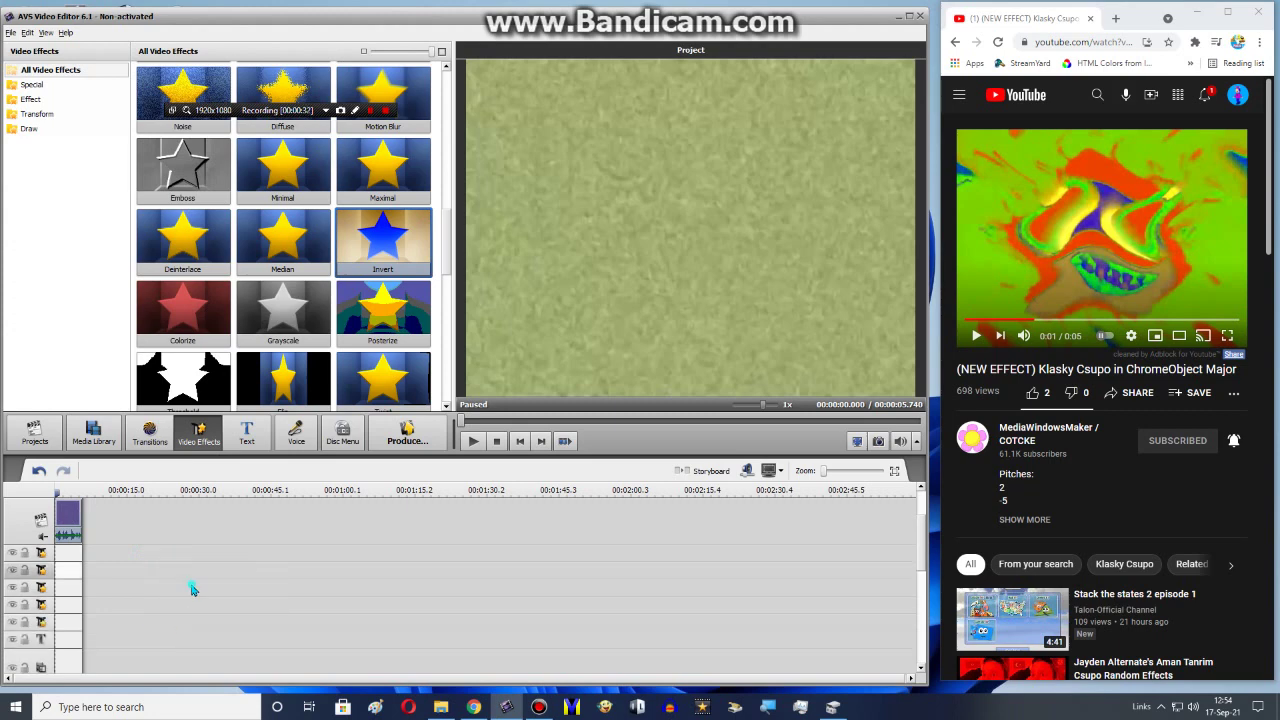
{"action": "right_click", "coordinate": [193, 590]}
{"action": "left_click", "coordinate": [220, 658]}
{"action": "right_click", "coordinate": [194, 603]}
{"action": "left_click", "coordinate": [215, 589]}
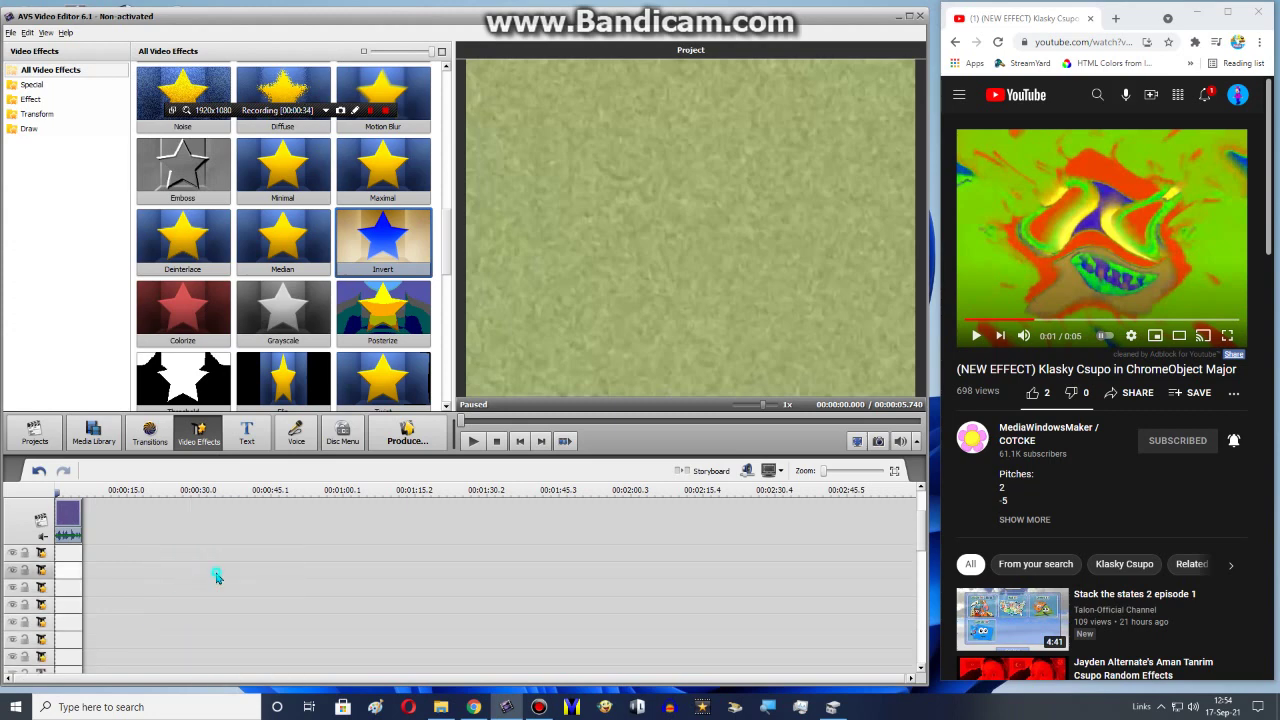
{"action": "right_click", "coordinate": [217, 574]}
{"action": "left_click", "coordinate": [243, 634]}
{"action": "right_click", "coordinate": [243, 634]}
{"action": "left_click", "coordinate": [249, 600]}
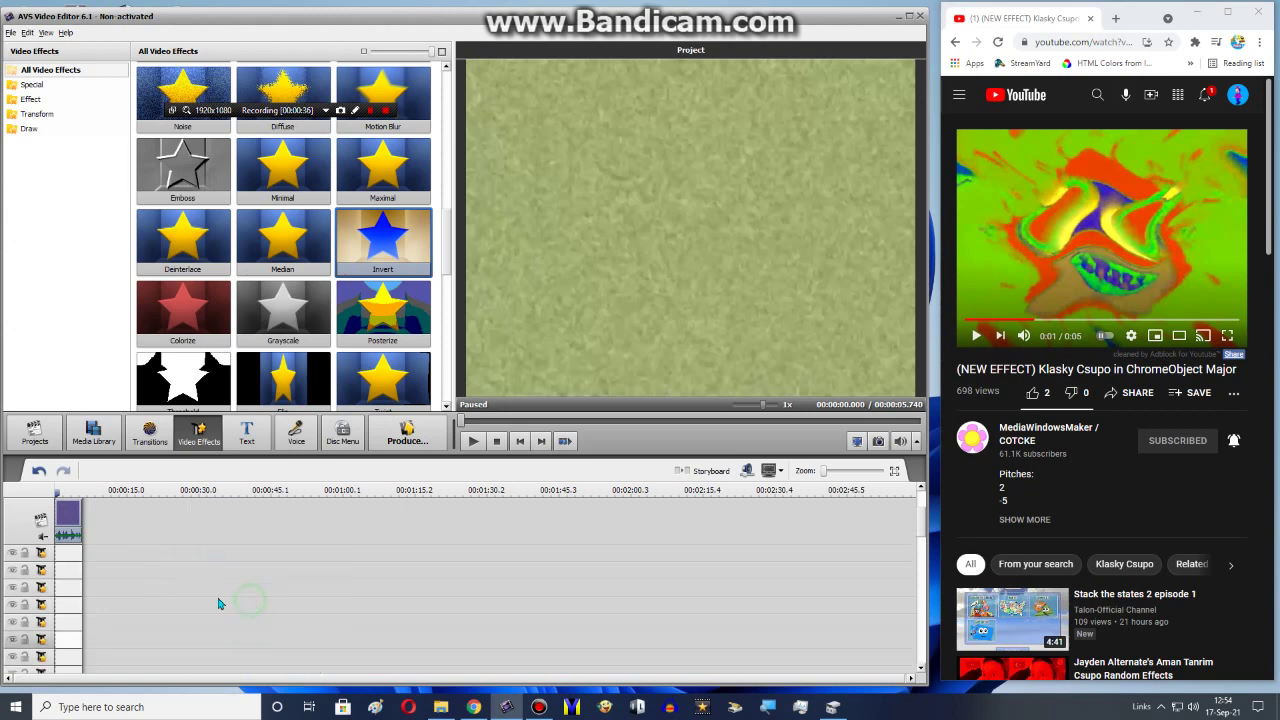
Add the Colorize effect to the second effect line and trim it to the clip's length.
{"action": "scroll", "coordinate": [107, 578], "scroll_direction": "up", "scroll_amount": 3}
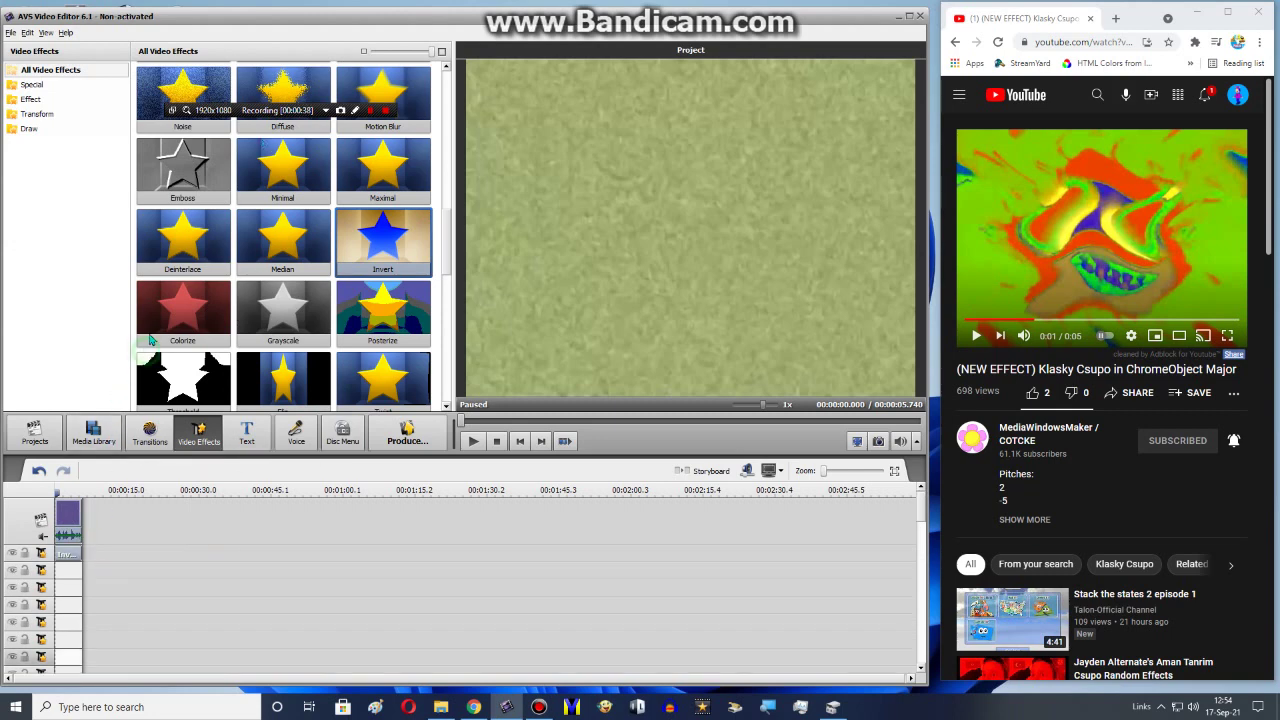
{"action": "left_click_drag", "start_coordinate": [148, 350], "coordinate": [62, 572]}
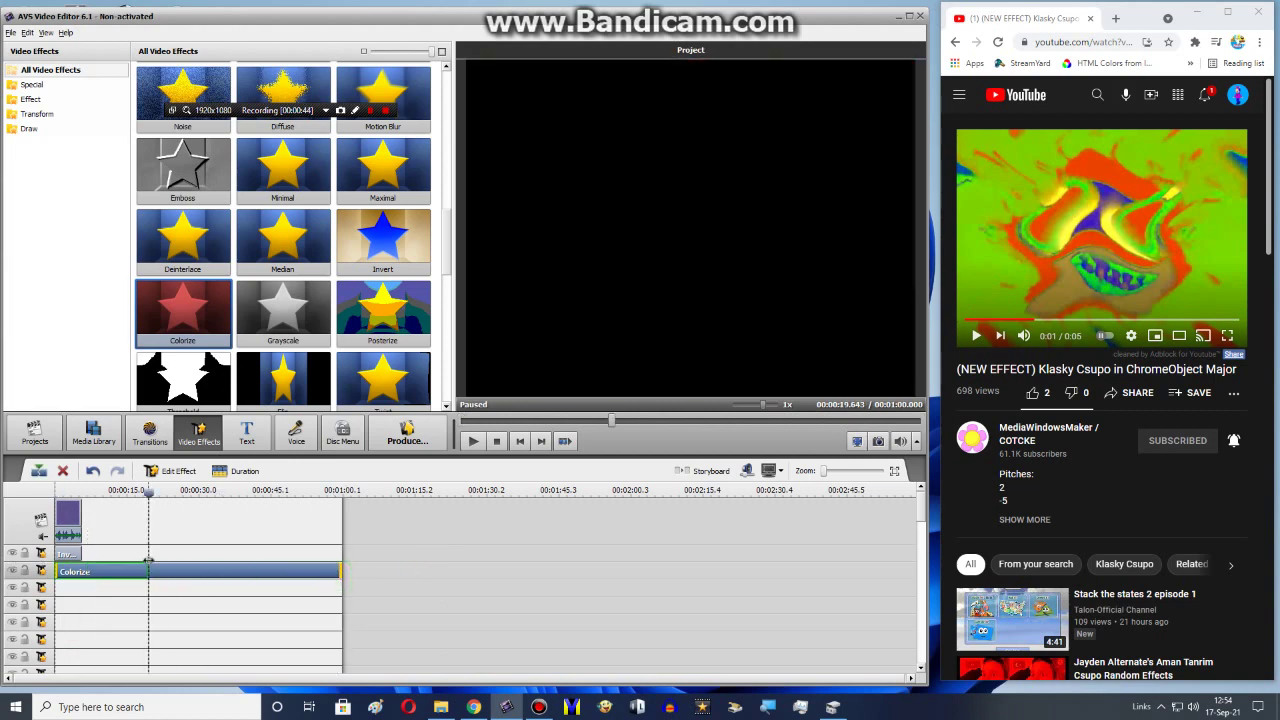
{"action": "left_click", "coordinate": [77, 589]}
{"action": "left_click_drag", "start_coordinate": [77, 589], "coordinate": [82, 571]}
{"action": "key", "text": "s"}
{"action": "key", "text": "Delete"}
Add the Color Exchange effect to the third effect line and trim it to the clip's length.
{"action": "scroll", "coordinate": [300, 250], "scroll_direction": "down", "scroll_amount": 5}
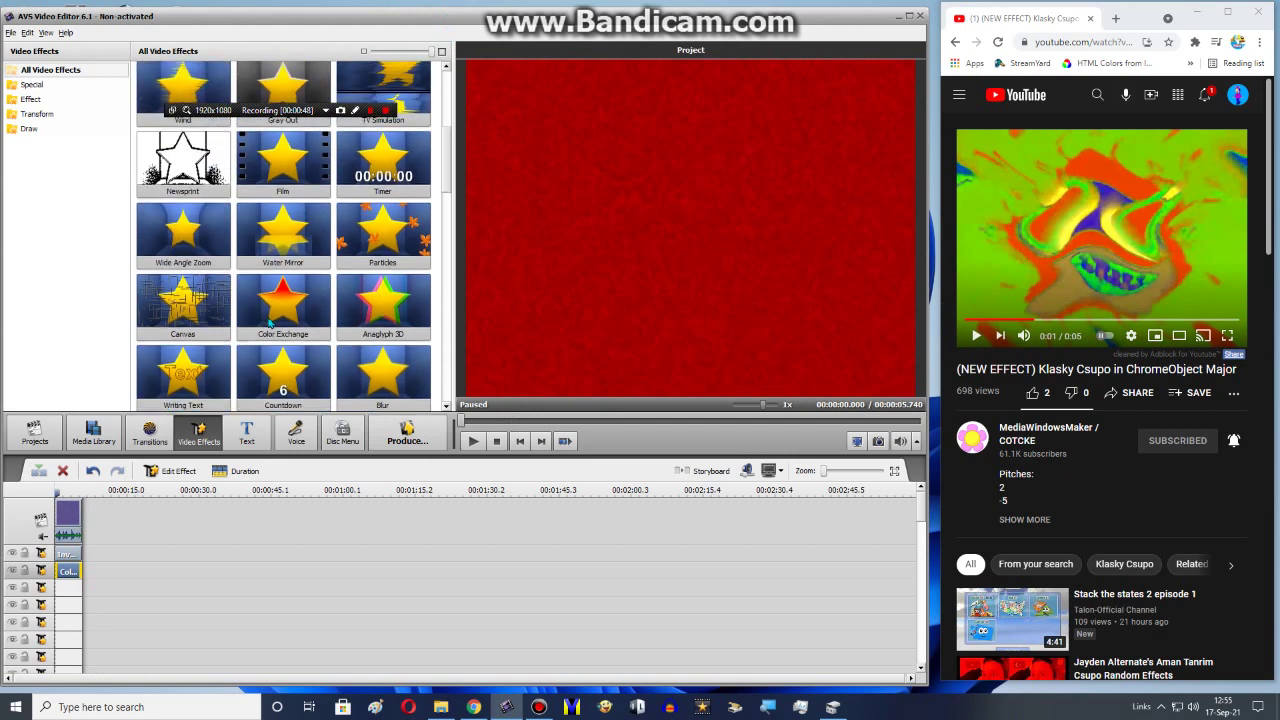
{"action": "left_click_drag", "start_coordinate": [283, 313], "coordinate": [45, 603]}
{"action": "left_click_drag", "start_coordinate": [167, 628], "coordinate": [114, 595]}
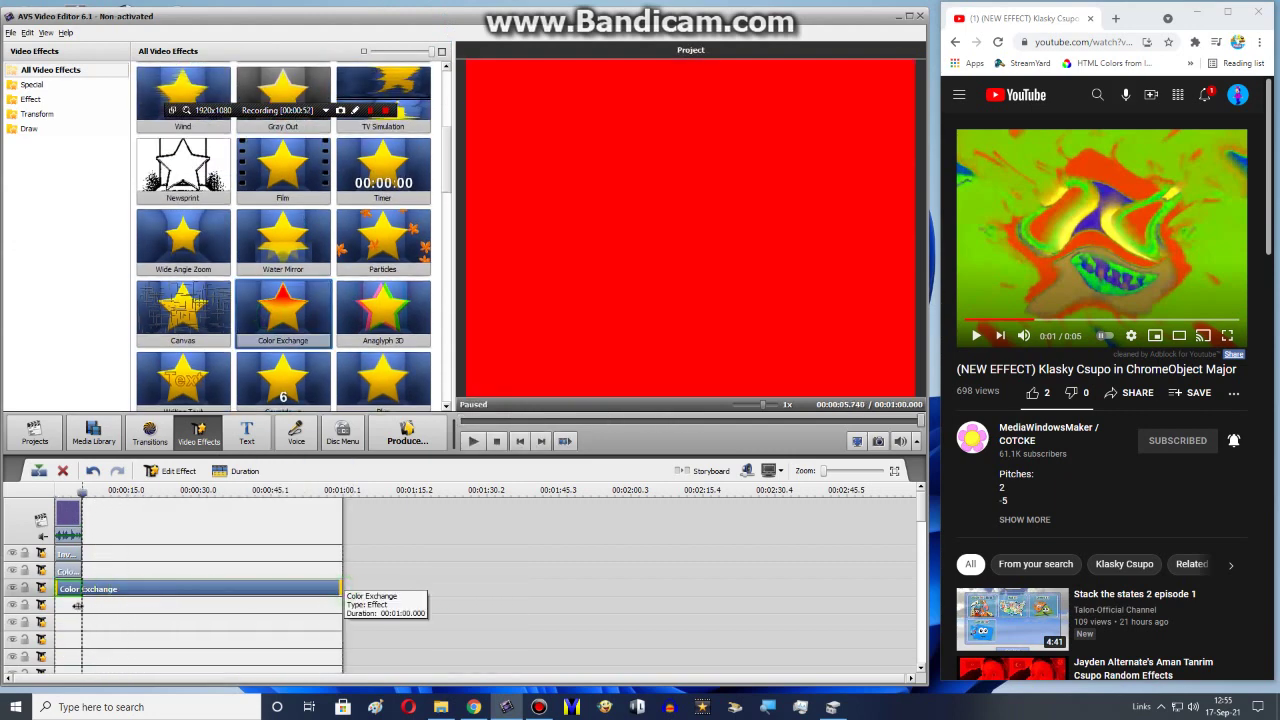
{"action": "left_click_drag", "start_coordinate": [341, 591], "coordinate": [76, 590]}
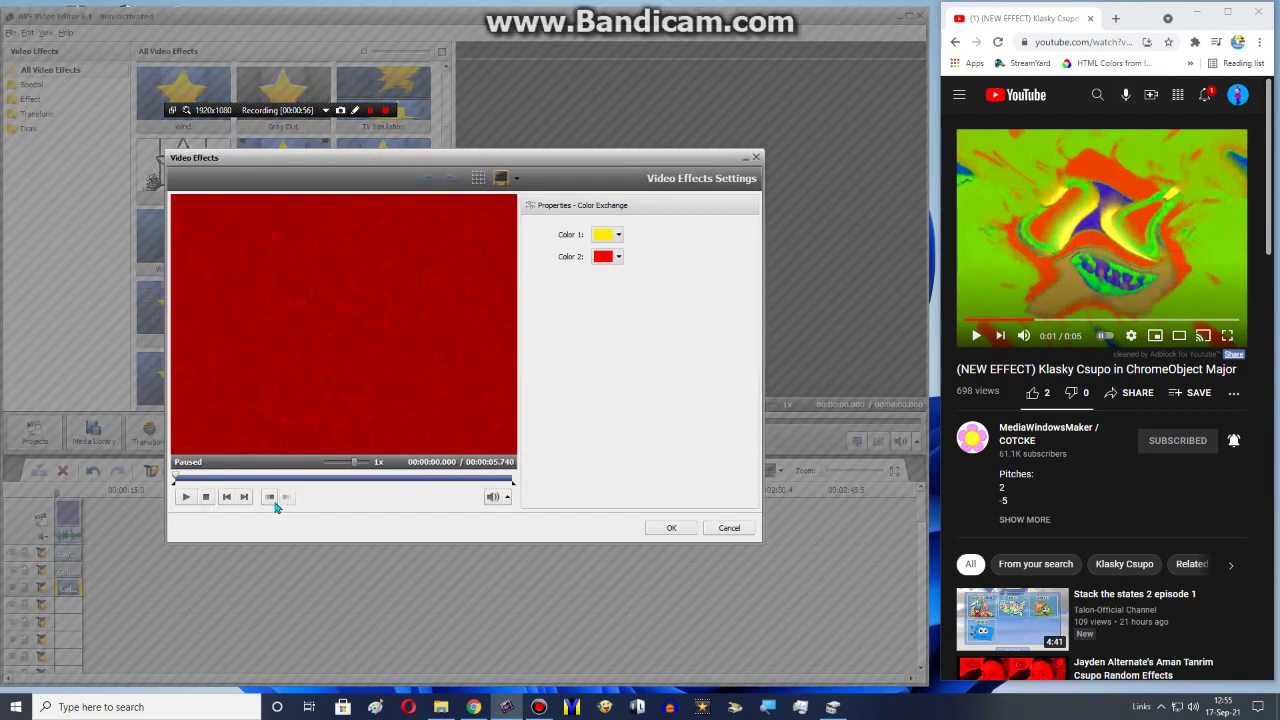
Set the Color Exchange effect's Color 1 to red sampled from the face frame and Color 2 to bright green.
{"action": "left_click", "coordinate": [253, 481]}
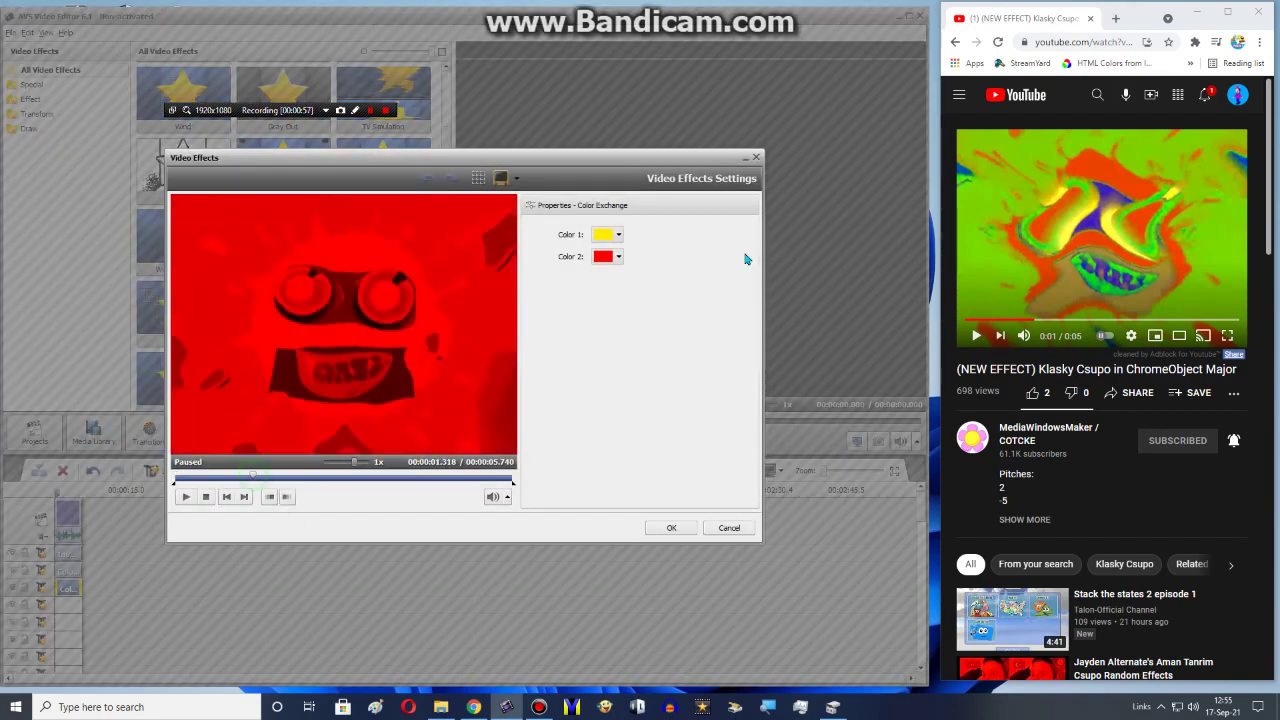
{"action": "left_click", "coordinate": [605, 236]}
{"action": "left_click", "coordinate": [615, 320]}
{"action": "left_click", "coordinate": [618, 256]}
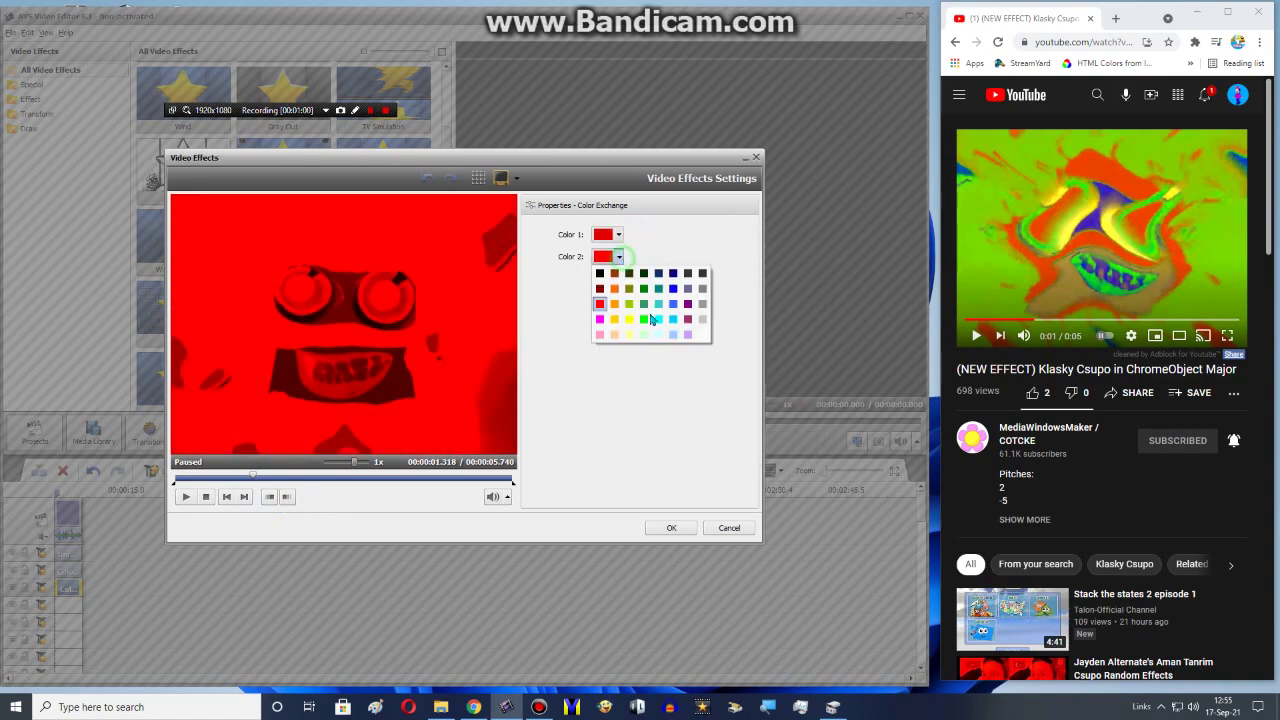
{"action": "left_click", "coordinate": [648, 318]}
{"action": "left_click", "coordinate": [671, 528]}
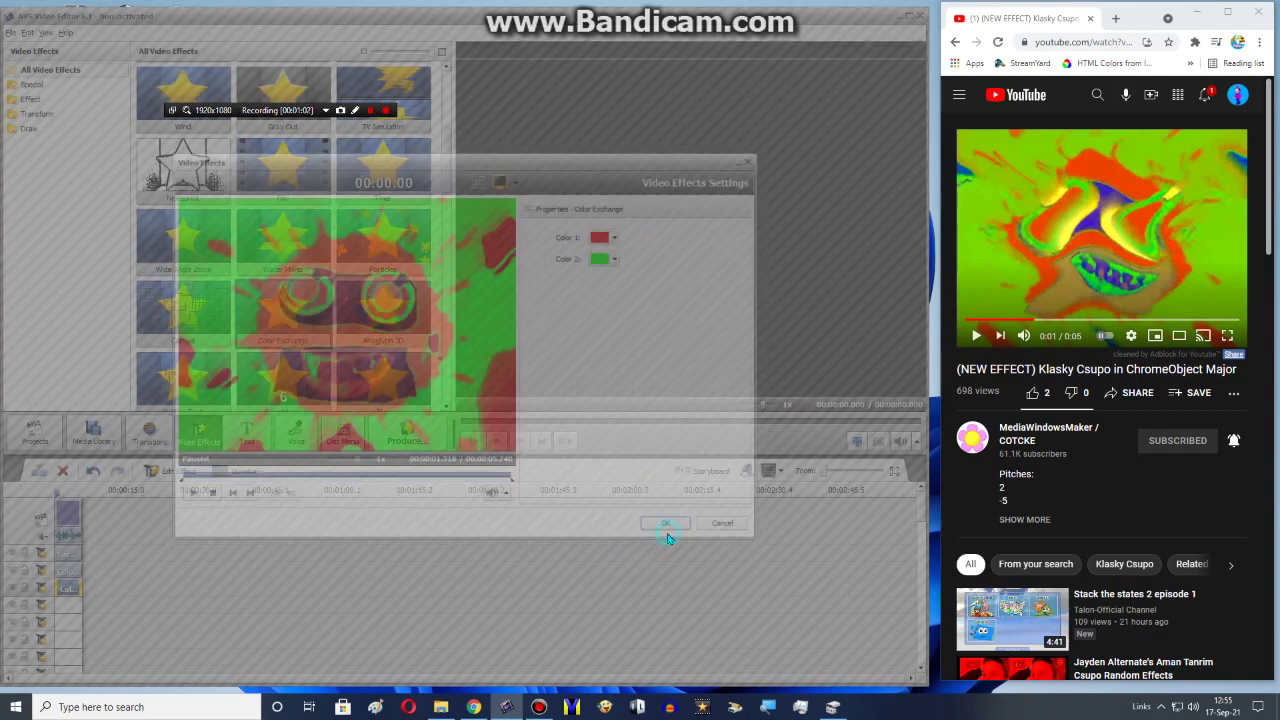
Duplicate the red-to-green Color Exchange effect and align the copy under the clip on the fourth effect line.
{"action": "right_click", "coordinate": [67, 588]}
{"action": "left_click", "coordinate": [116, 663]}
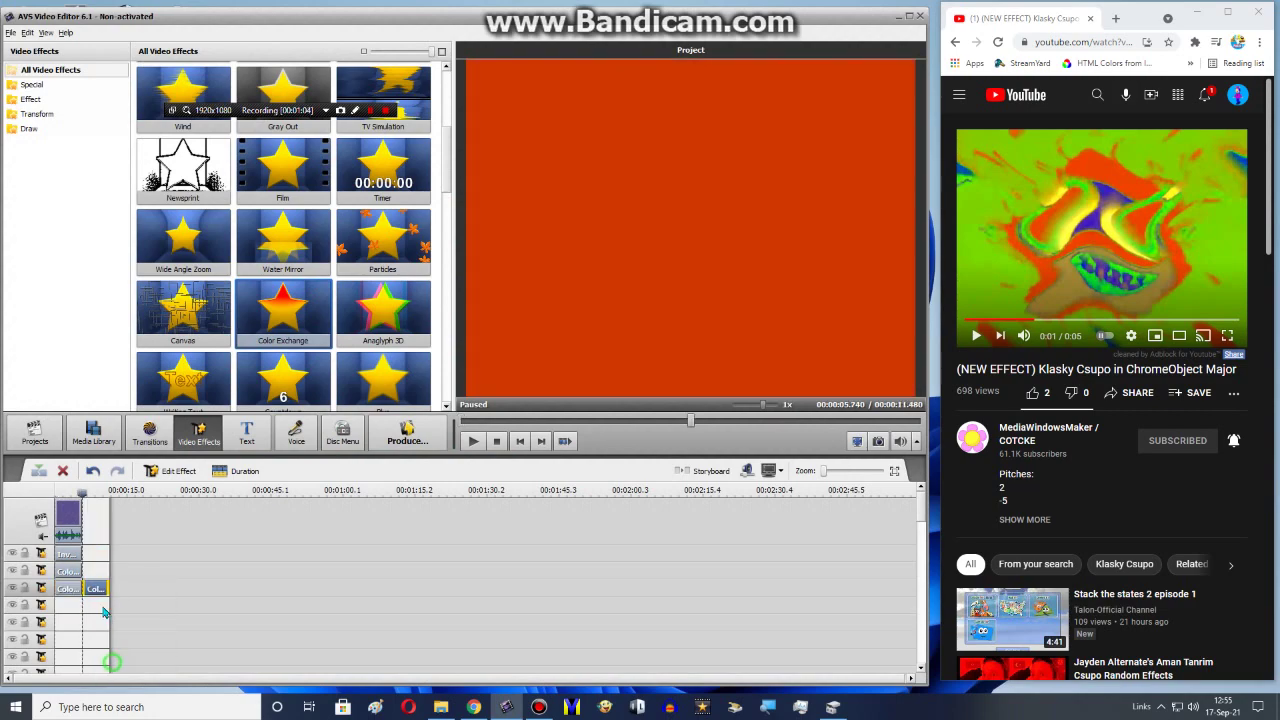
{"action": "left_click_drag", "start_coordinate": [70, 599], "coordinate": [64, 603]}
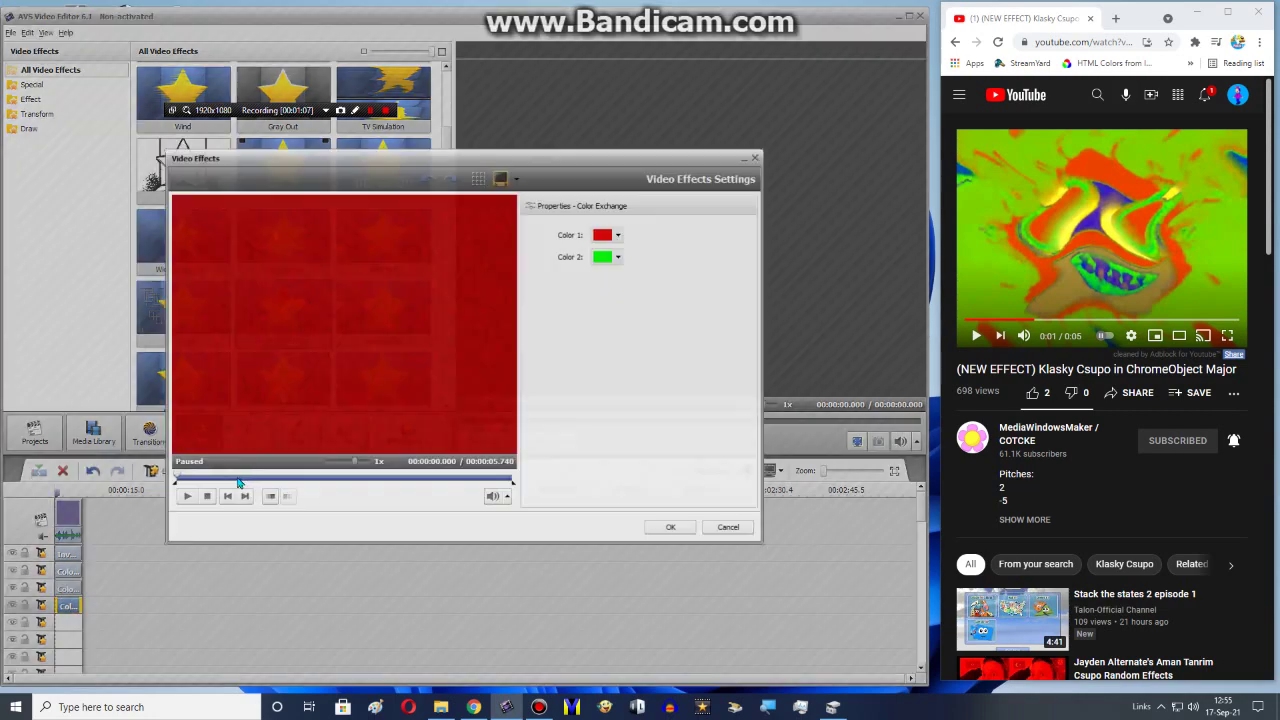
Set the copied Color Exchange's Color 1 to the dark red sampled between the eyes and Color 2 to blue.
{"action": "left_click", "coordinate": [241, 479]}
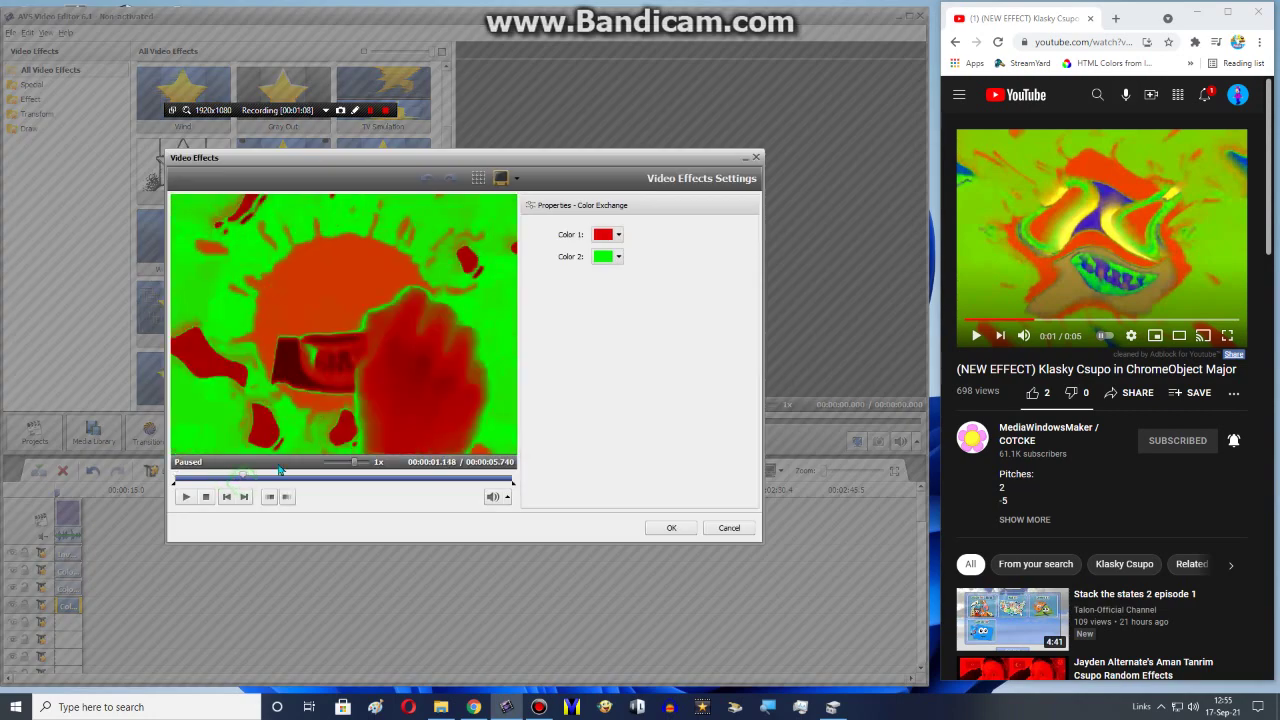
{"action": "left_click", "coordinate": [266, 476]}
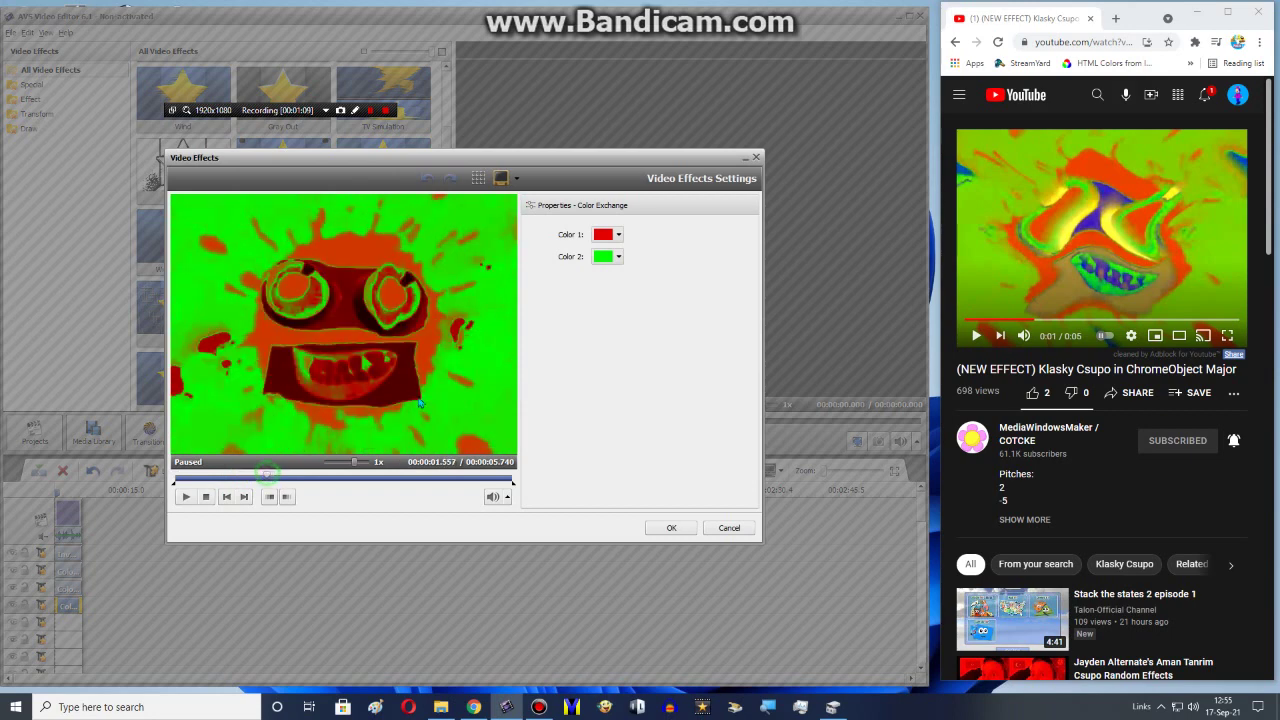
{"action": "left_click", "coordinate": [604, 236]}
{"action": "left_click", "coordinate": [703, 342]}
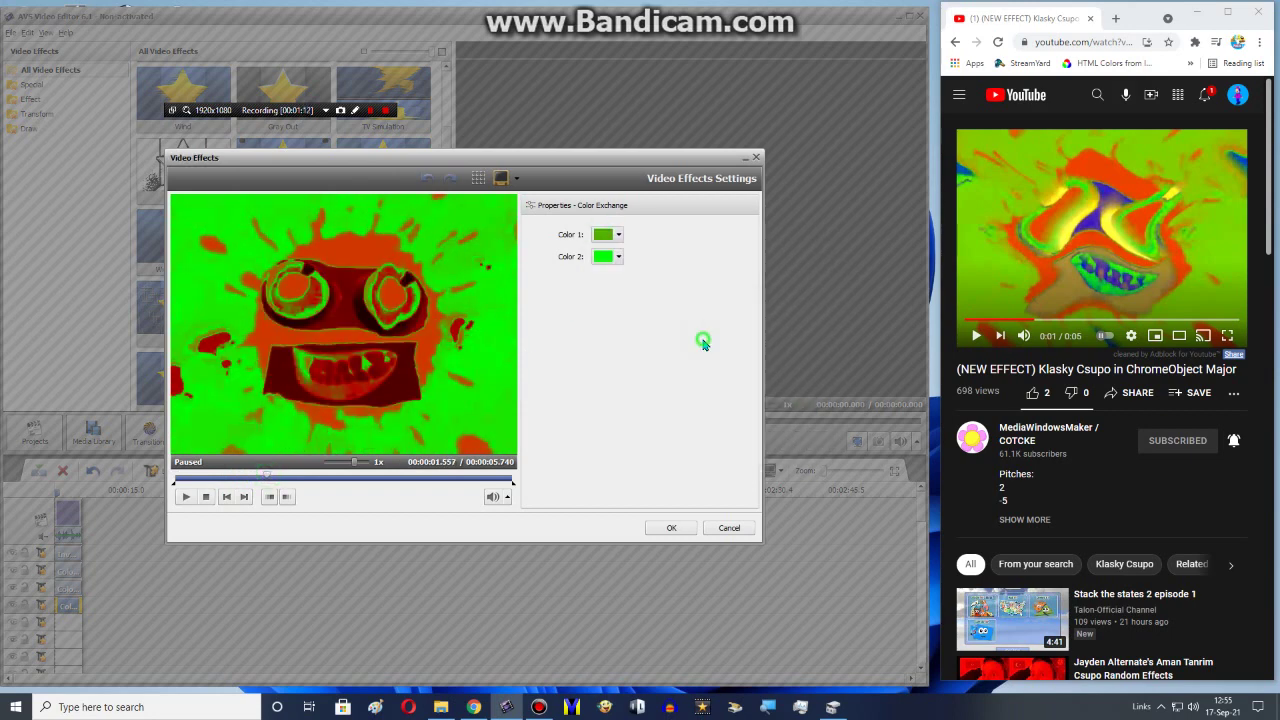
{"action": "left_click", "coordinate": [601, 237]}
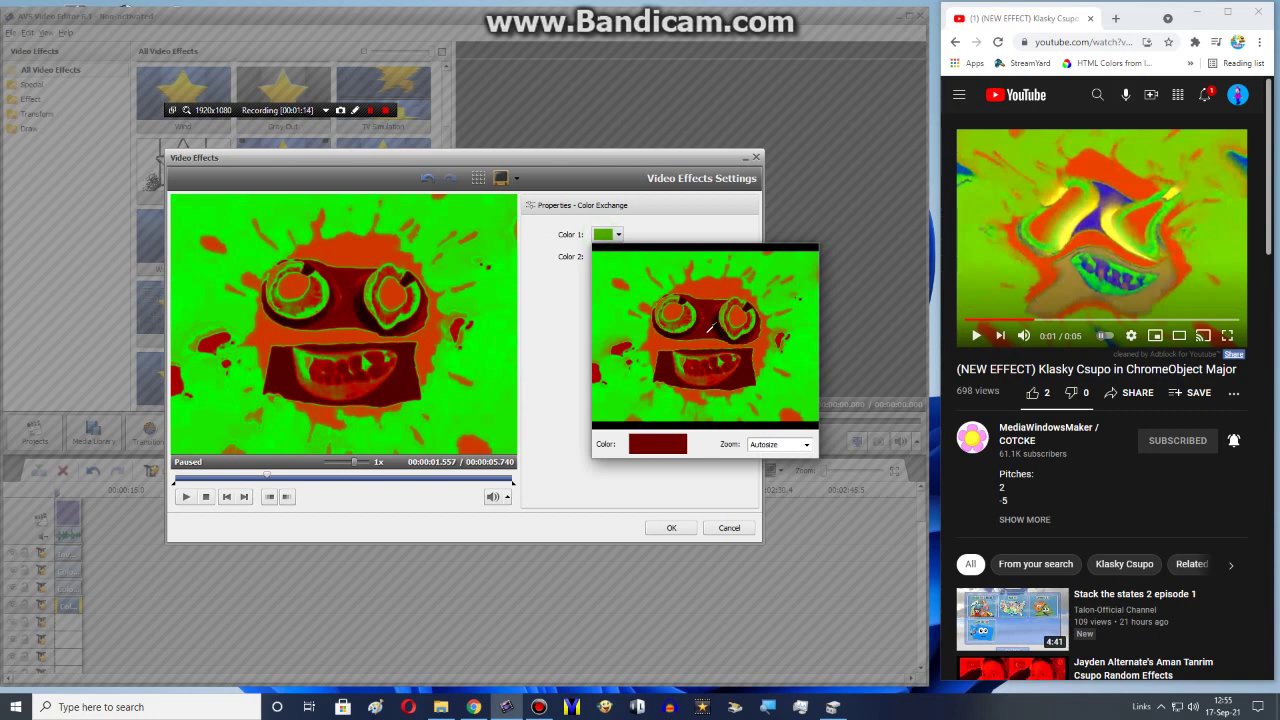
{"action": "left_click", "coordinate": [705, 333]}
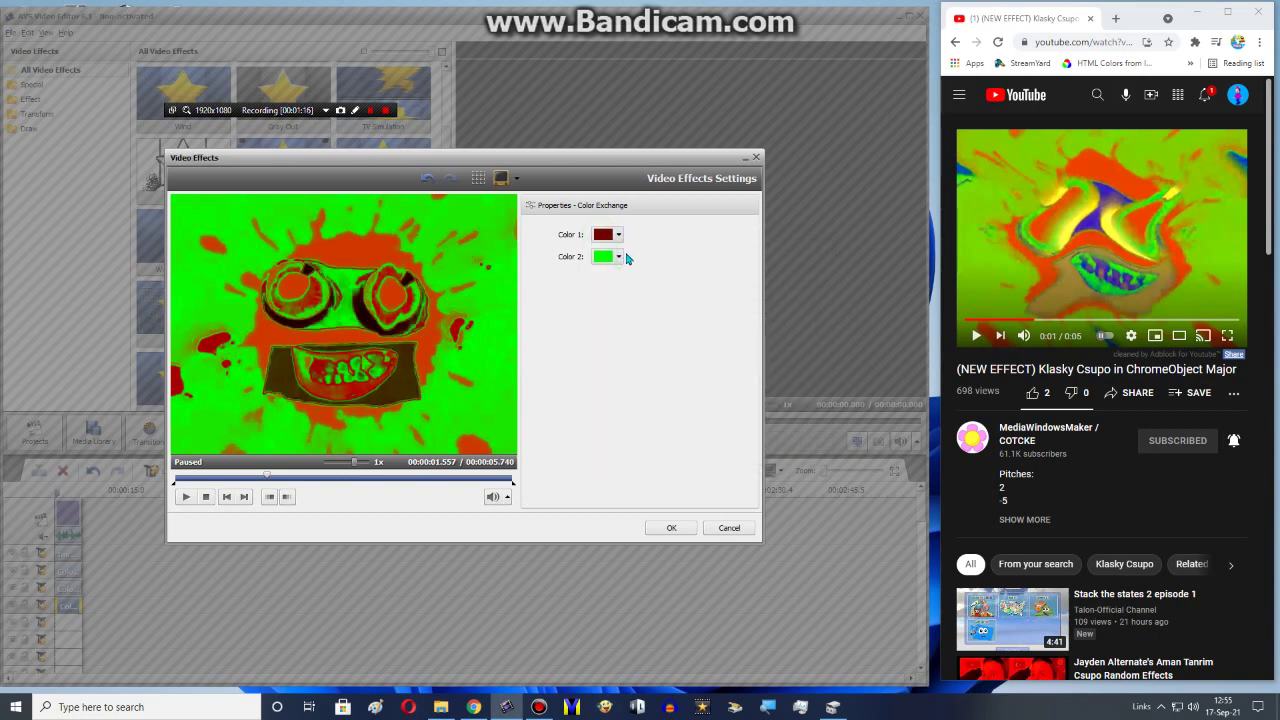
{"action": "left_click", "coordinate": [619, 258]}
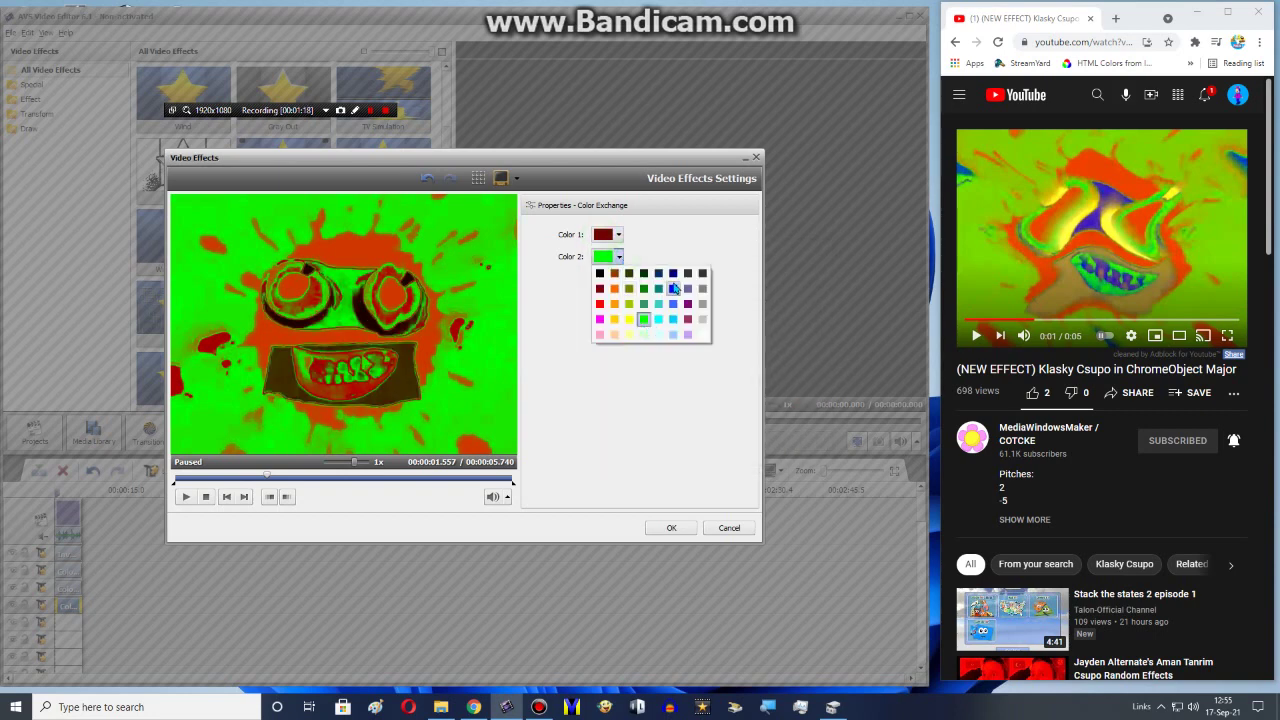
{"action": "left_click", "coordinate": [673, 288]}
{"action": "left_click", "coordinate": [668, 529]}
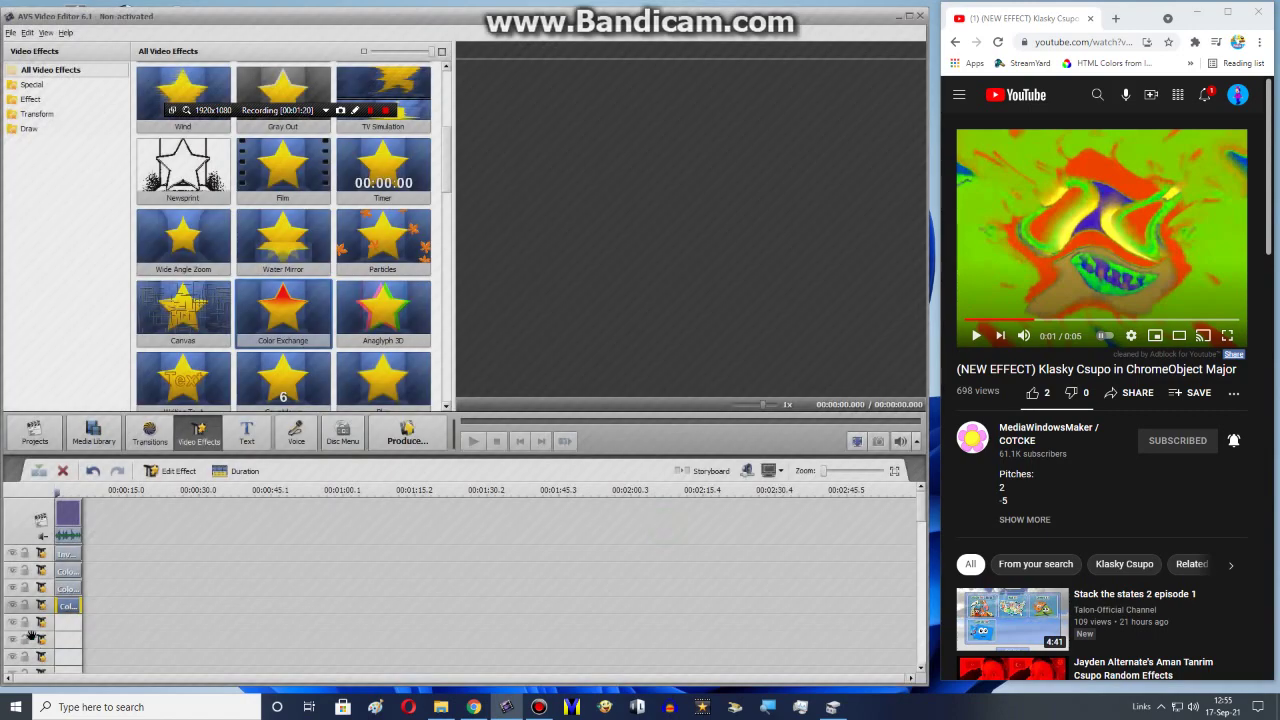
Duplicate the blue Color Exchange effect onto the fifth effect line, with Color 1 sampled from the dark area around the mouth and Color 2 yellow.
{"action": "right_click", "coordinate": [76, 606]}
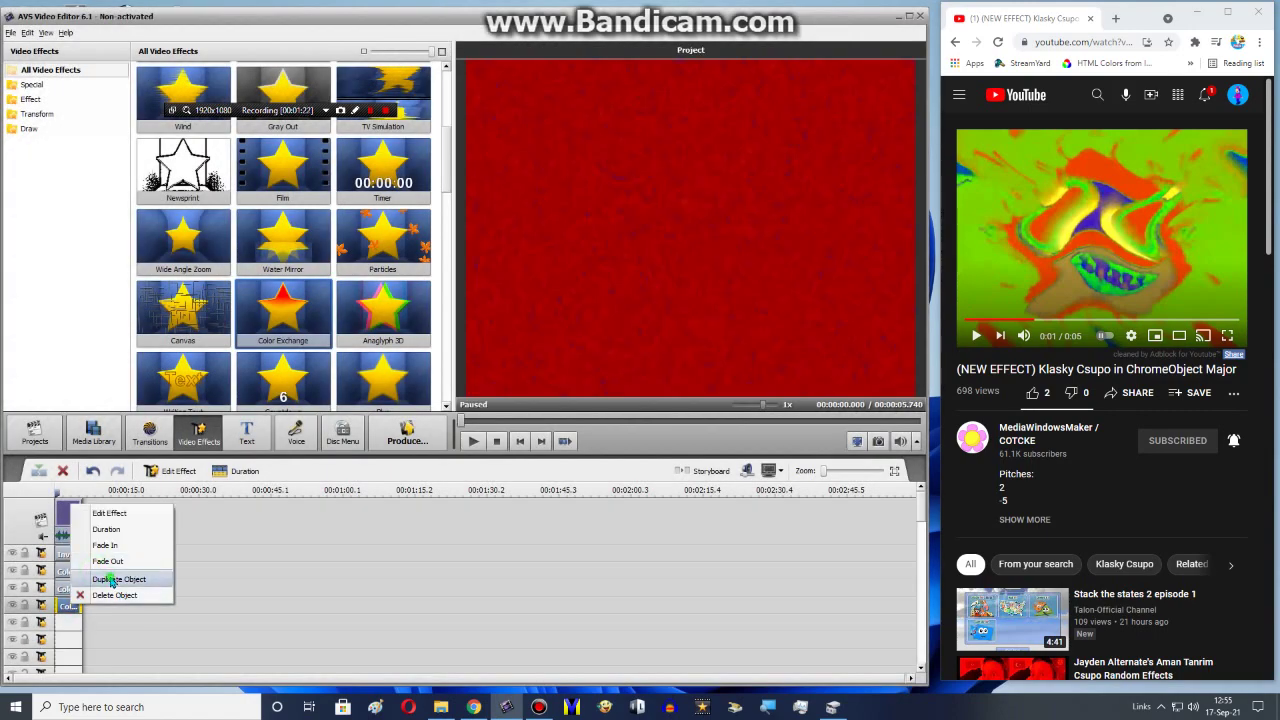
{"action": "left_click", "coordinate": [118, 579]}
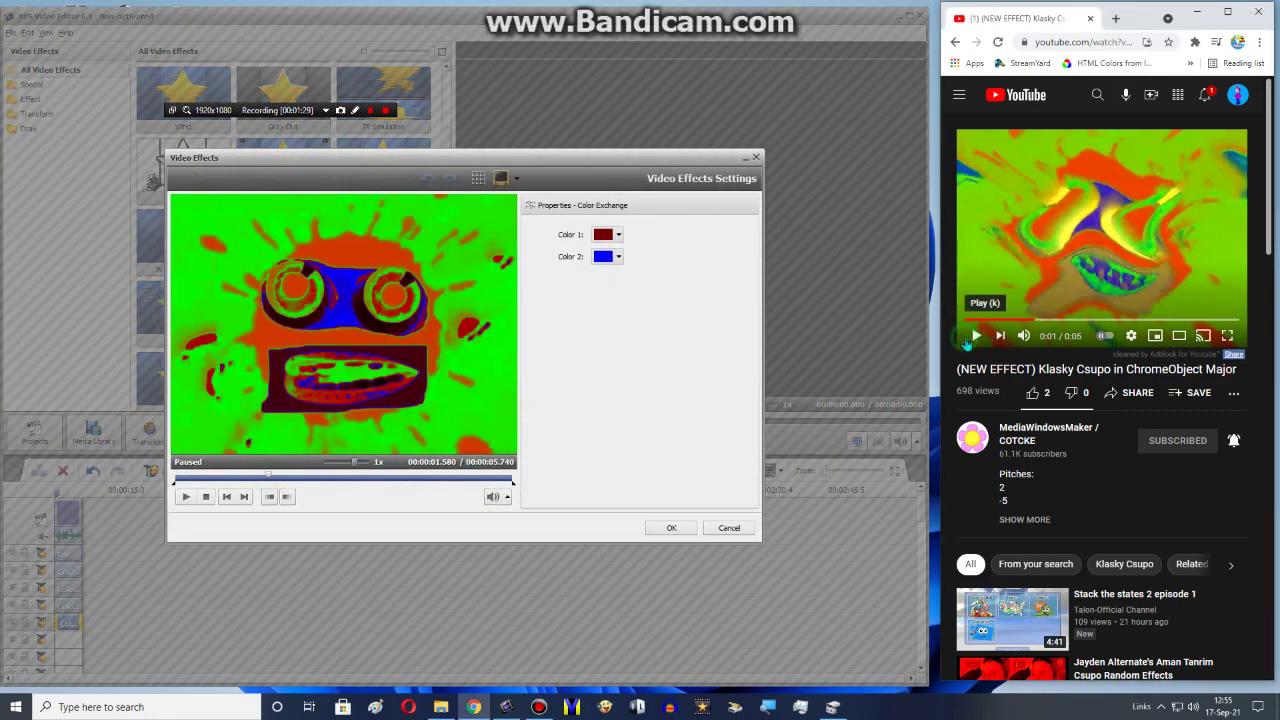
{"action": "left_click", "coordinate": [617, 233]}
{"action": "left_click", "coordinate": [659, 385]}
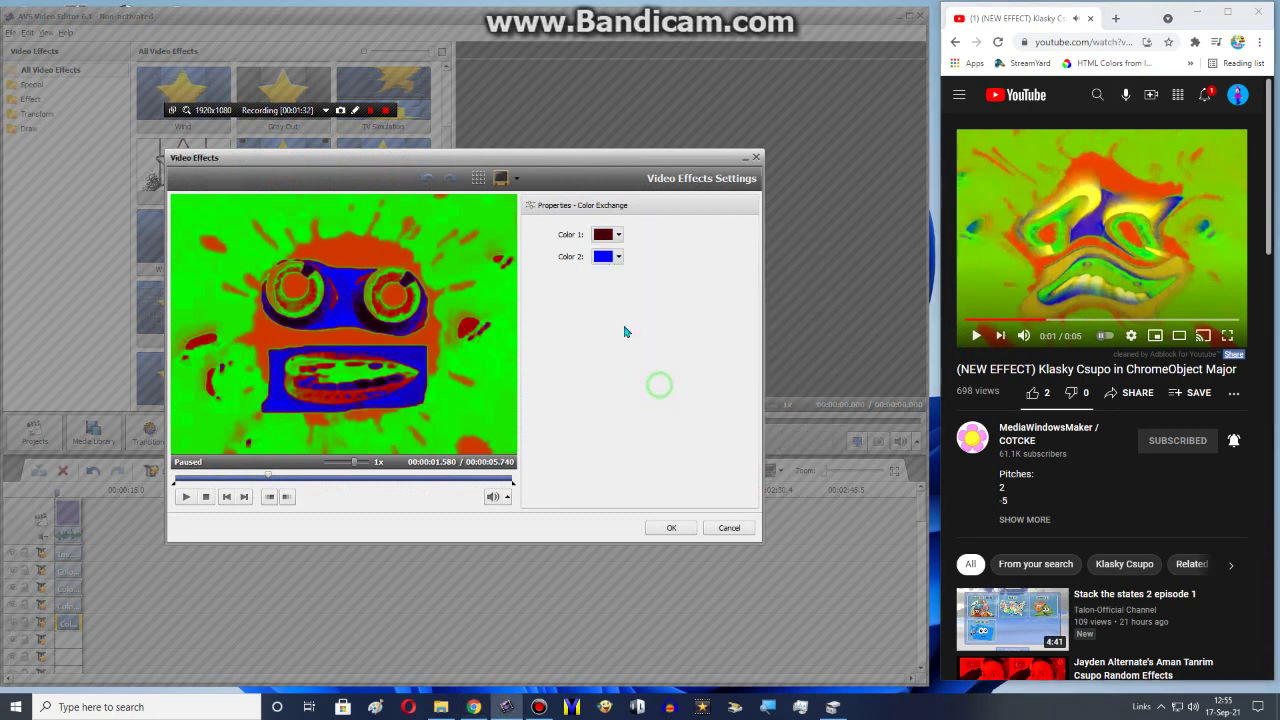
{"action": "left_click", "coordinate": [620, 257]}
{"action": "left_click", "coordinate": [614, 334]}
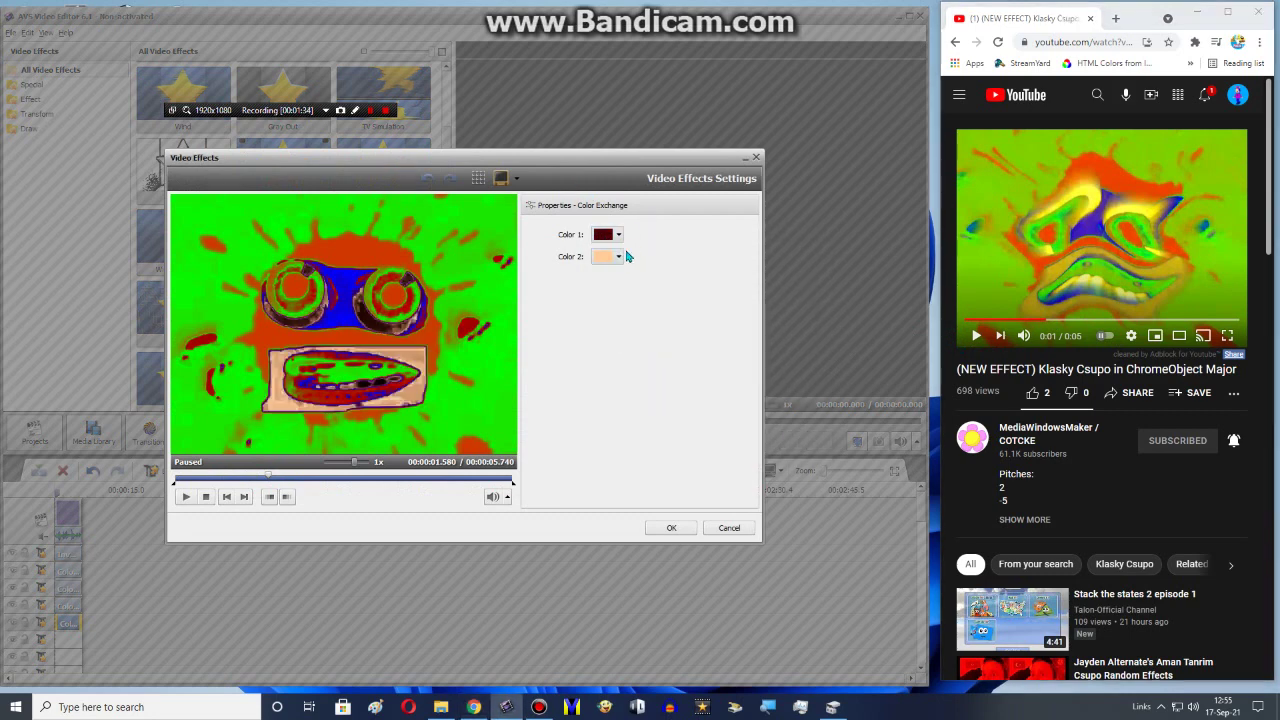
{"action": "left_click", "coordinate": [619, 257]}
{"action": "left_click", "coordinate": [628, 320]}
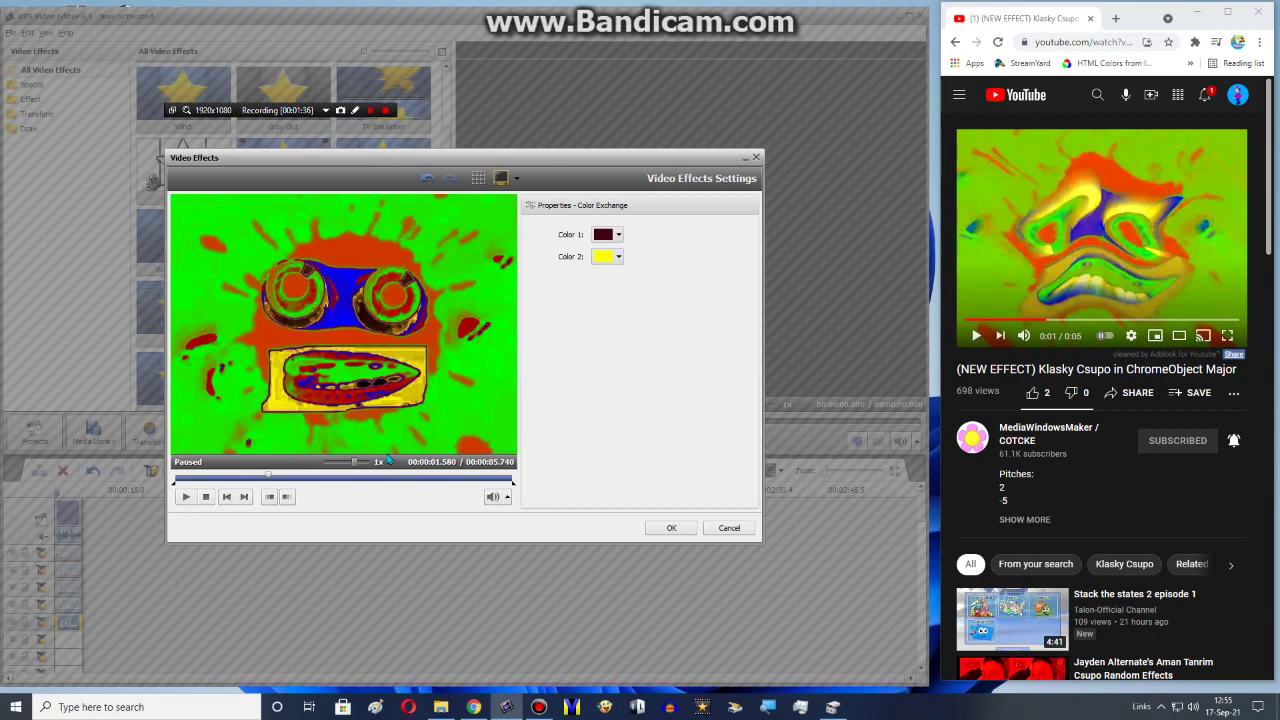
{"action": "left_click_drag", "start_coordinate": [266, 476], "coordinate": [264, 475]}
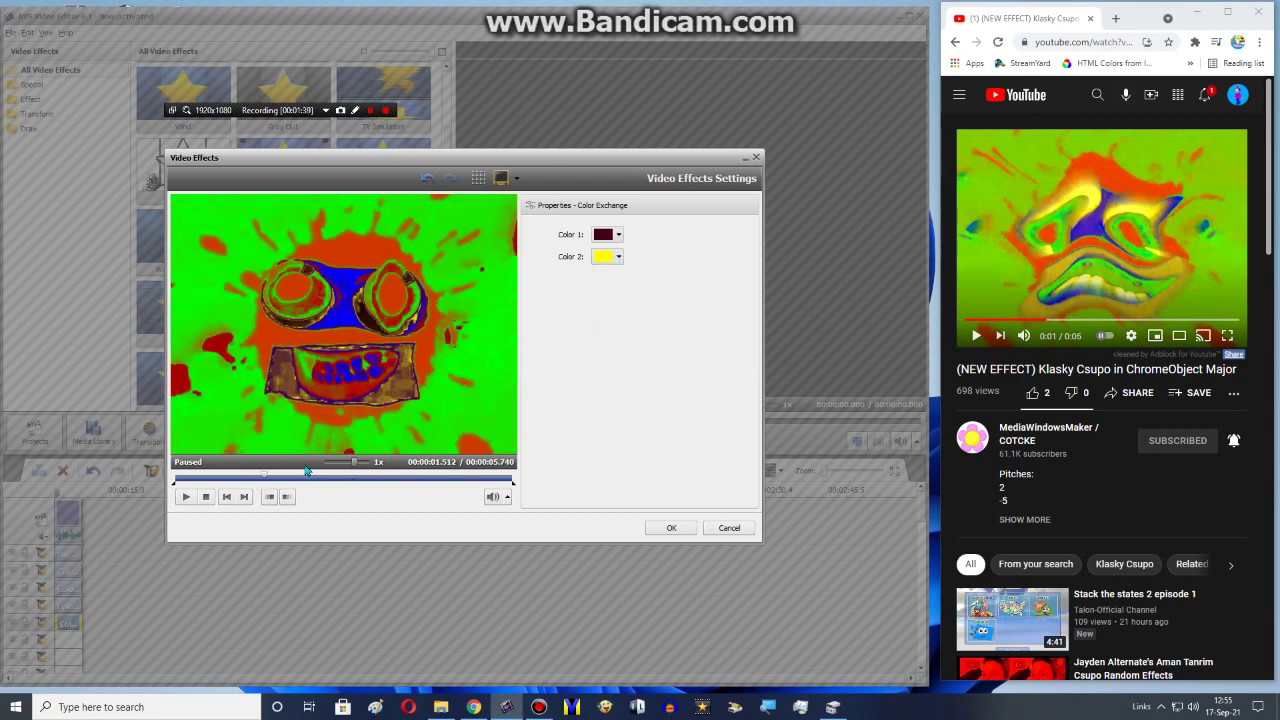
{"action": "left_click", "coordinate": [657, 533]}
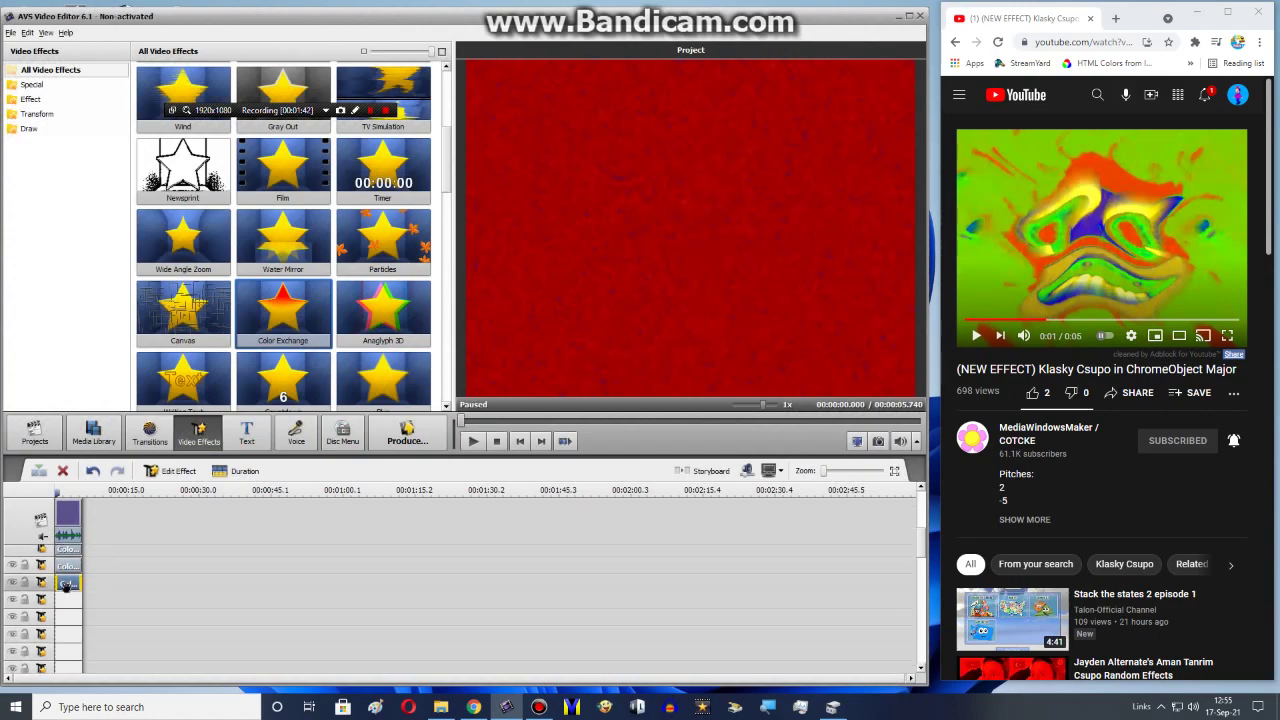
Duplicate the yellow Color Exchange effect onto the sixth effect line, with Color 1 dark red sampled from the splat above the face and Color 2 blue.
{"action": "right_click", "coordinate": [67, 585]}
{"action": "left_click", "coordinate": [106, 663]}
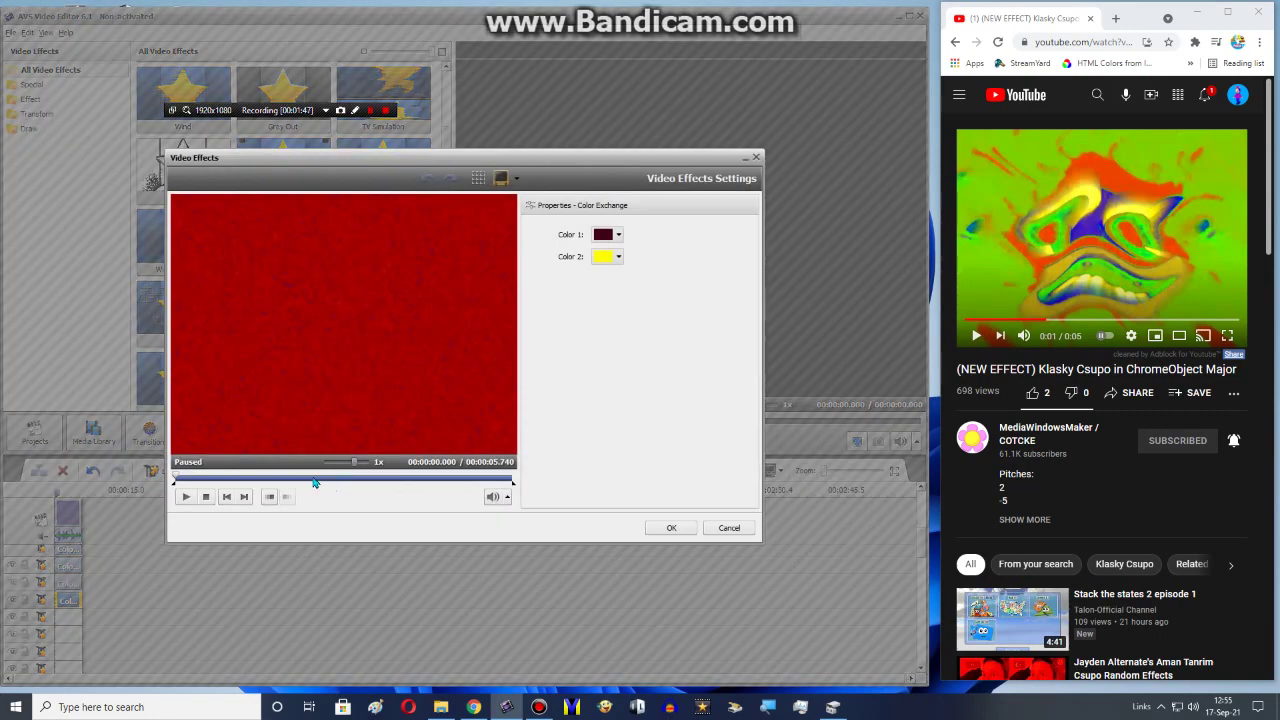
{"action": "left_click", "coordinate": [284, 477]}
{"action": "left_click_drag", "start_coordinate": [284, 477], "coordinate": [290, 483]}
{"action": "left_click", "coordinate": [291, 481]}
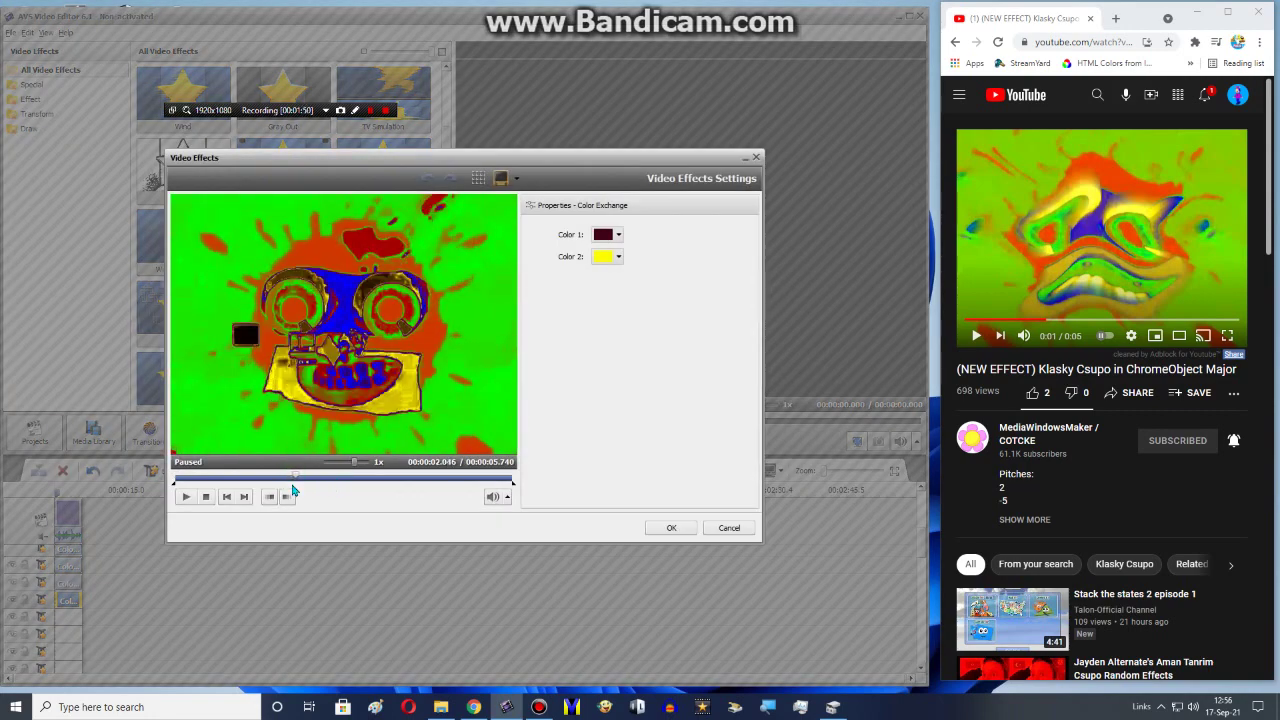
{"action": "left_click", "coordinate": [604, 241]}
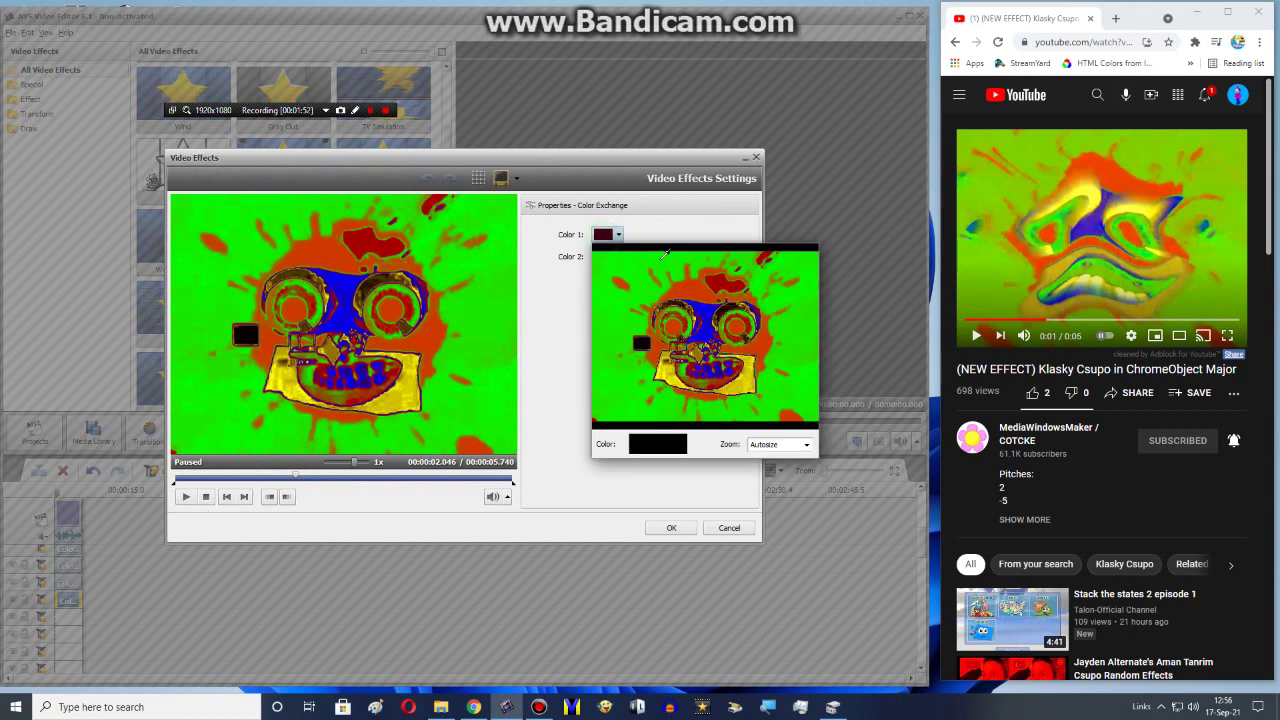
{"action": "left_click", "coordinate": [720, 280]}
{"action": "left_click", "coordinate": [619, 257]}
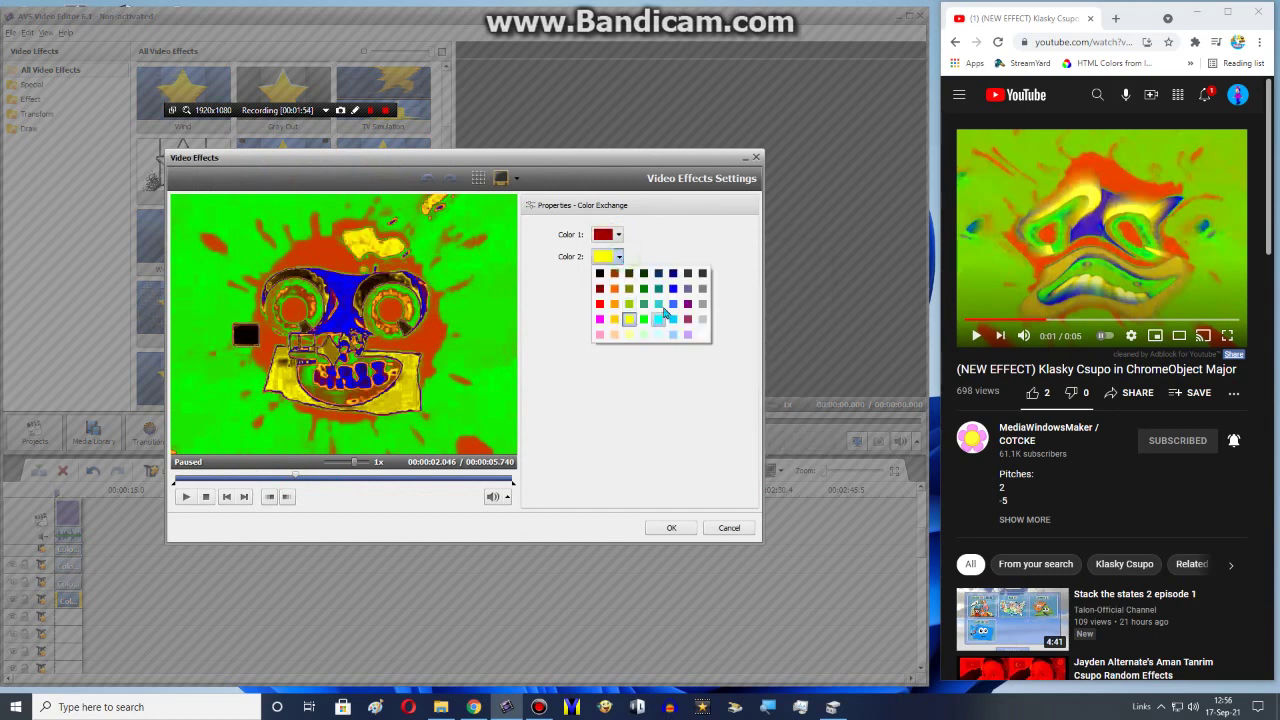
{"action": "left_click", "coordinate": [674, 290]}
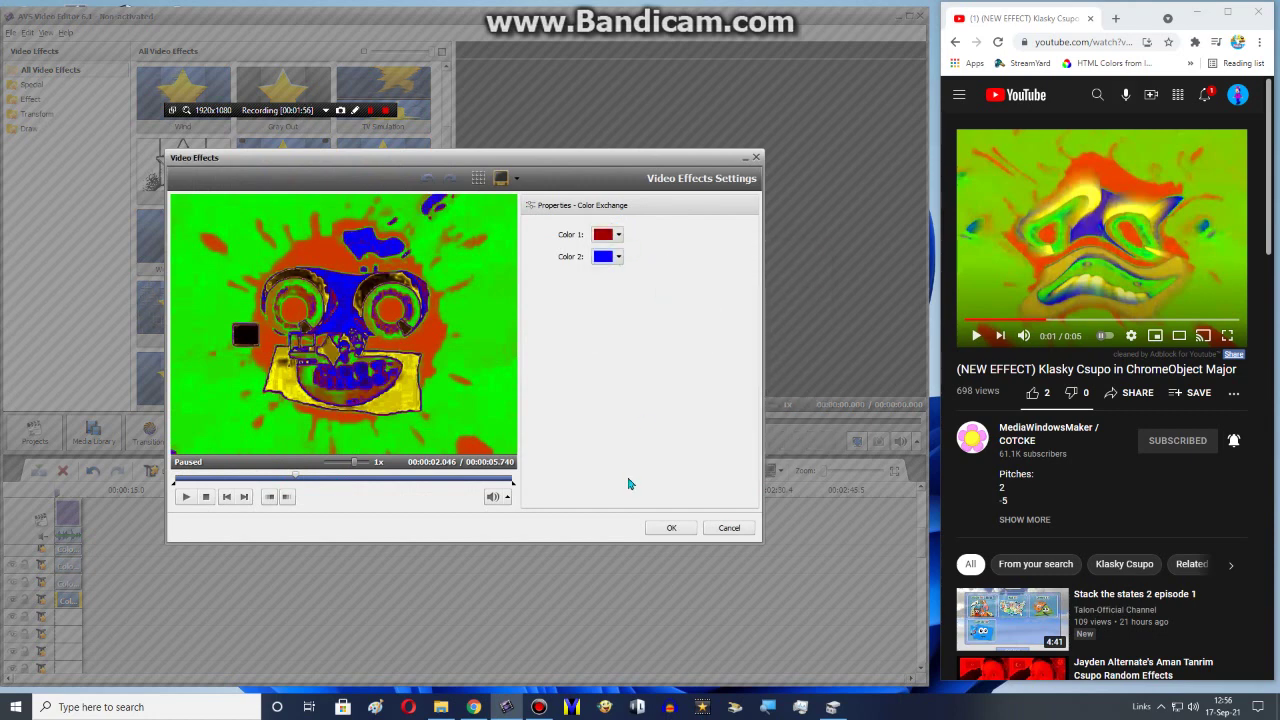
{"action": "left_click", "coordinate": [655, 530]}
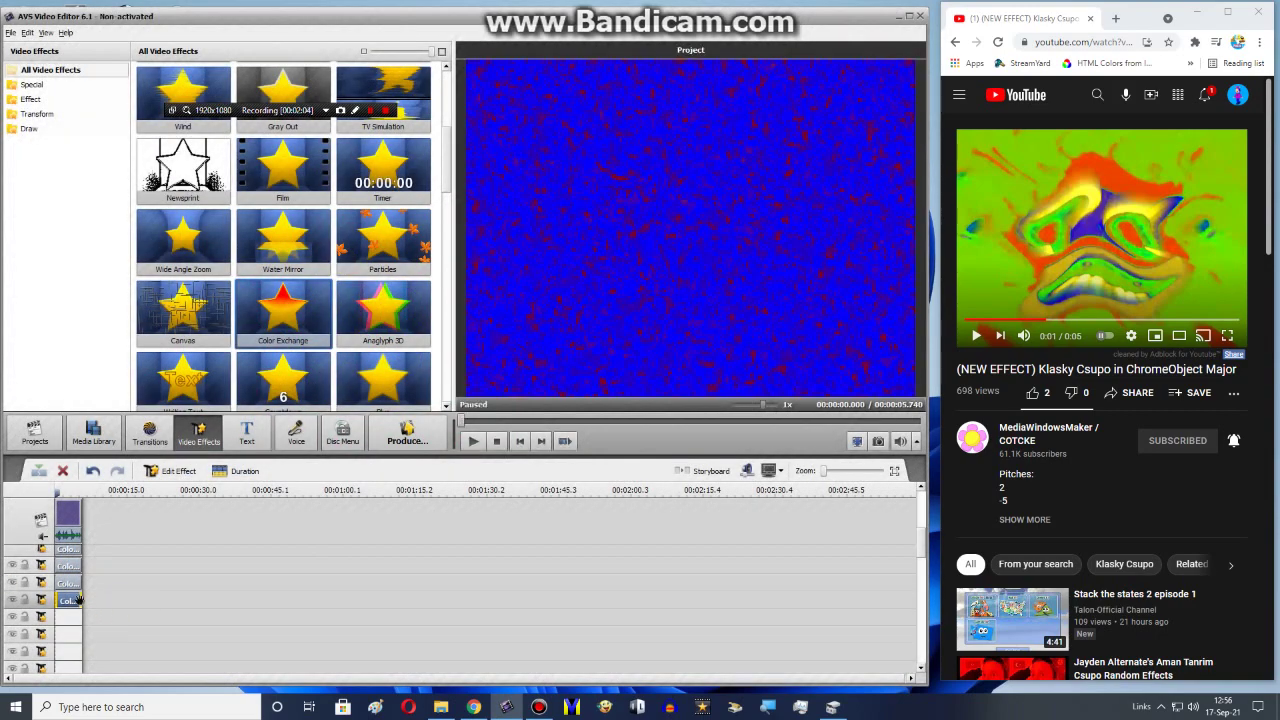
Duplicate the newest blue Color Exchange effect onto the seventh effect line, with Color 1 dark brown sampled from the face frame and Color 2 pale yellow.
{"action": "right_click", "coordinate": [72, 600]}
{"action": "left_click", "coordinate": [110, 575]}
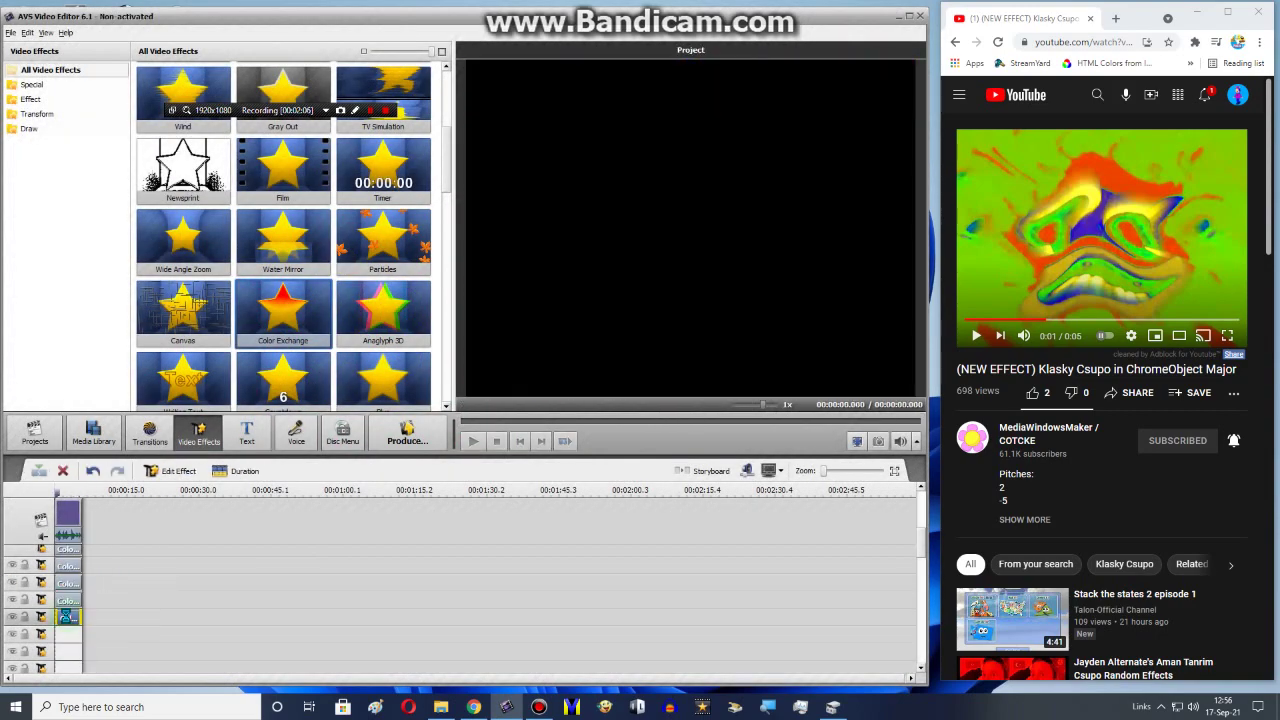
{"action": "left_click", "coordinate": [174, 471]}
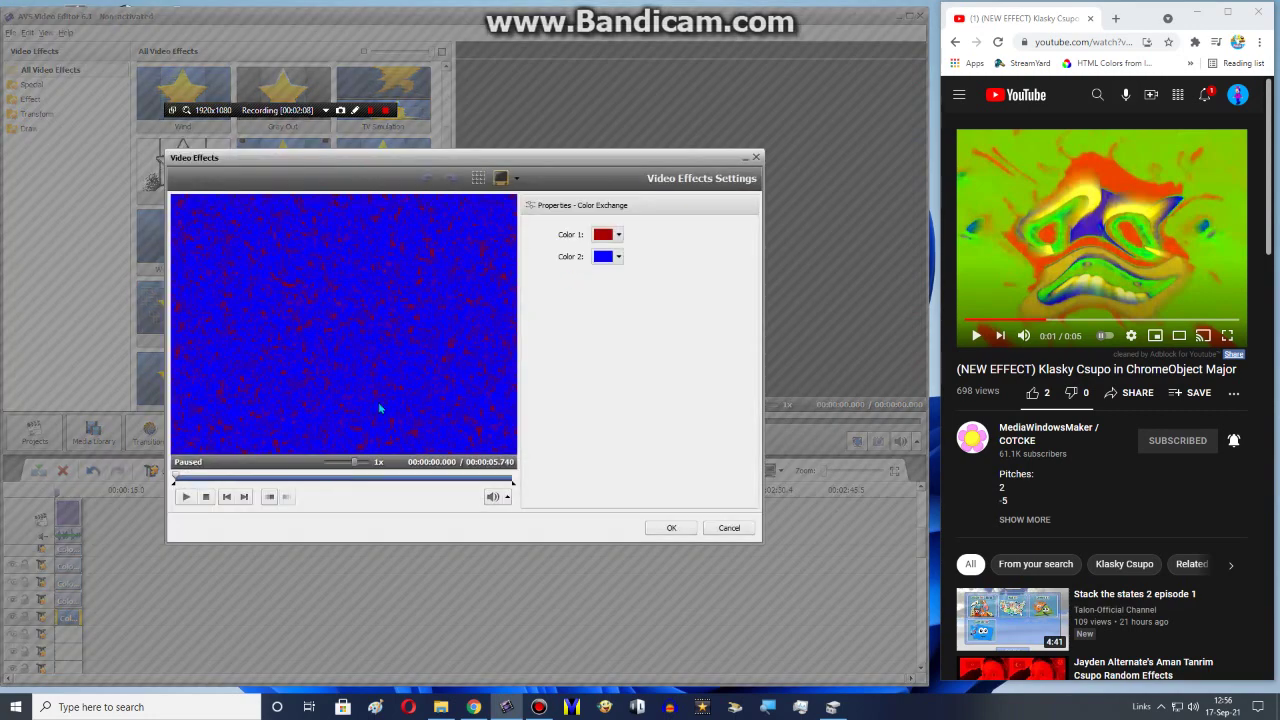
{"action": "left_click", "coordinate": [274, 481]}
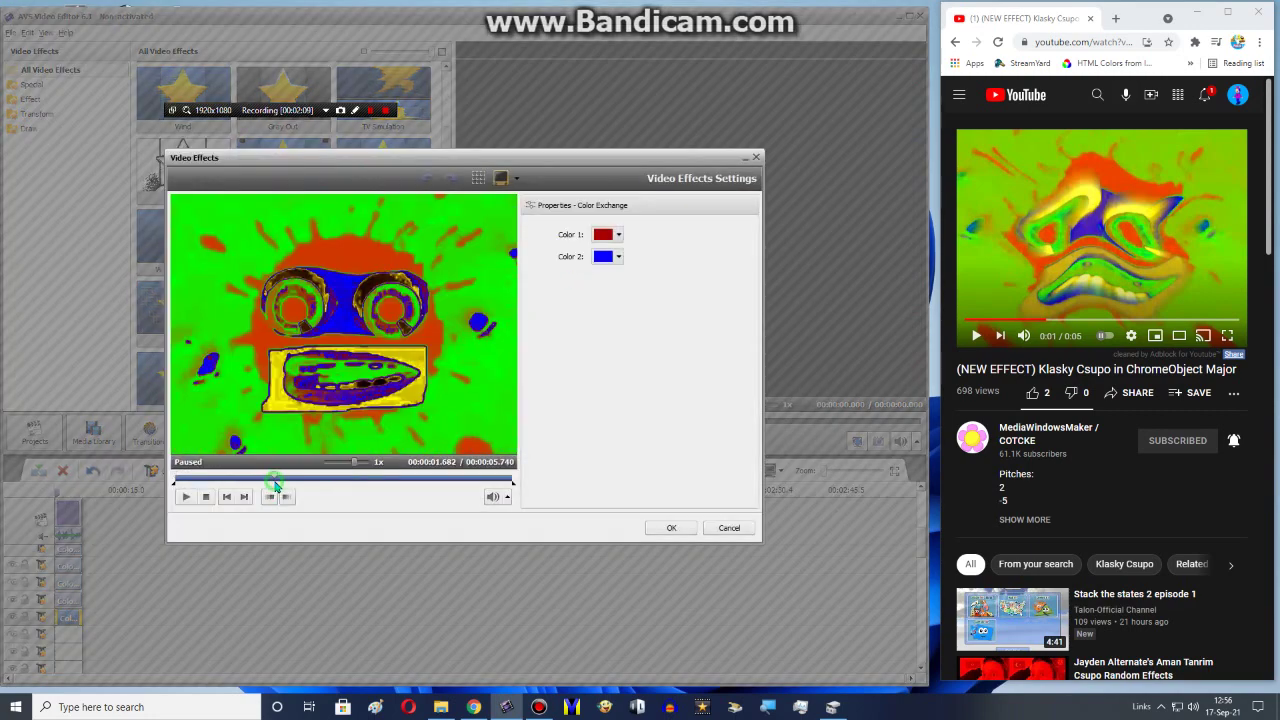
{"action": "left_click", "coordinate": [600, 235]}
{"action": "left_click", "coordinate": [713, 313]}
{"action": "left_click", "coordinate": [618, 257]}
{"action": "left_click", "coordinate": [629, 334]}
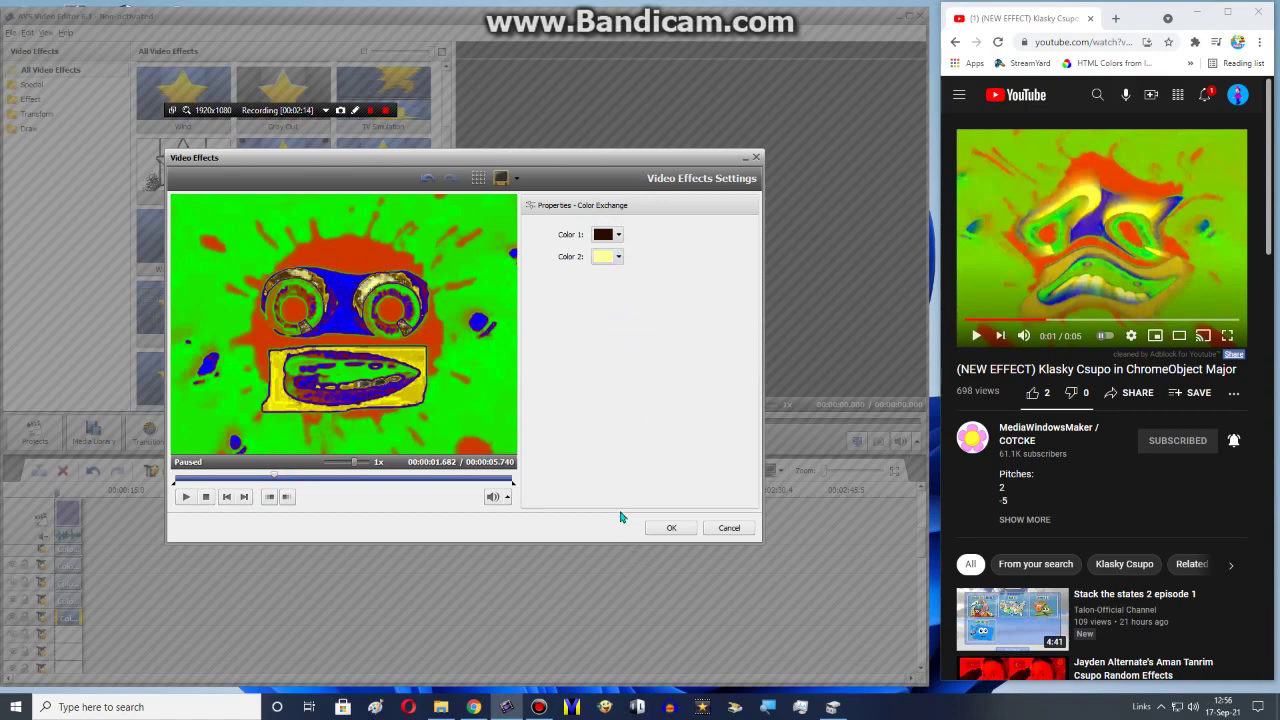
{"action": "left_click", "coordinate": [665, 527]}
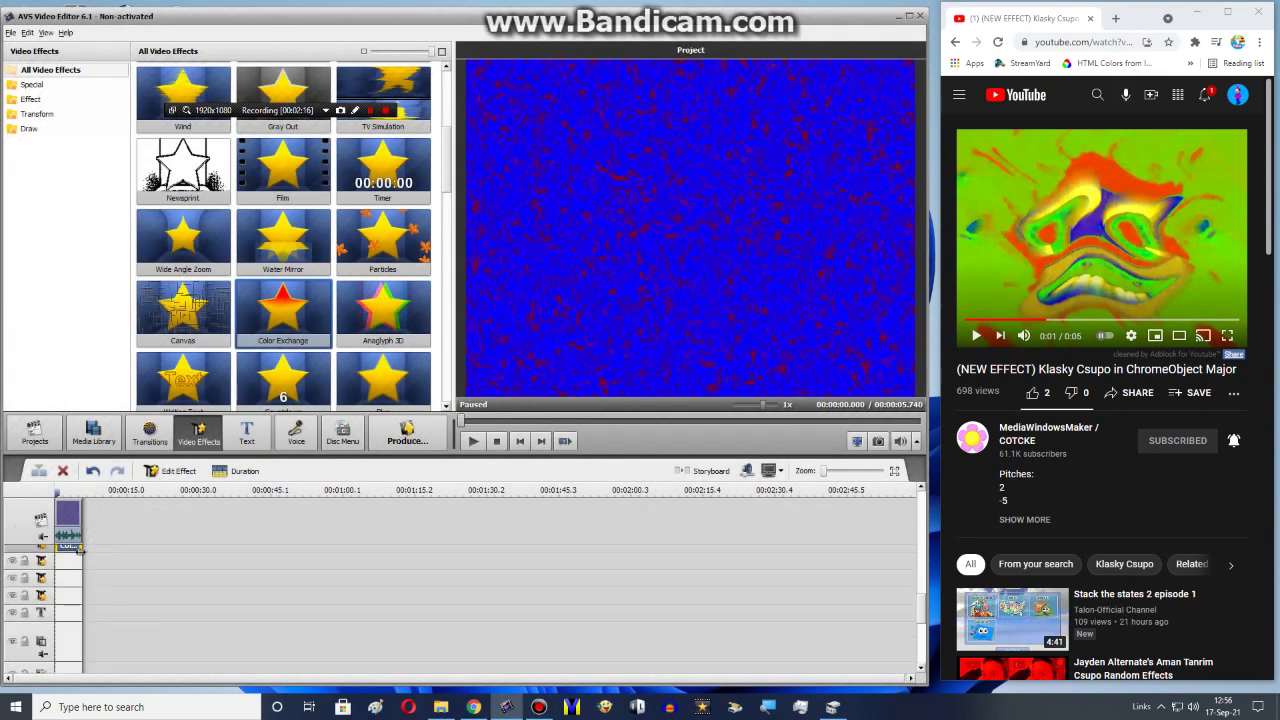
Duplicate the pale-yellow Color Exchange effect and align the copy under the clip on the eighth effect line.
{"action": "right_click", "coordinate": [77, 556]}
{"action": "left_click", "coordinate": [106, 622]}
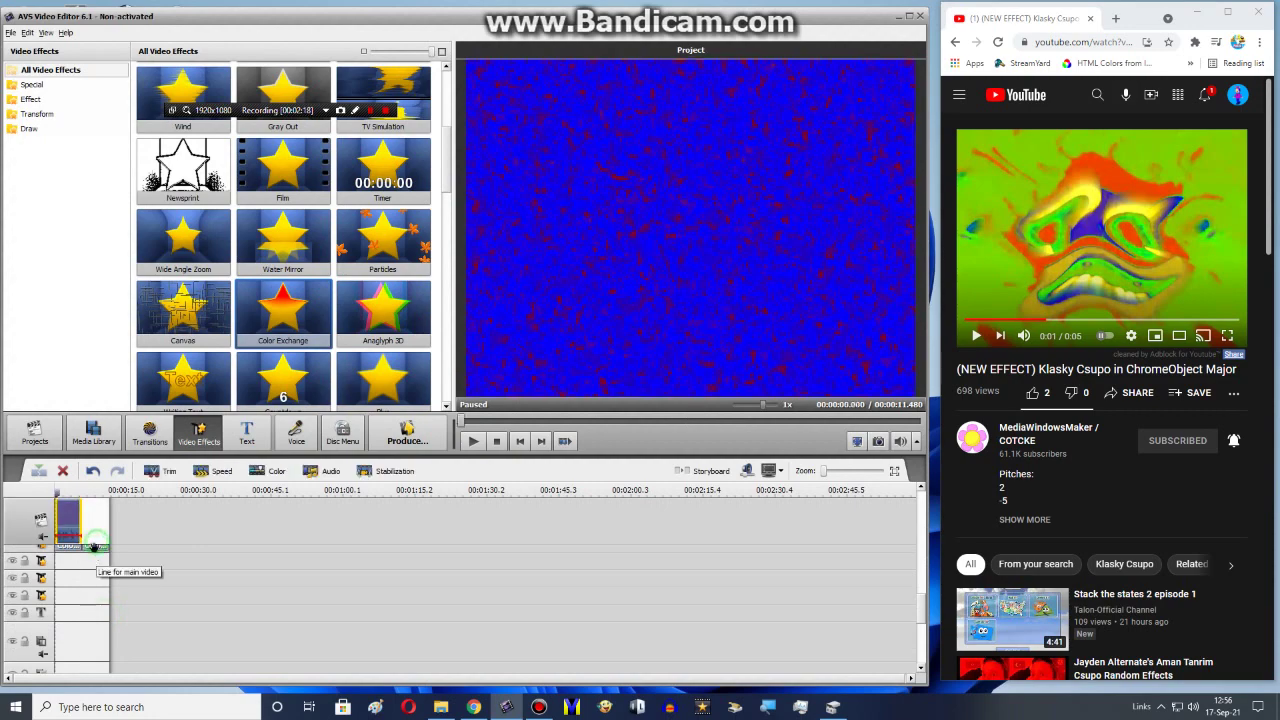
{"action": "left_click_drag", "start_coordinate": [94, 547], "coordinate": [64, 565]}
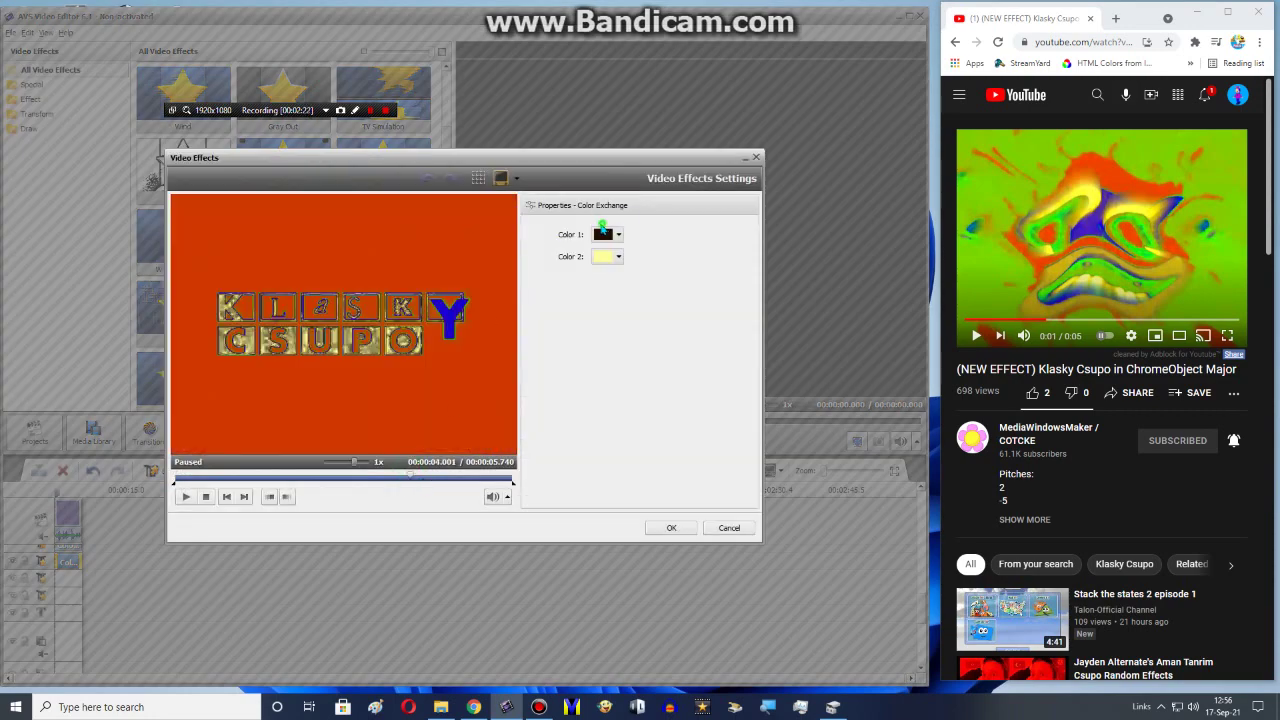
Set the copied Color Exchange's Color 1 to near-black sampled from the dark area beside the letter C, keeping Color 2 pale yellow.
{"action": "left_click", "coordinate": [618, 256]}
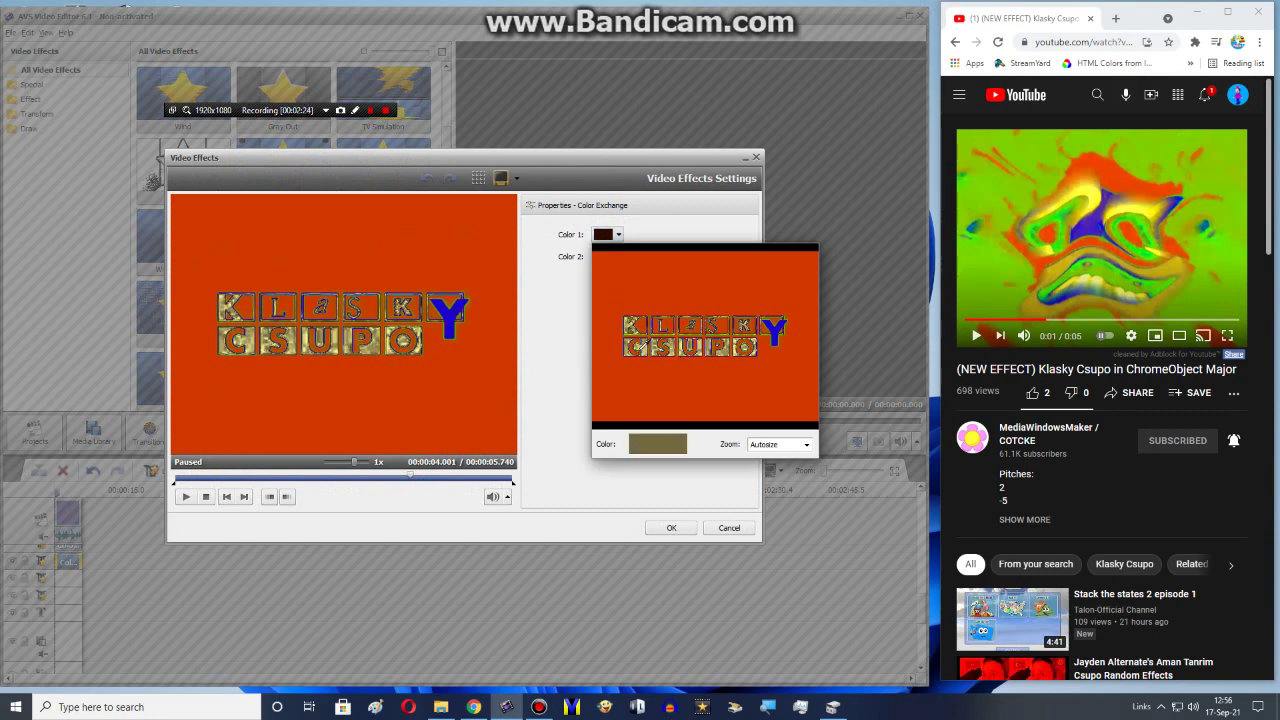
{"action": "left_click", "coordinate": [641, 346]}
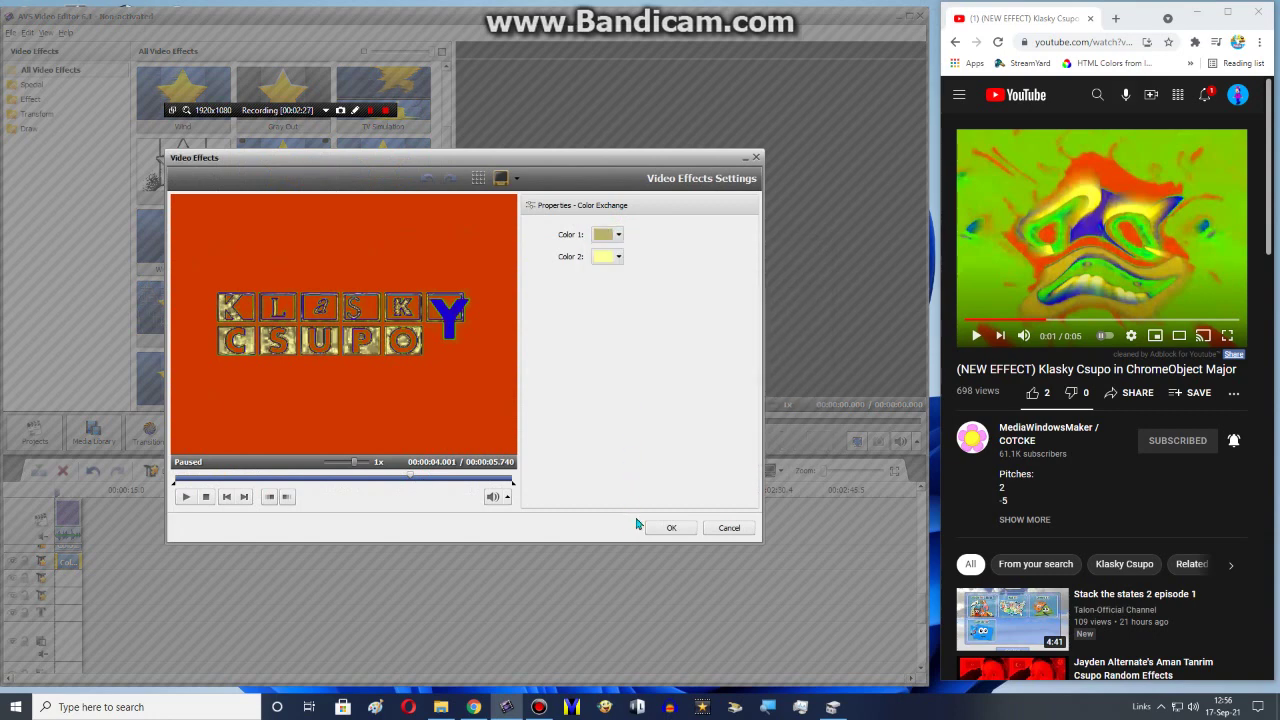
{"action": "left_click", "coordinate": [312, 481]}
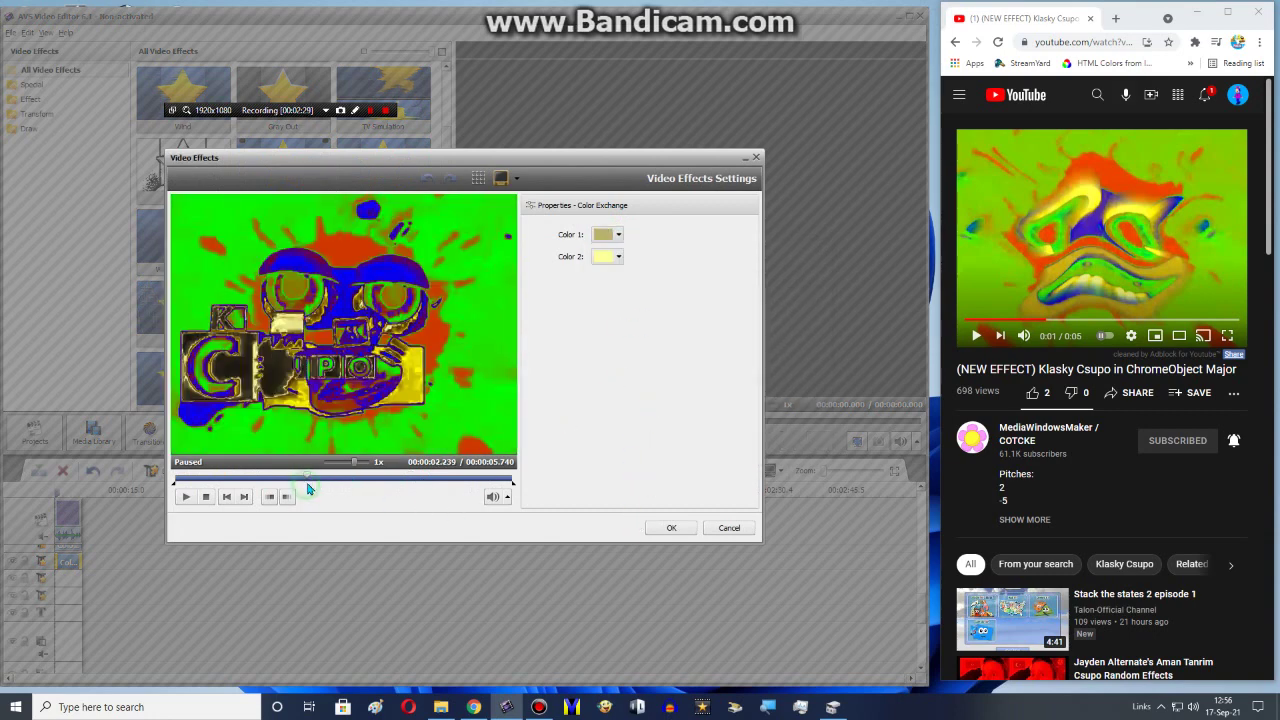
{"action": "left_click", "coordinate": [613, 234]}
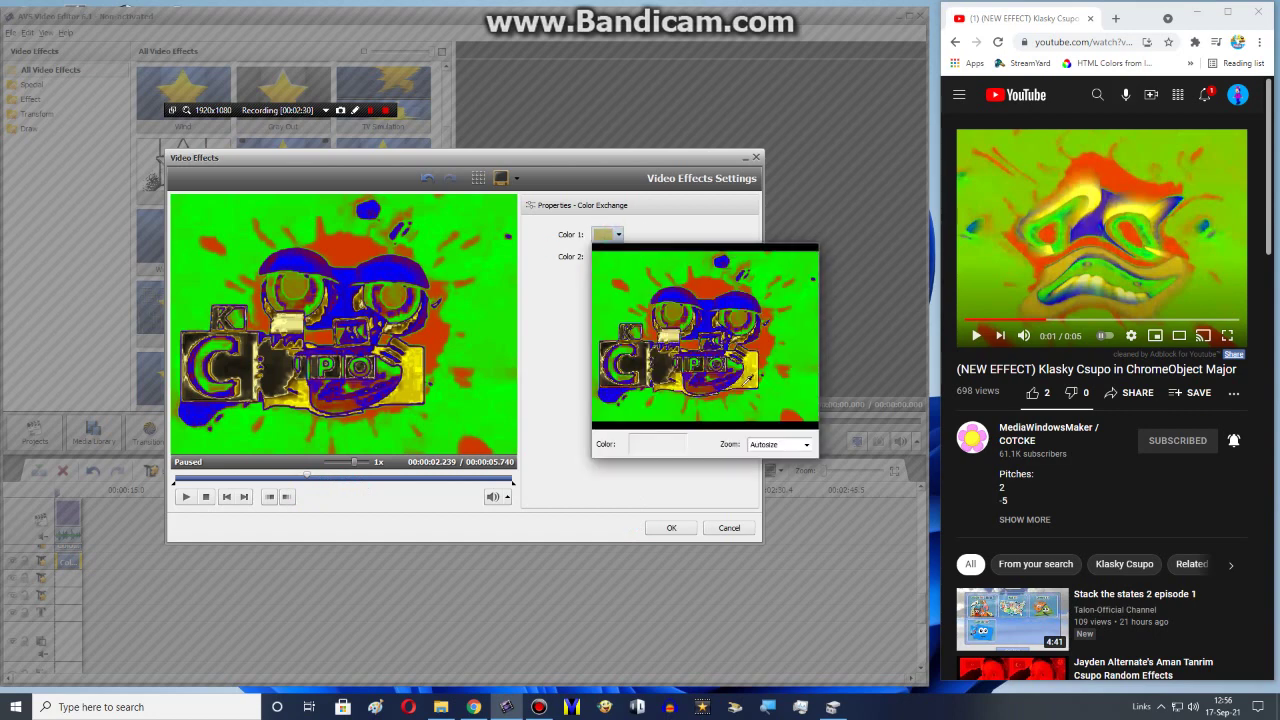
{"action": "left_click", "coordinate": [655, 381]}
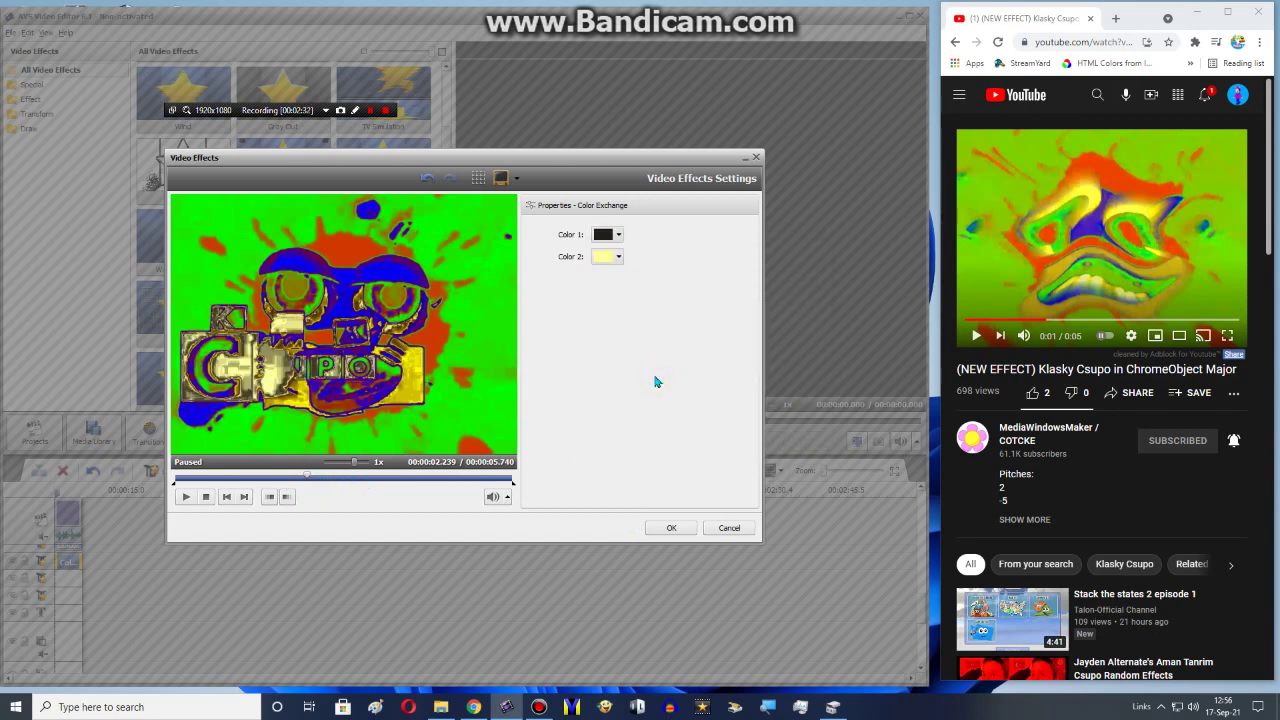
{"action": "left_click", "coordinate": [668, 527]}
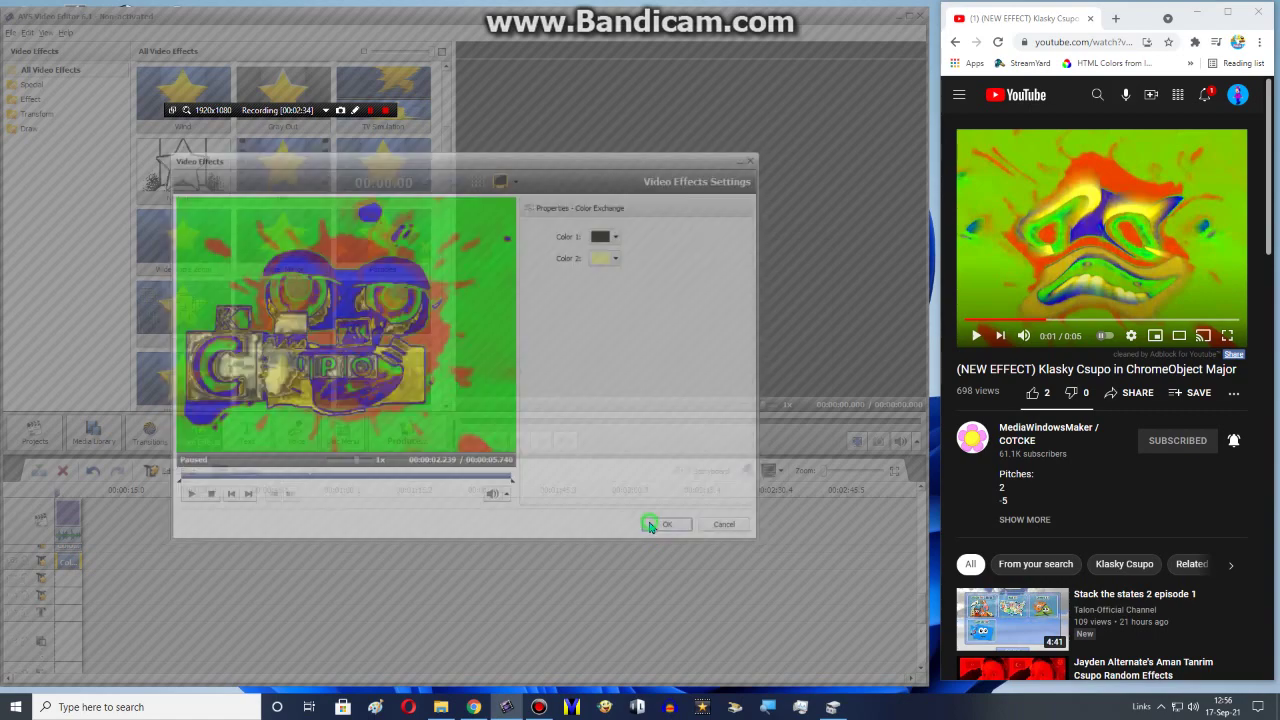
Add a Mirror effect under the clip on the effect line below the last Color Exchange.
{"action": "scroll", "coordinate": [346, 231], "scroll_direction": "down", "scroll_amount": 5}
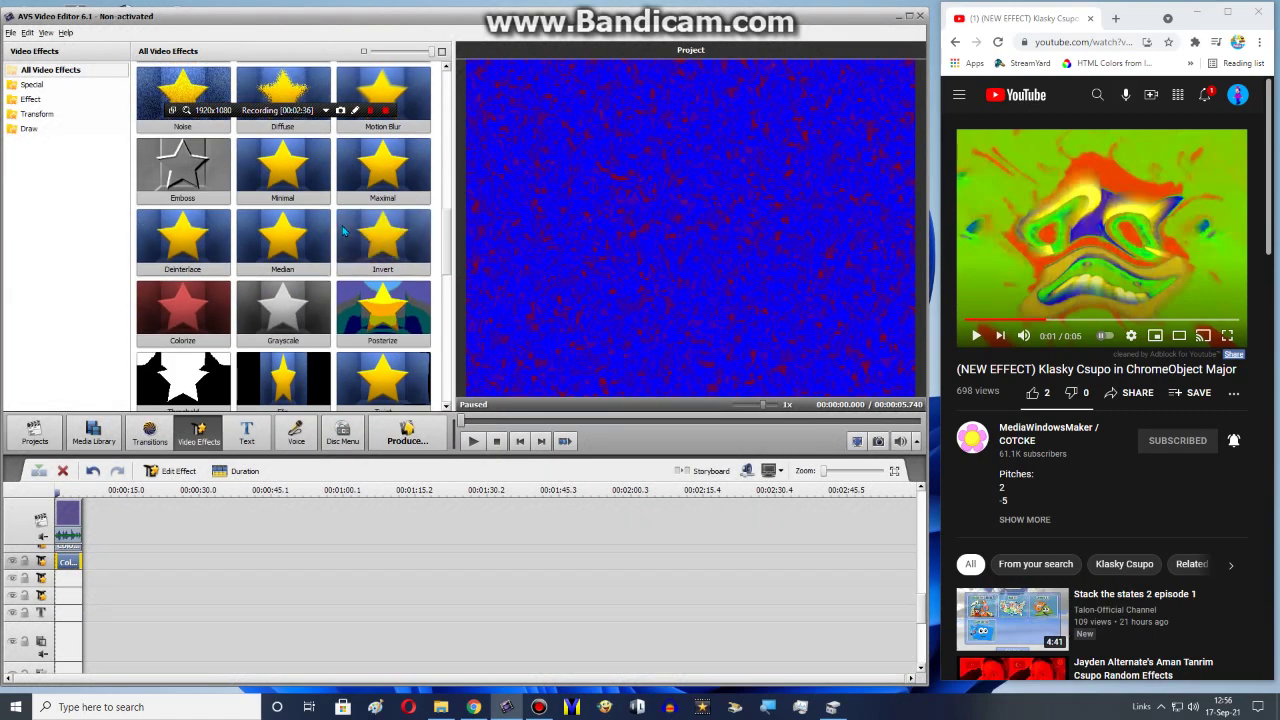
{"action": "scroll", "coordinate": [346, 231], "scroll_direction": "down", "scroll_amount": 5}
{"action": "left_click_drag", "start_coordinate": [193, 340], "coordinate": [84, 582]}
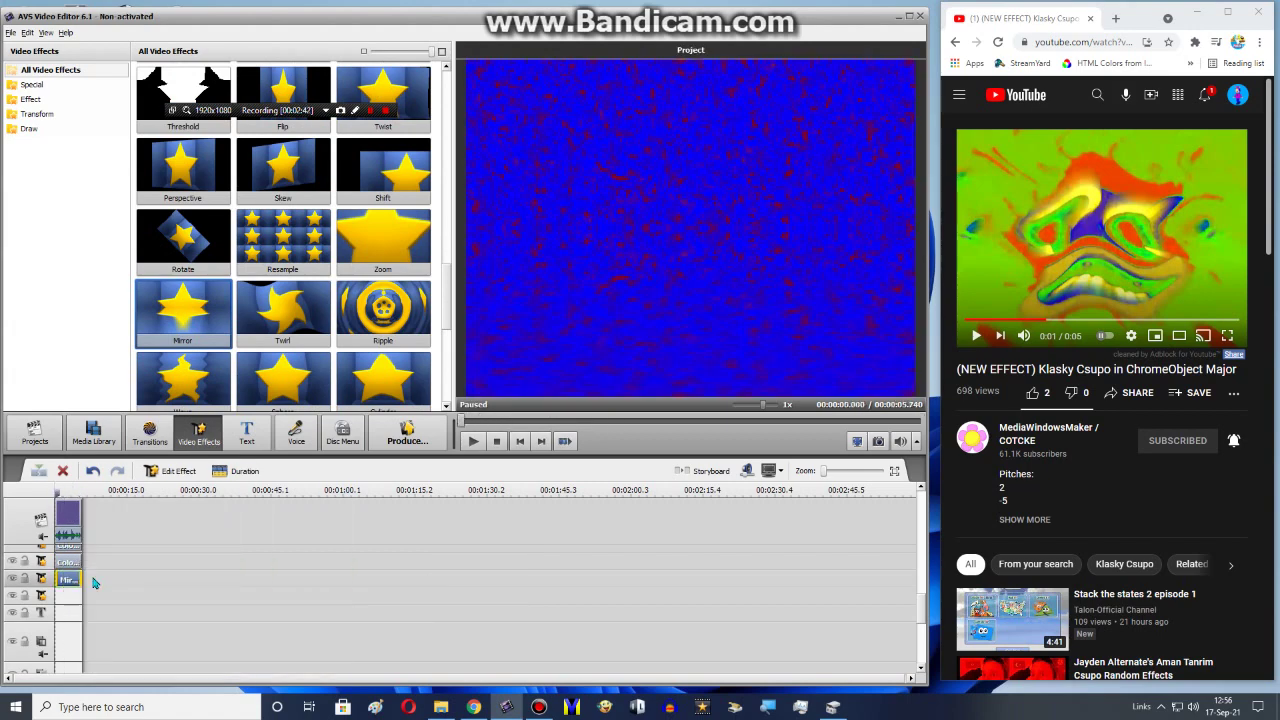
Add three more video effect lines to the timeline.
{"action": "right_click", "coordinate": [93, 582]}
{"action": "left_click", "coordinate": [116, 677]}
{"action": "right_click", "coordinate": [106, 578]}
{"action": "left_click", "coordinate": [120, 553]}
{"action": "right_click", "coordinate": [127, 568]}
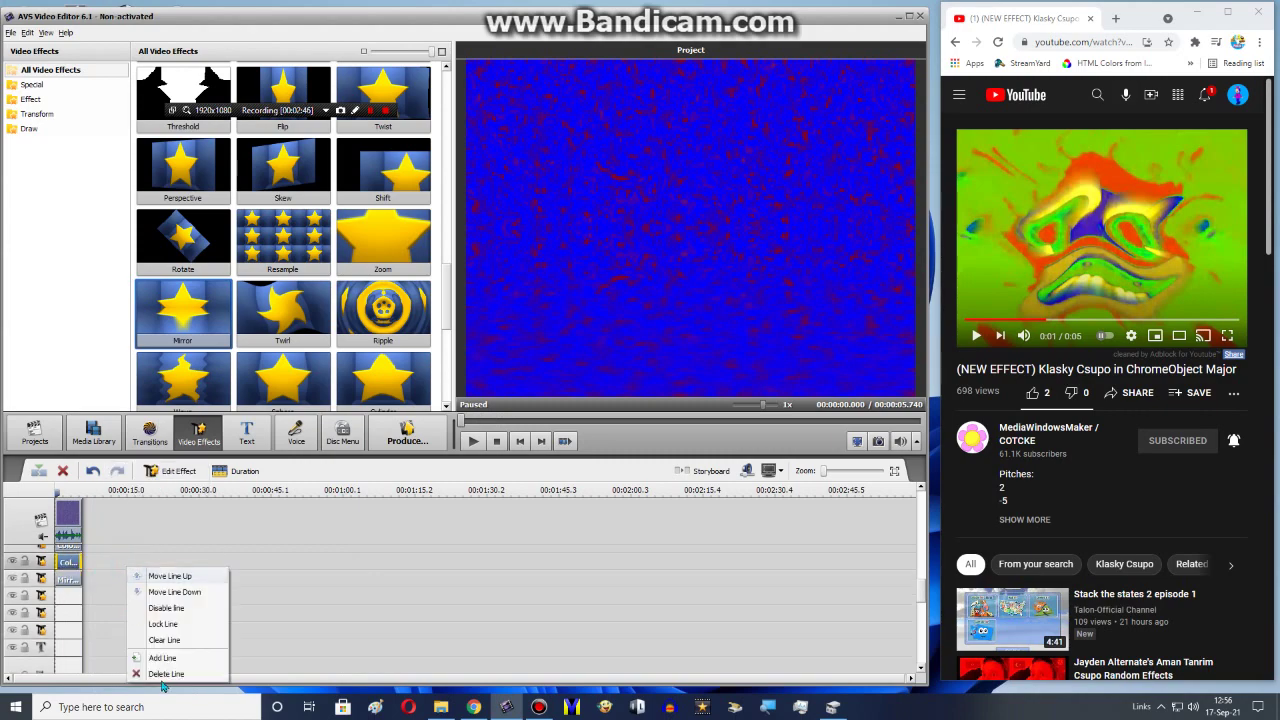
{"action": "left_click", "coordinate": [163, 674]}
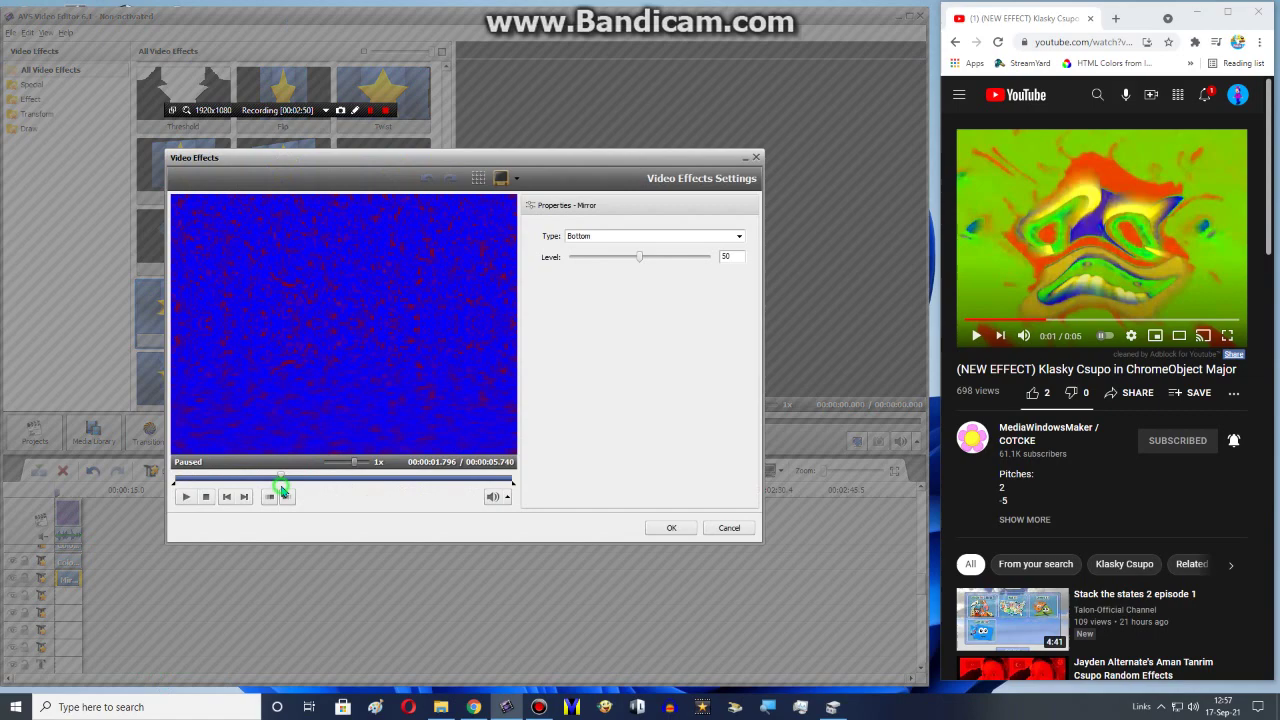
Set the Mirror effect's type to Left, previewing it on a face frame.
{"action": "left_click", "coordinate": [297, 480]}
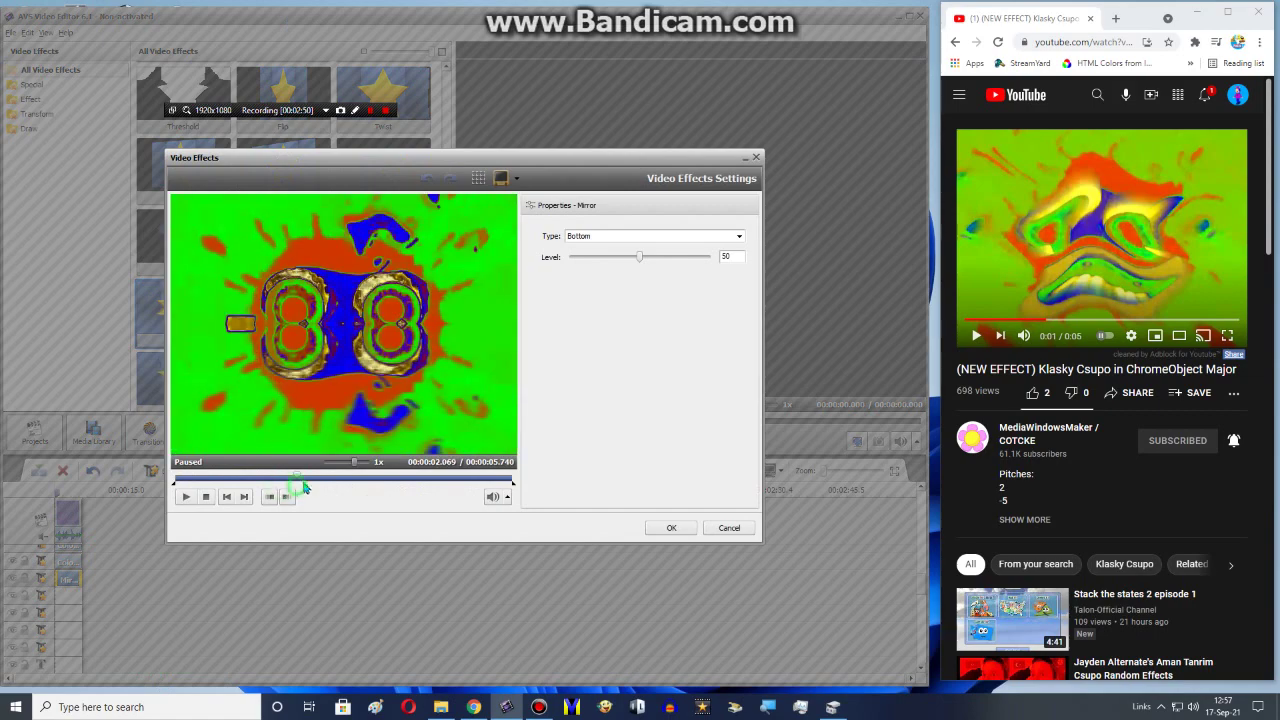
{"action": "left_click", "coordinate": [615, 238]}
{"action": "left_click", "coordinate": [573, 288]}
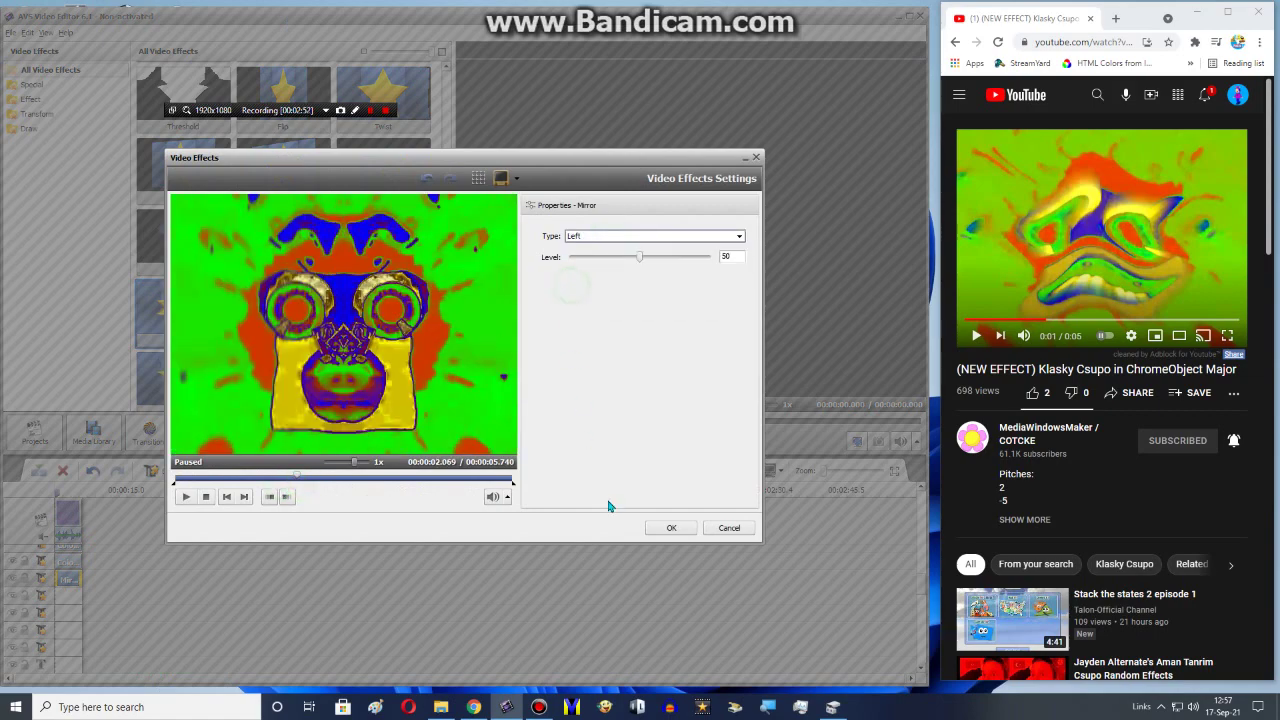
{"action": "left_click", "coordinate": [664, 527]}
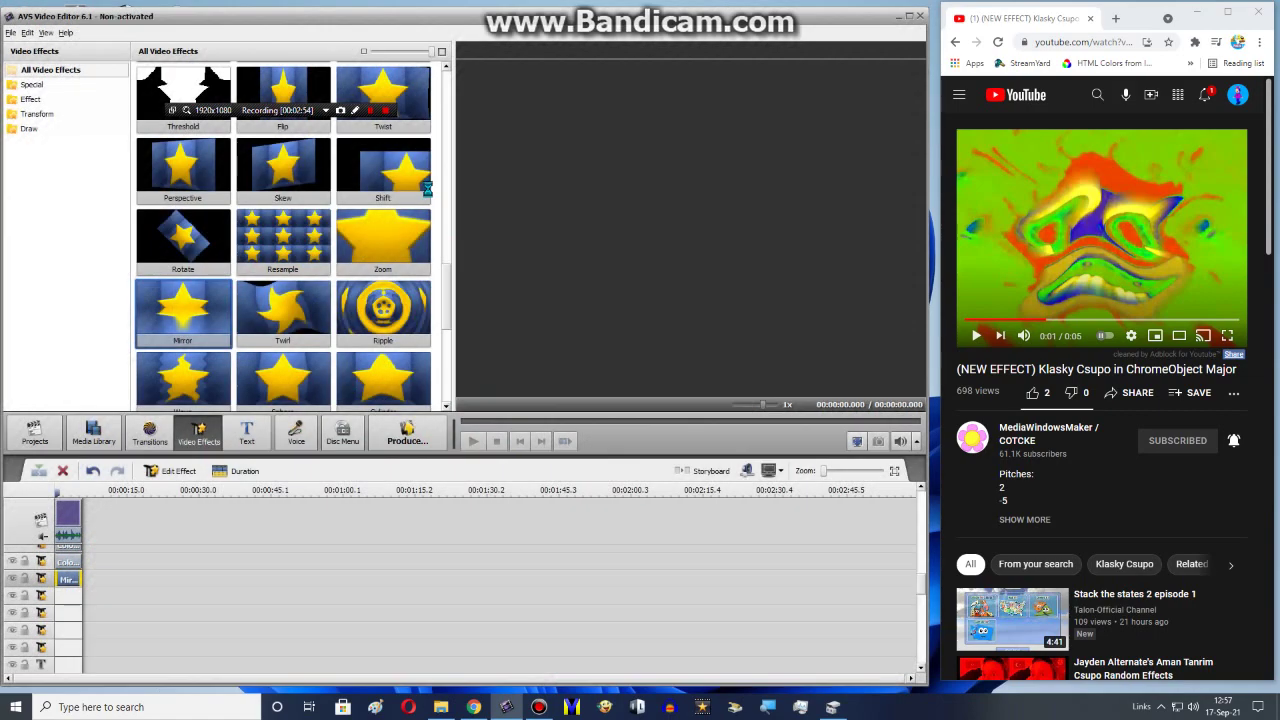
Try a second Mirror effect of type Bottom on the line below the first Mirror.
{"action": "scroll", "coordinate": [293, 272], "scroll_direction": "down", "scroll_amount": 10}
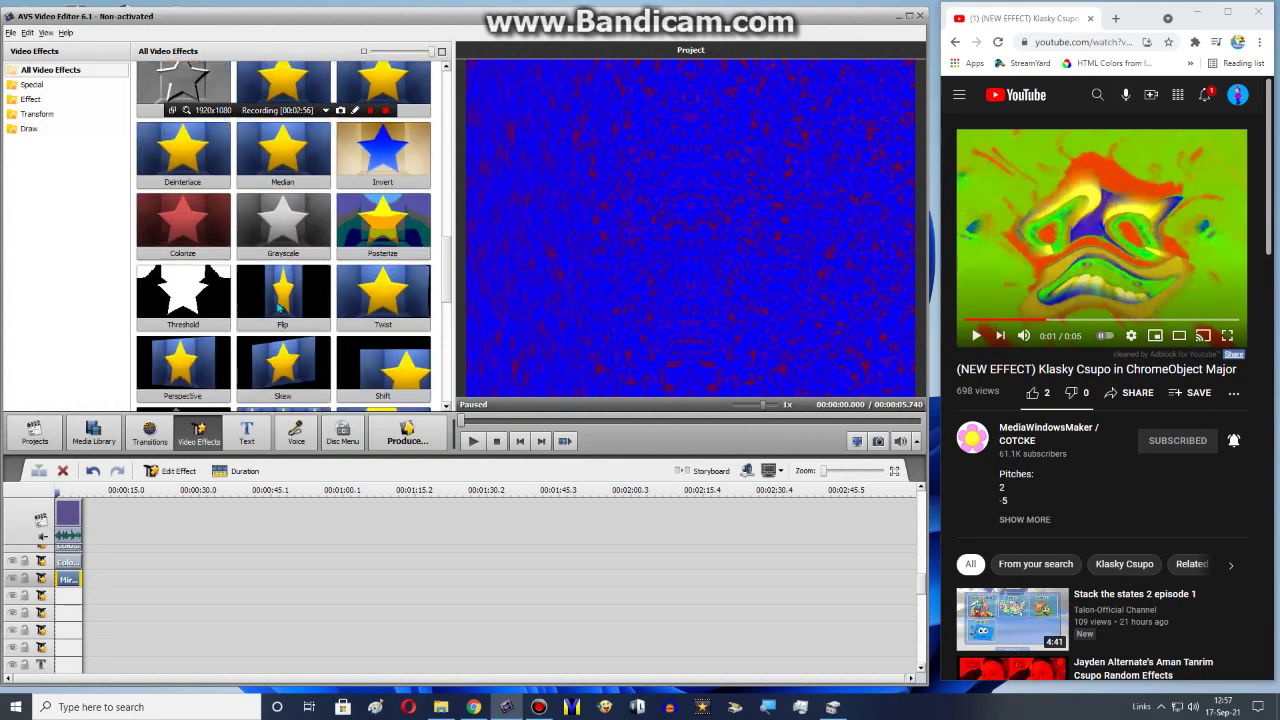
{"action": "left_click_drag", "start_coordinate": [226, 334], "coordinate": [82, 598]}
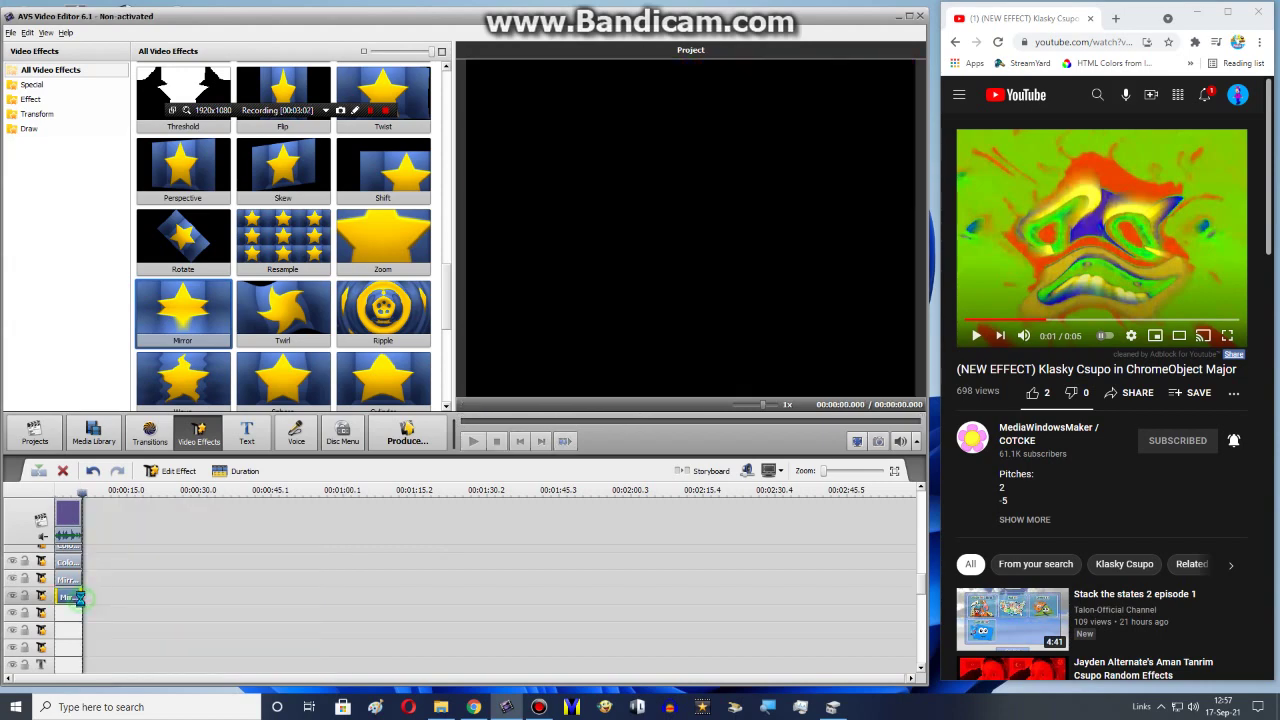
{"action": "left_click", "coordinate": [178, 471]}
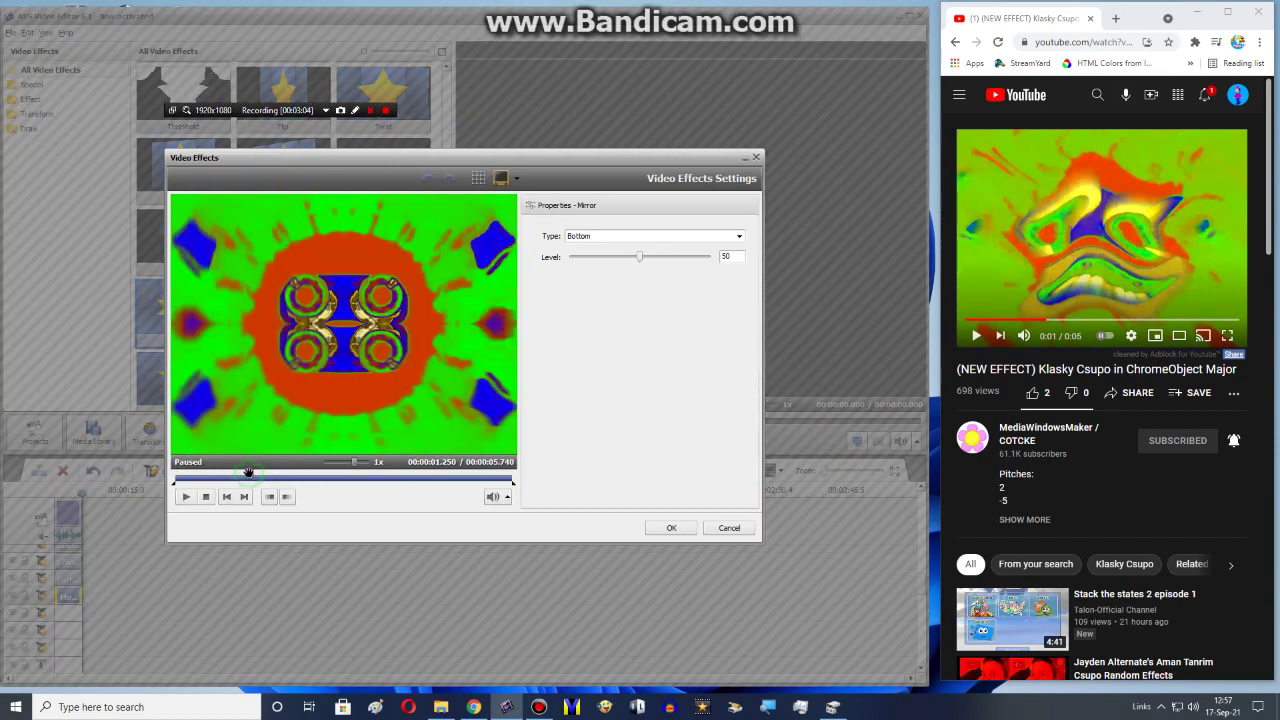
{"action": "left_click", "coordinate": [270, 484]}
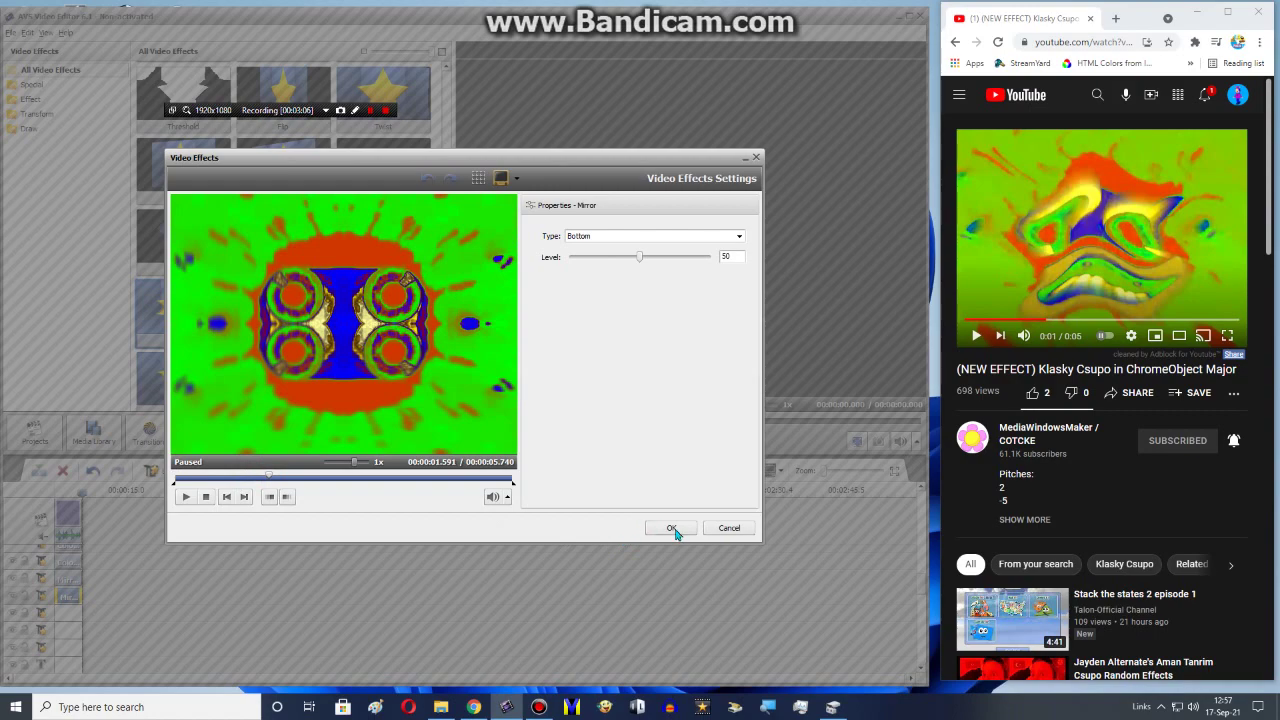
{"action": "left_click", "coordinate": [713, 530]}
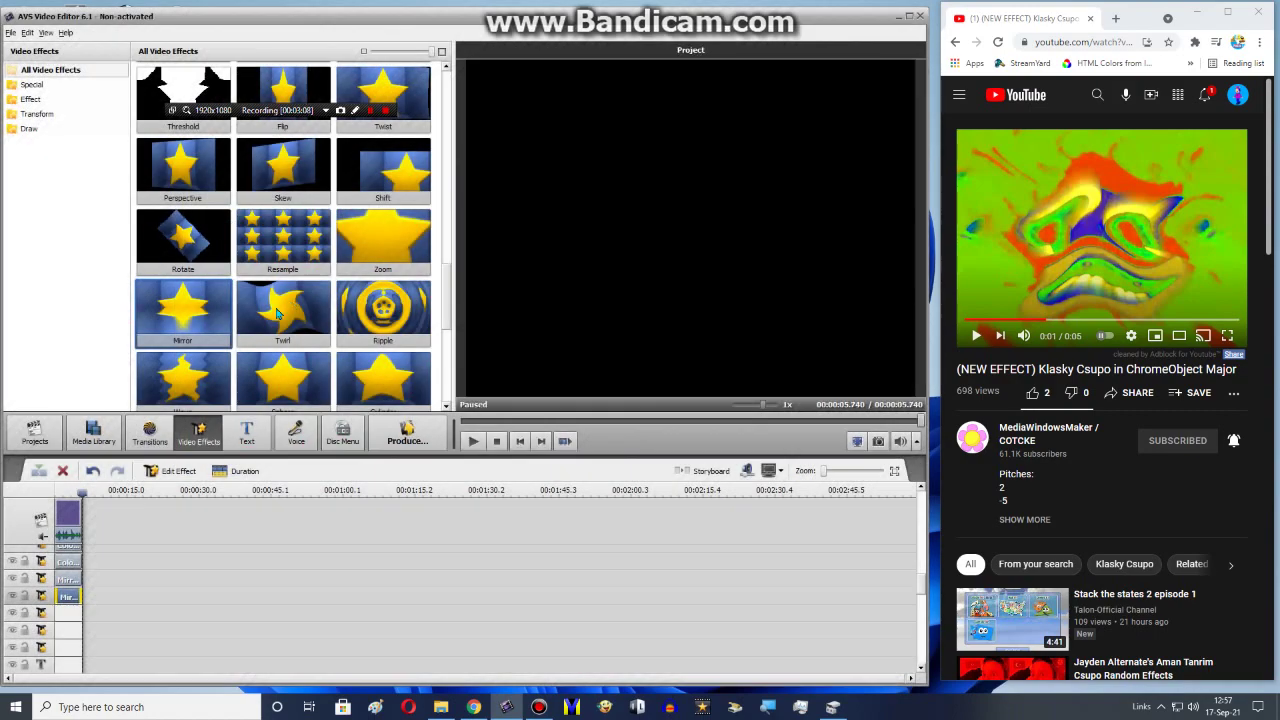
Add a Wave effect in place of the second Mirror and set its speed to 0, previewing a face frame.
{"action": "left_click_drag", "start_coordinate": [183, 370], "coordinate": [66, 607]}
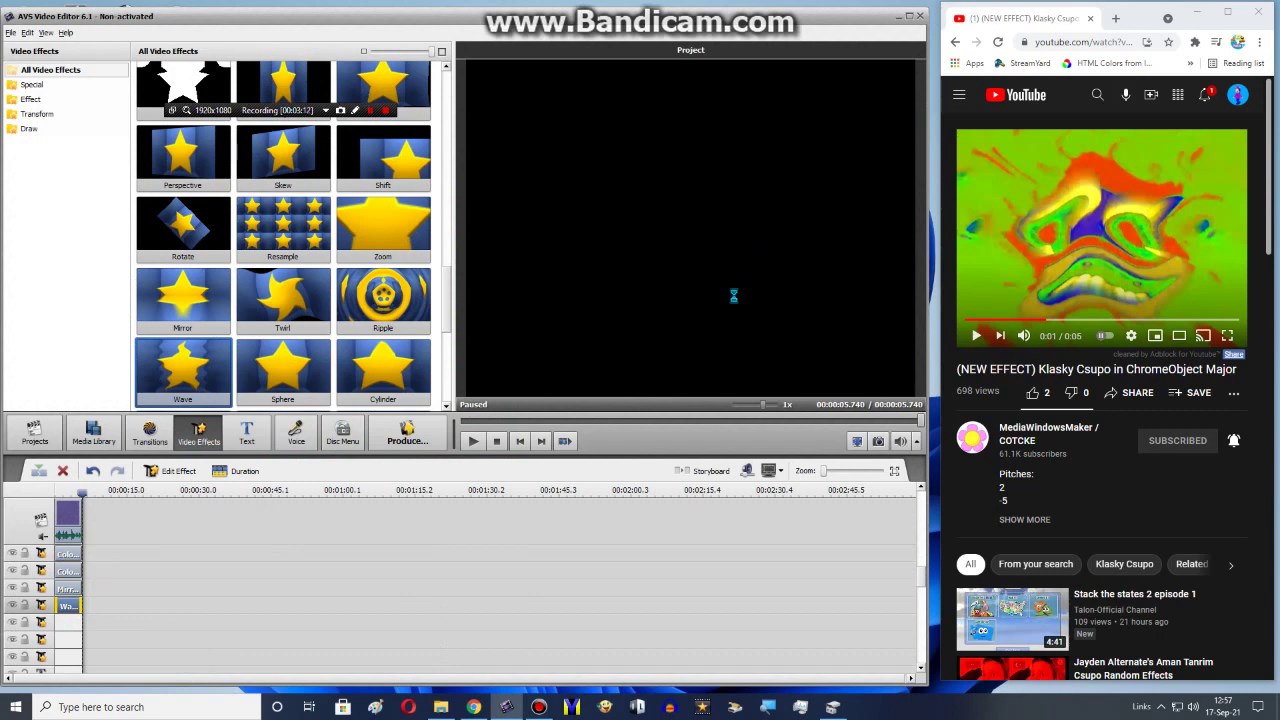
{"action": "left_click", "coordinate": [372, 111]}
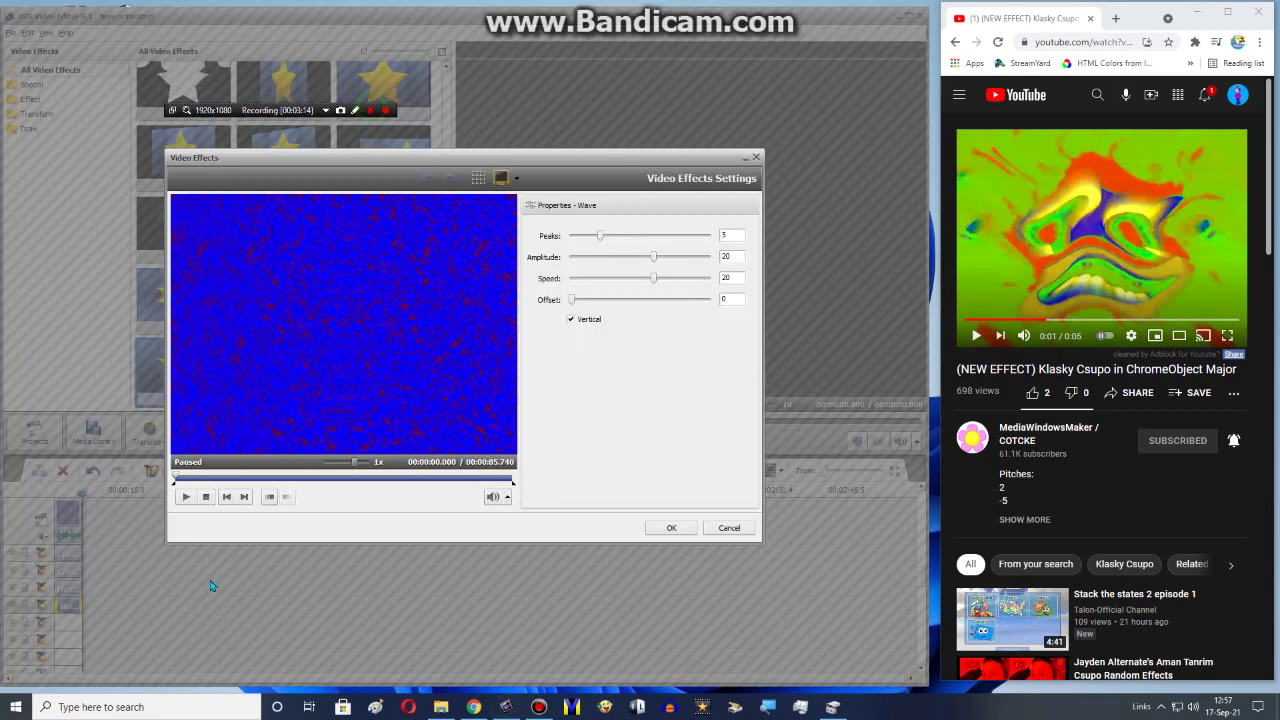
{"action": "left_click", "coordinate": [278, 479]}
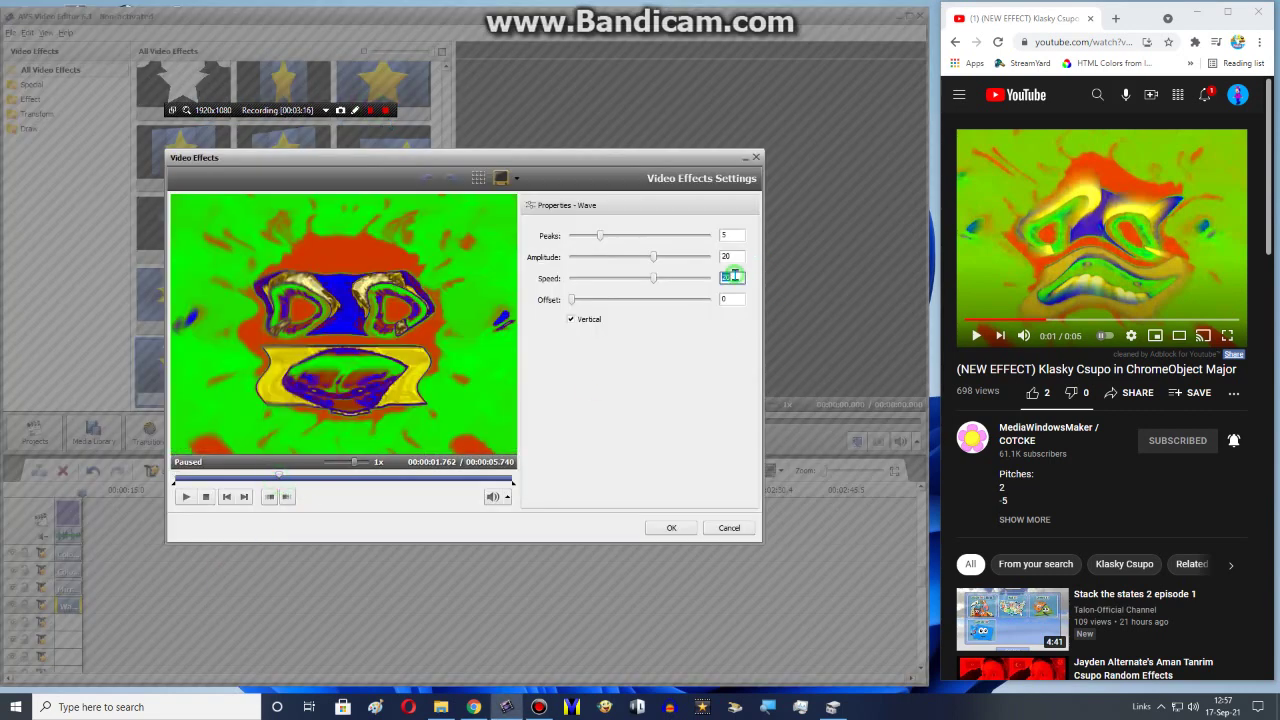
{"action": "type", "text": "6"}
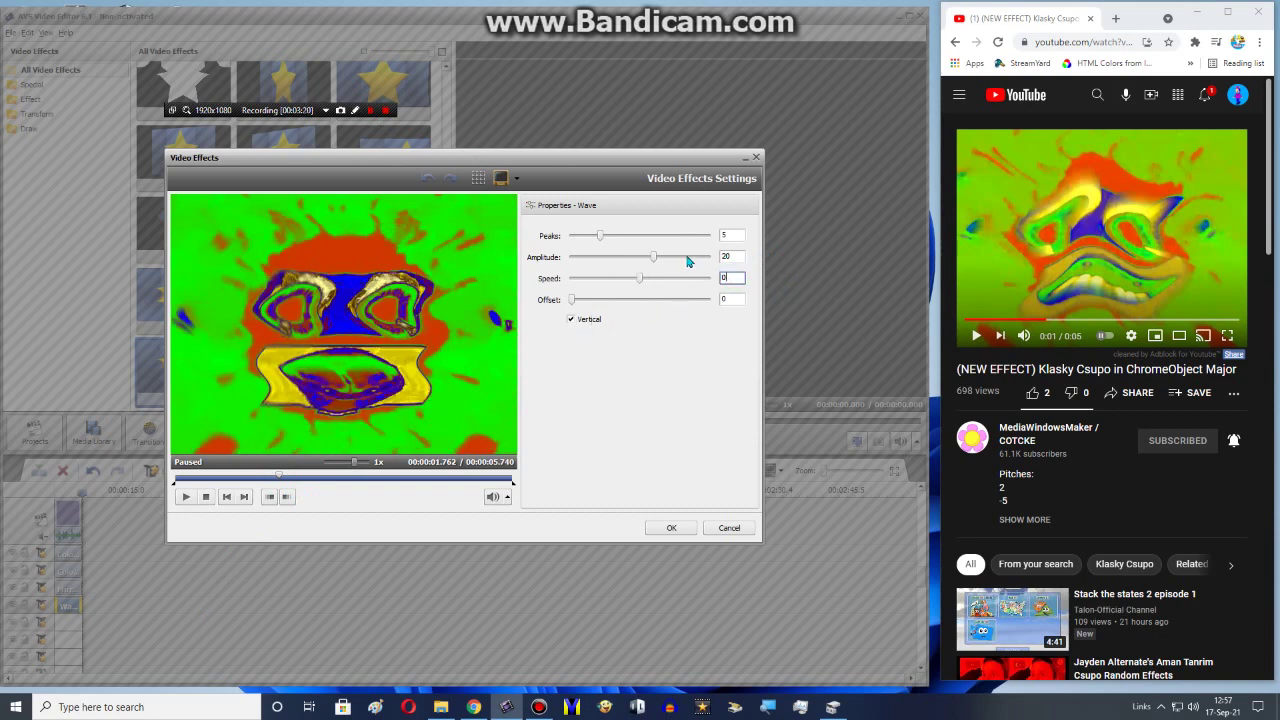
Turn off the Wave effect's Vertical option and set amplitude to 50, peaks to 3 and offset to 75.
{"action": "left_click", "coordinate": [590, 324]}
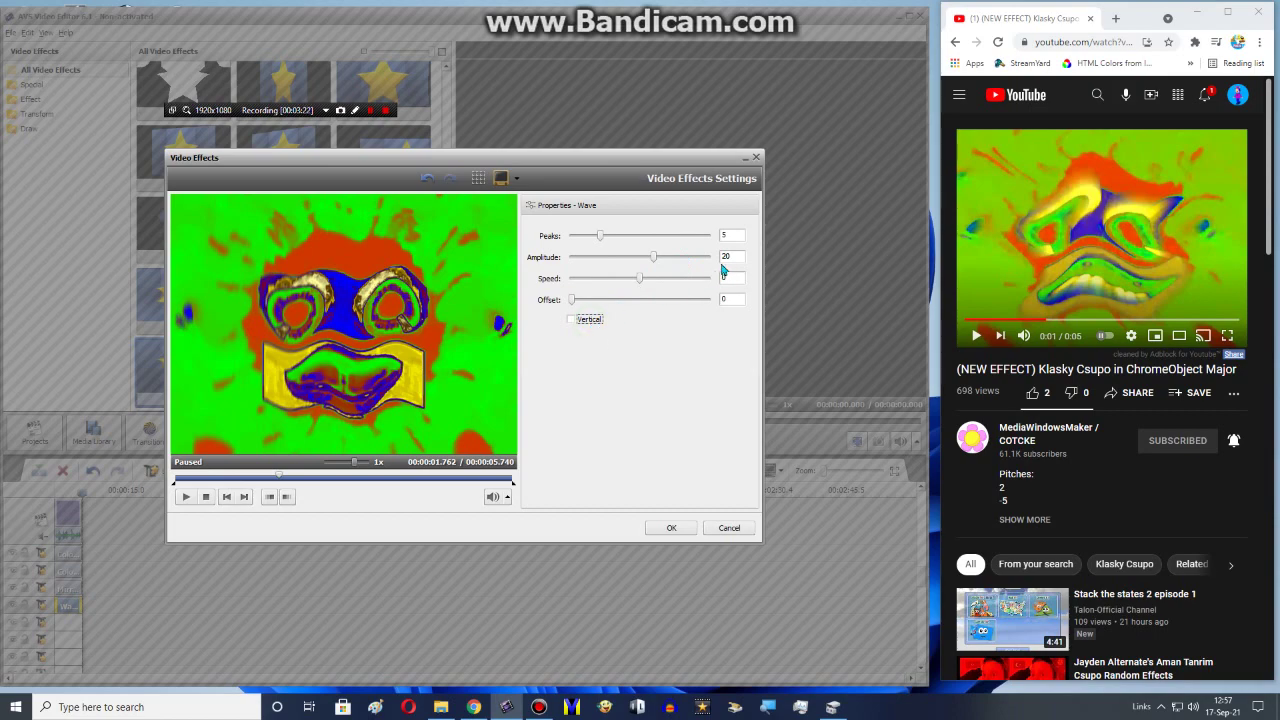
{"action": "type", "text": "50"}
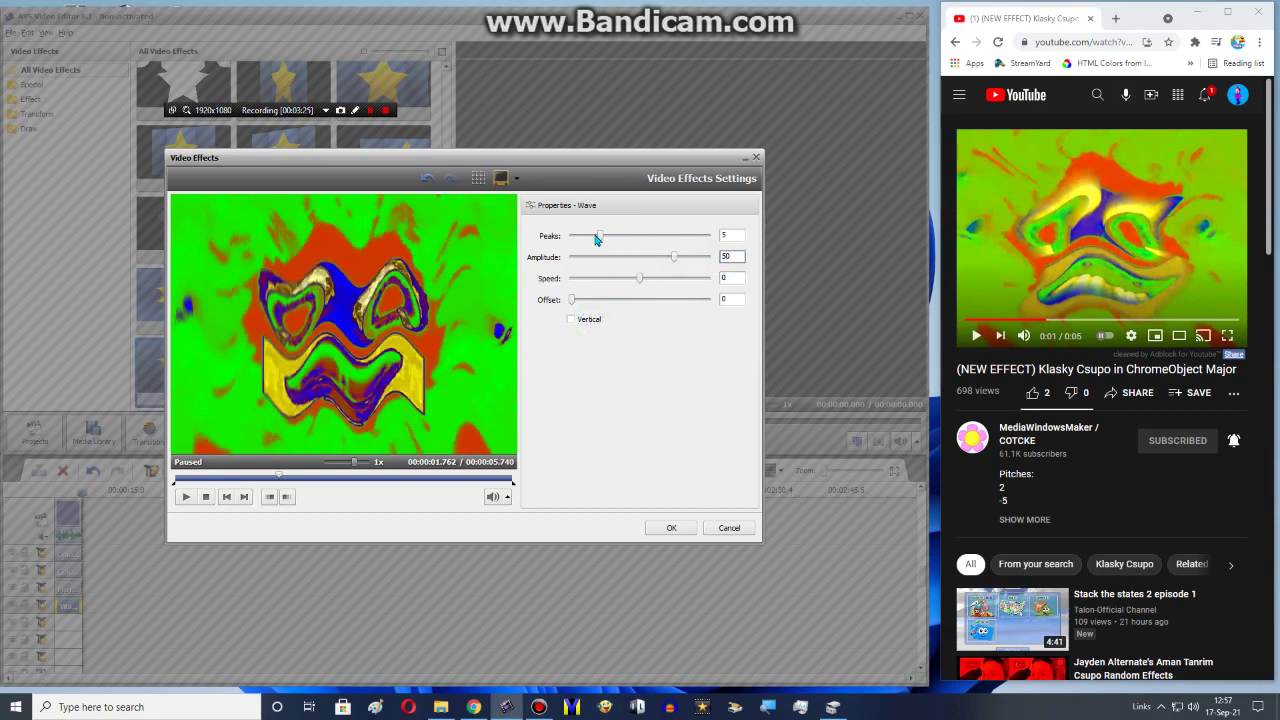
{"action": "left_click_drag", "start_coordinate": [596, 238], "coordinate": [586, 238]}
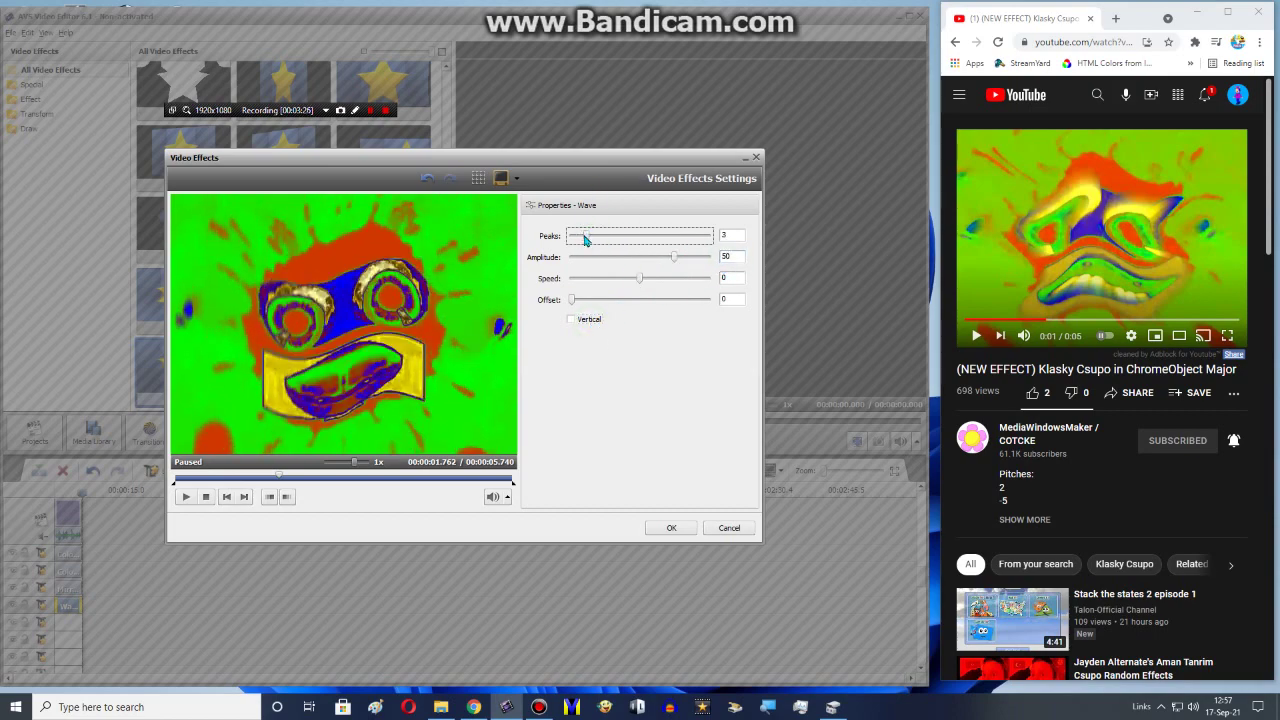
{"action": "left_click", "coordinate": [591, 301]}
{"action": "left_click_drag", "start_coordinate": [569, 310], "coordinate": [674, 312]}
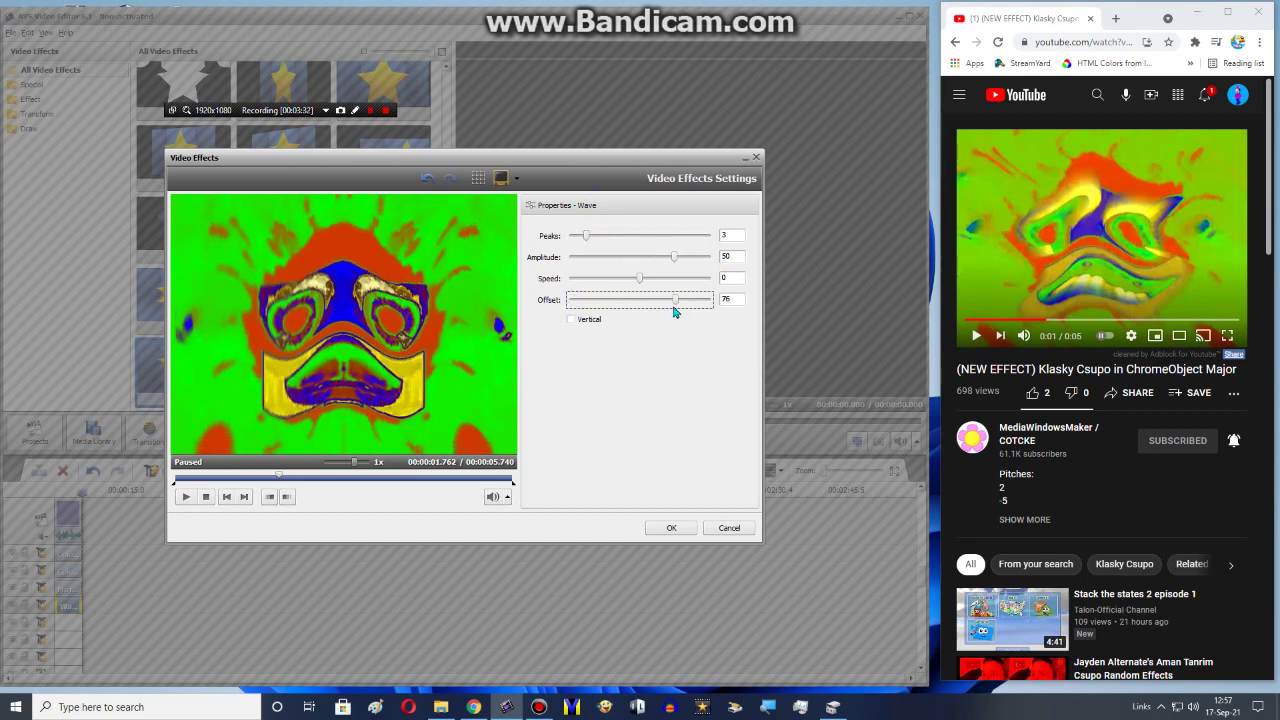
{"action": "left_click", "coordinate": [668, 532]}
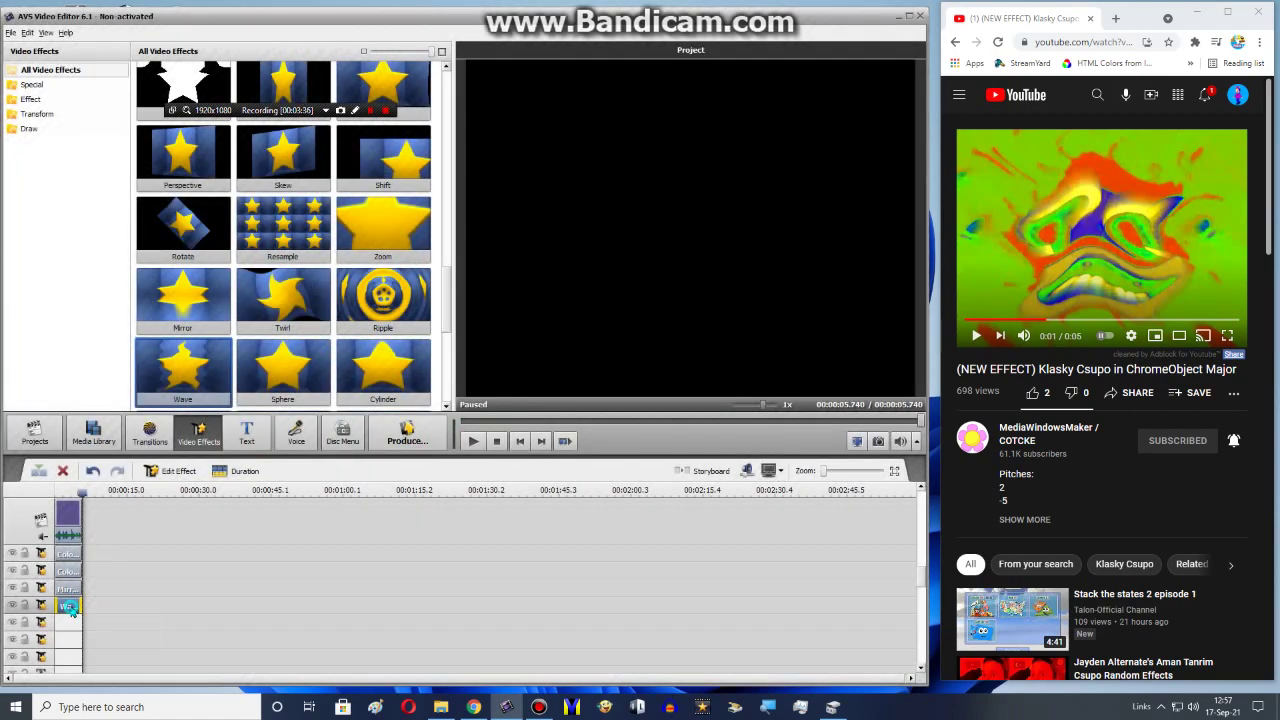
Duplicate the Wave effect onto the line below and enable Vertical for the copy.
{"action": "right_click", "coordinate": [78, 605]}
{"action": "left_click", "coordinate": [110, 581]}
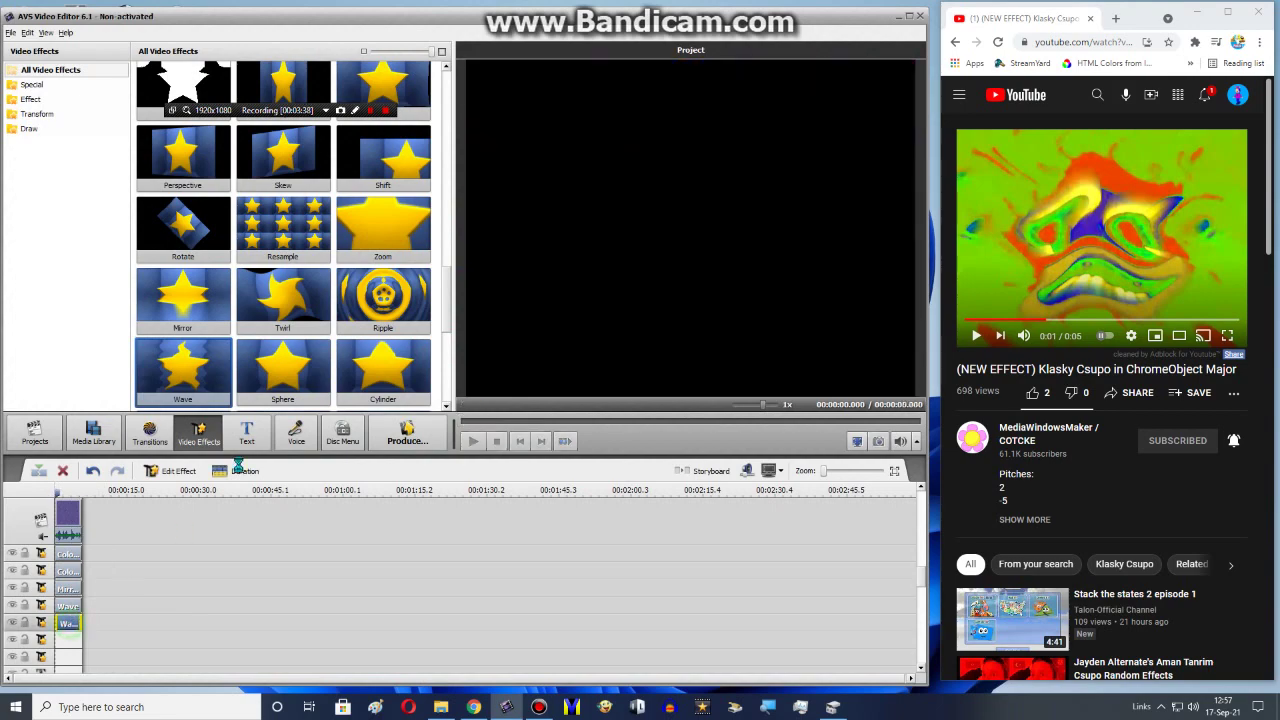
{"action": "left_click", "coordinate": [172, 471]}
{"action": "left_click", "coordinate": [291, 480]}
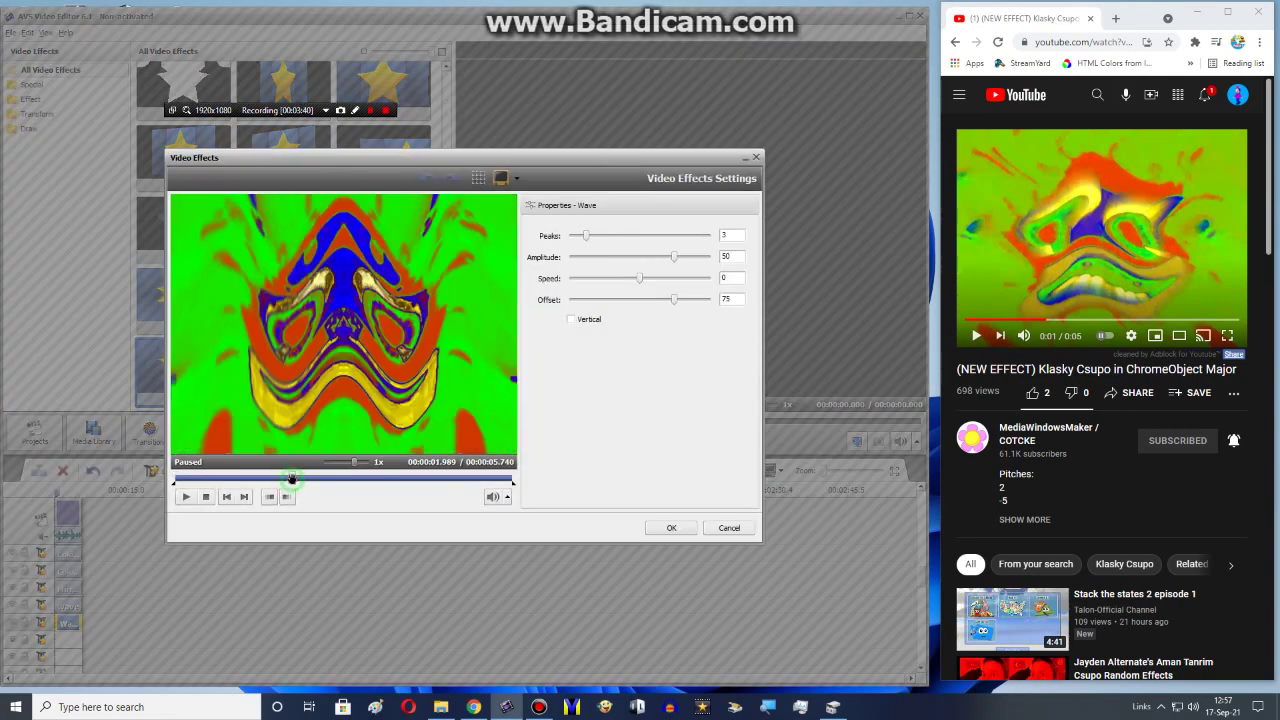
{"action": "left_click", "coordinate": [572, 320]}
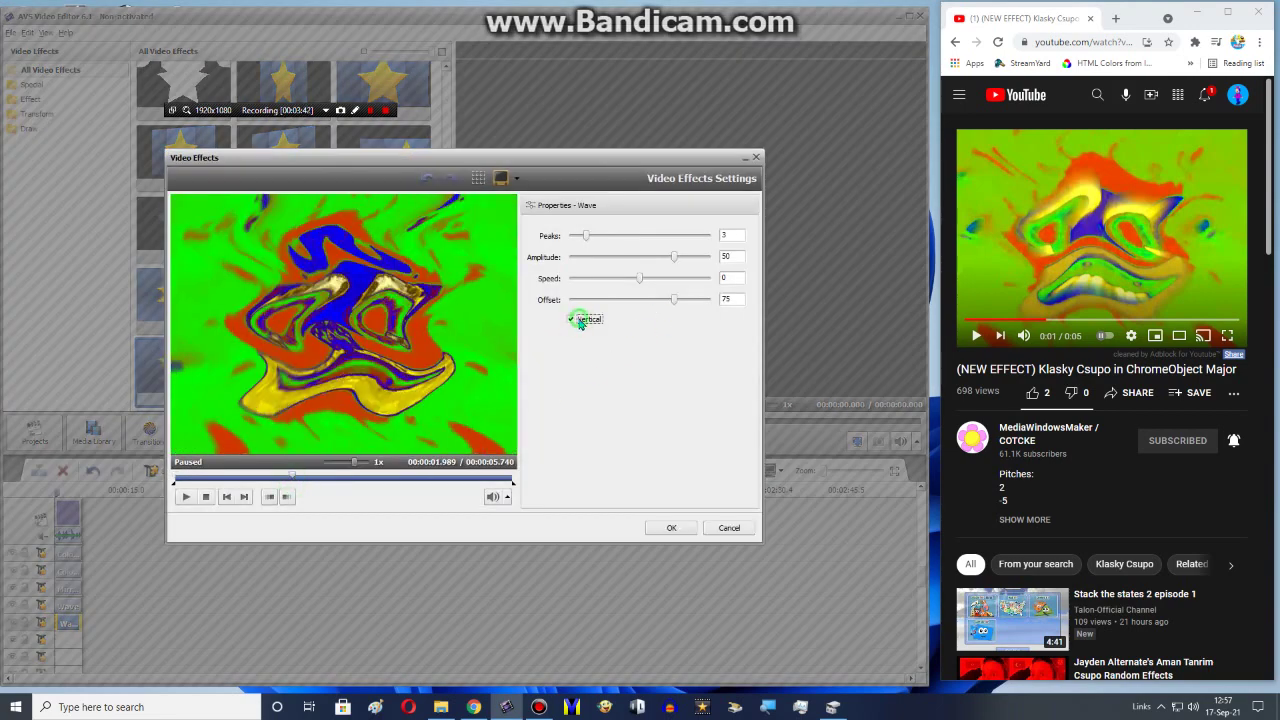
{"action": "left_click", "coordinate": [660, 529]}
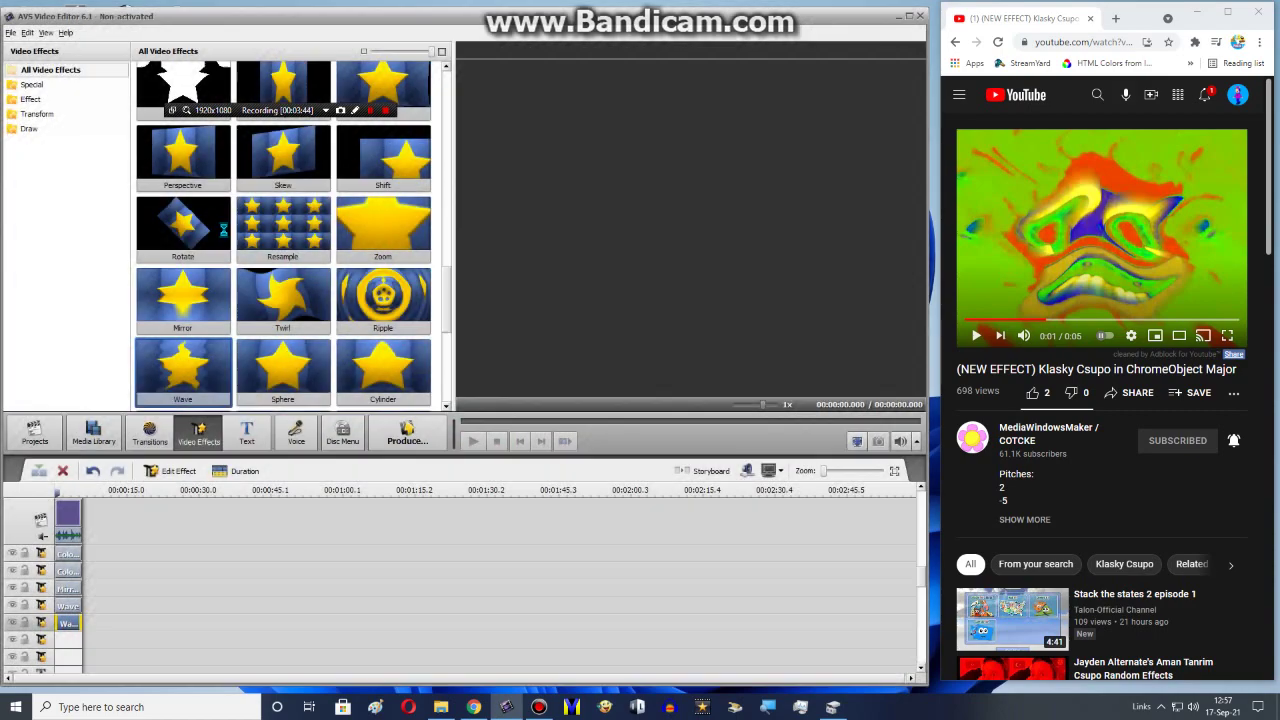
Add a Wind effect on the line below the second Wave and shorten it to the clip's length.
{"action": "scroll", "coordinate": [252, 222], "scroll_direction": "up", "scroll_amount": 3}
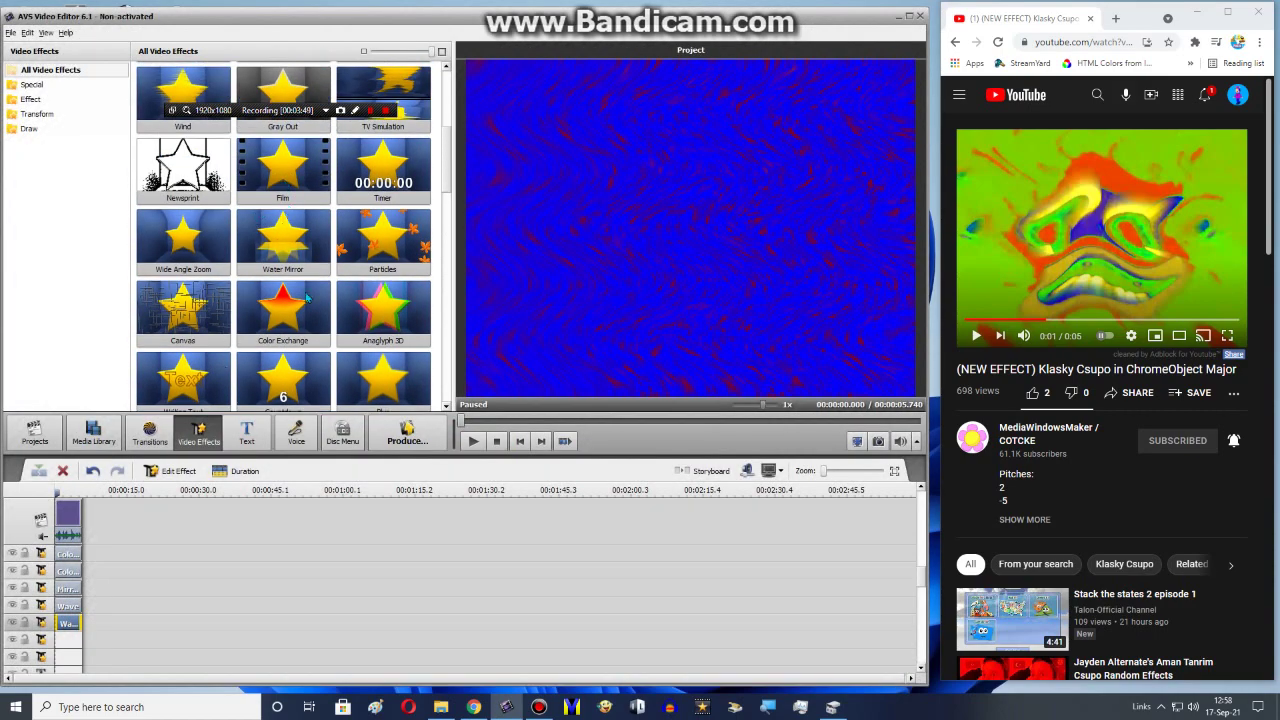
{"action": "scroll", "coordinate": [336, 228], "scroll_direction": "up", "scroll_amount": 1}
{"action": "left_click_drag", "start_coordinate": [183, 170], "coordinate": [70, 641]}
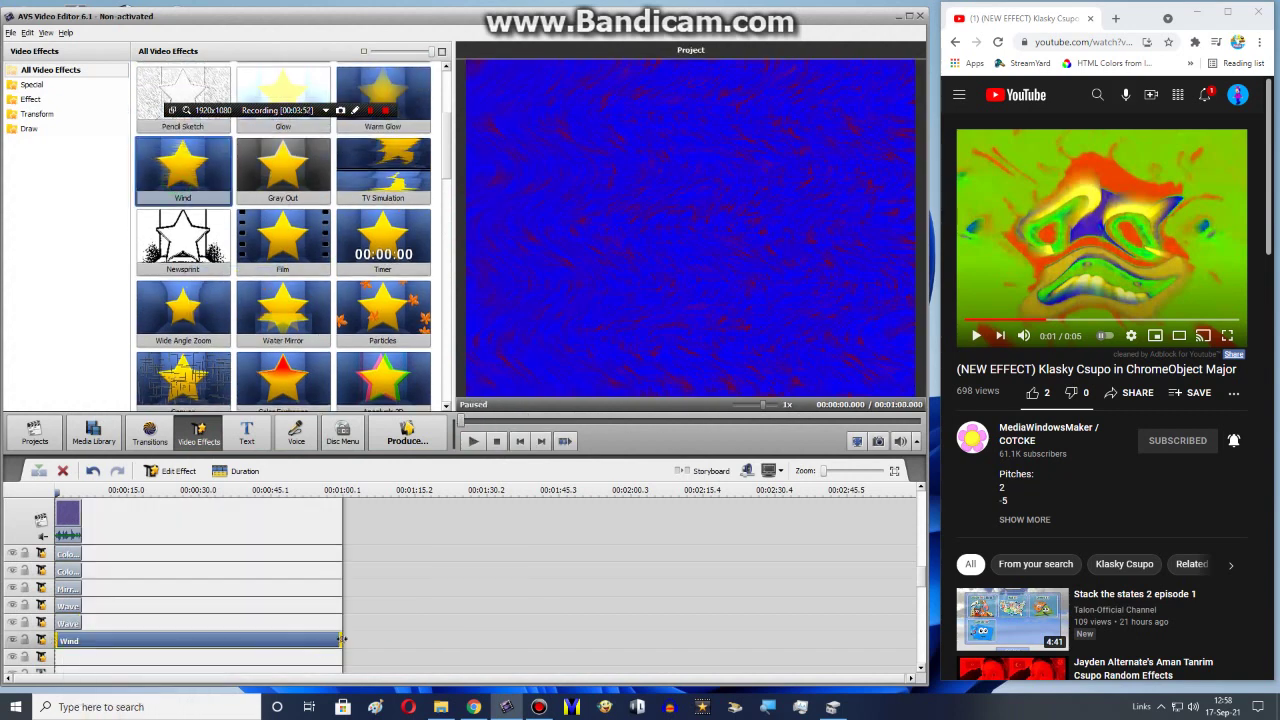
{"action": "left_click_drag", "start_coordinate": [342, 638], "coordinate": [80, 641]}
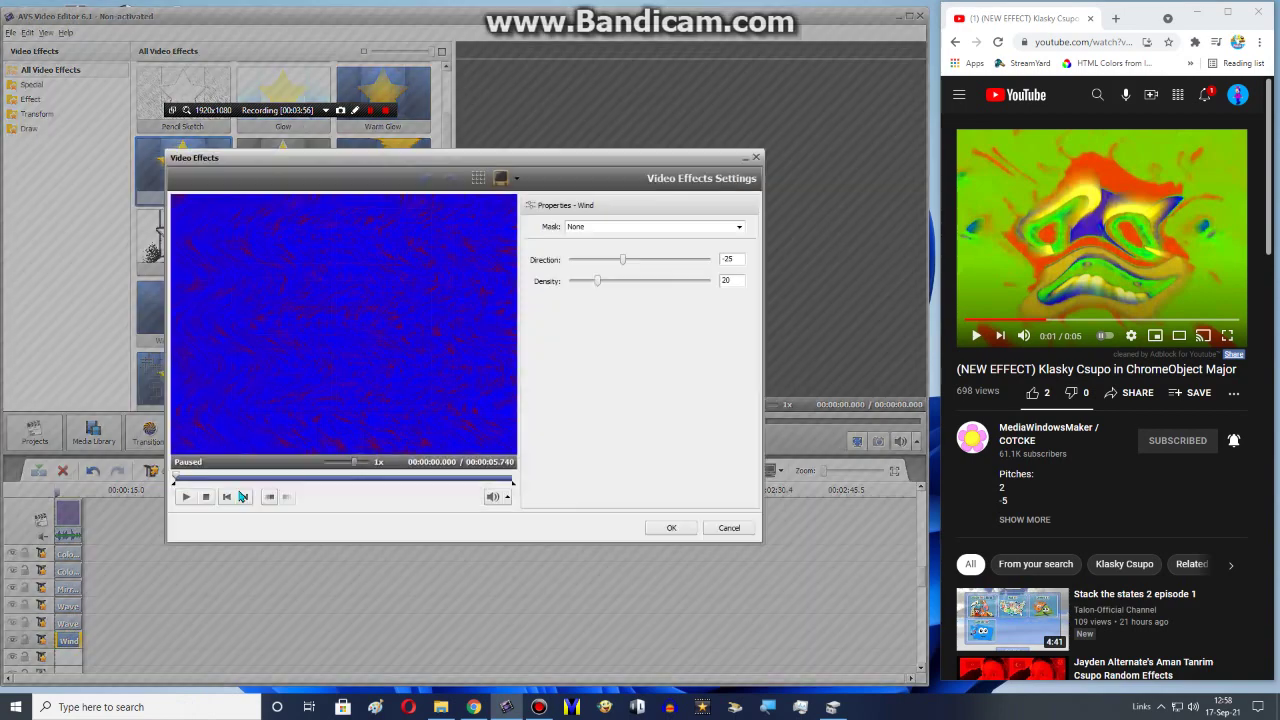
Set the Wind effect's direction to -87 and density to 18, previewing it on a face frame.
{"action": "left_click", "coordinate": [257, 480]}
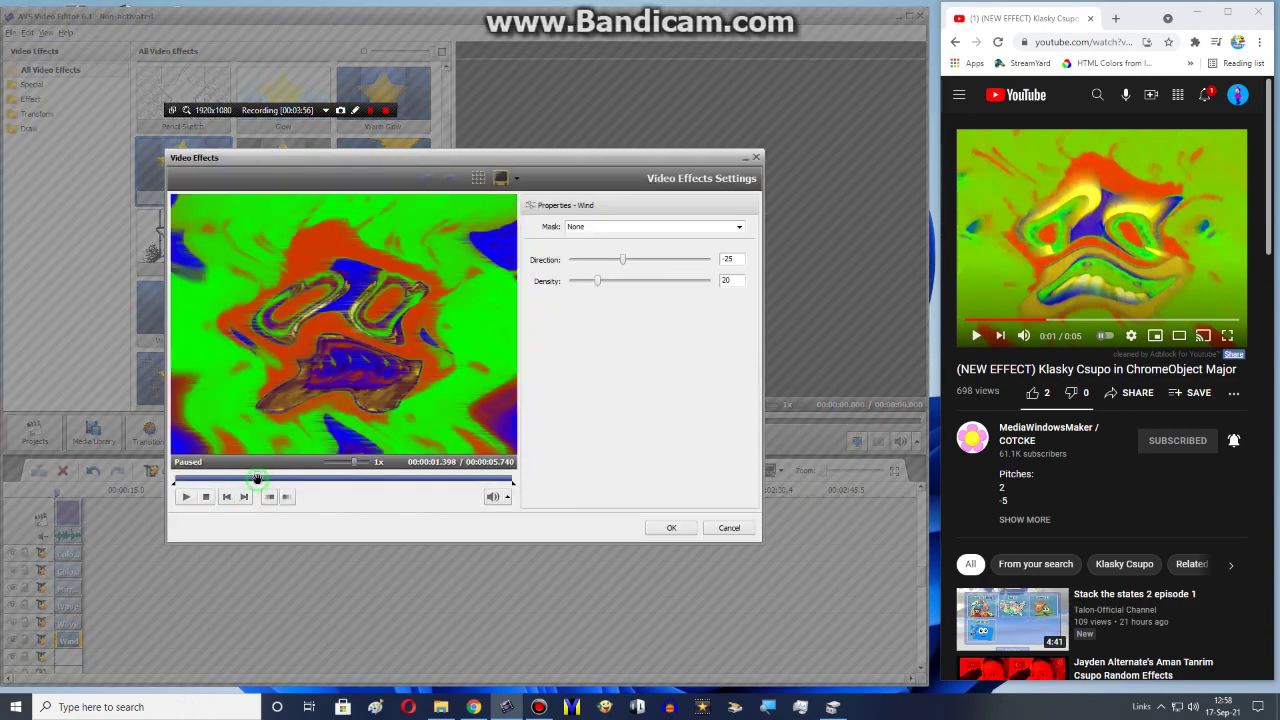
{"action": "left_click", "coordinate": [275, 481]}
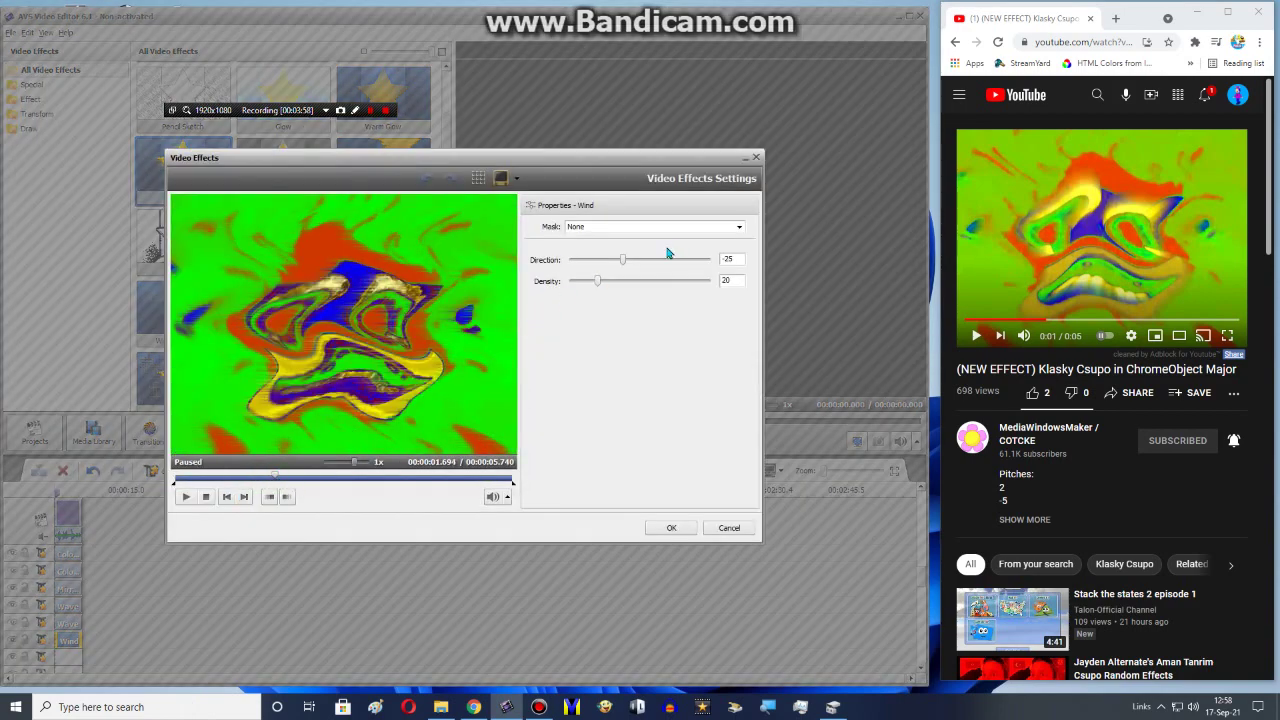
{"action": "mouse_move", "coordinate": [646, 259]}
{"action": "left_mouse_down"}
{"action": "mouse_move", "coordinate": [718, 259]}
{"action": "mouse_move", "coordinate": [611, 266]}
{"action": "mouse_move", "coordinate": [580, 283]}
{"action": "mouse_move", "coordinate": [666, 277]}
{"action": "mouse_move", "coordinate": [738, 295]}
{"action": "left_mouse_up"}
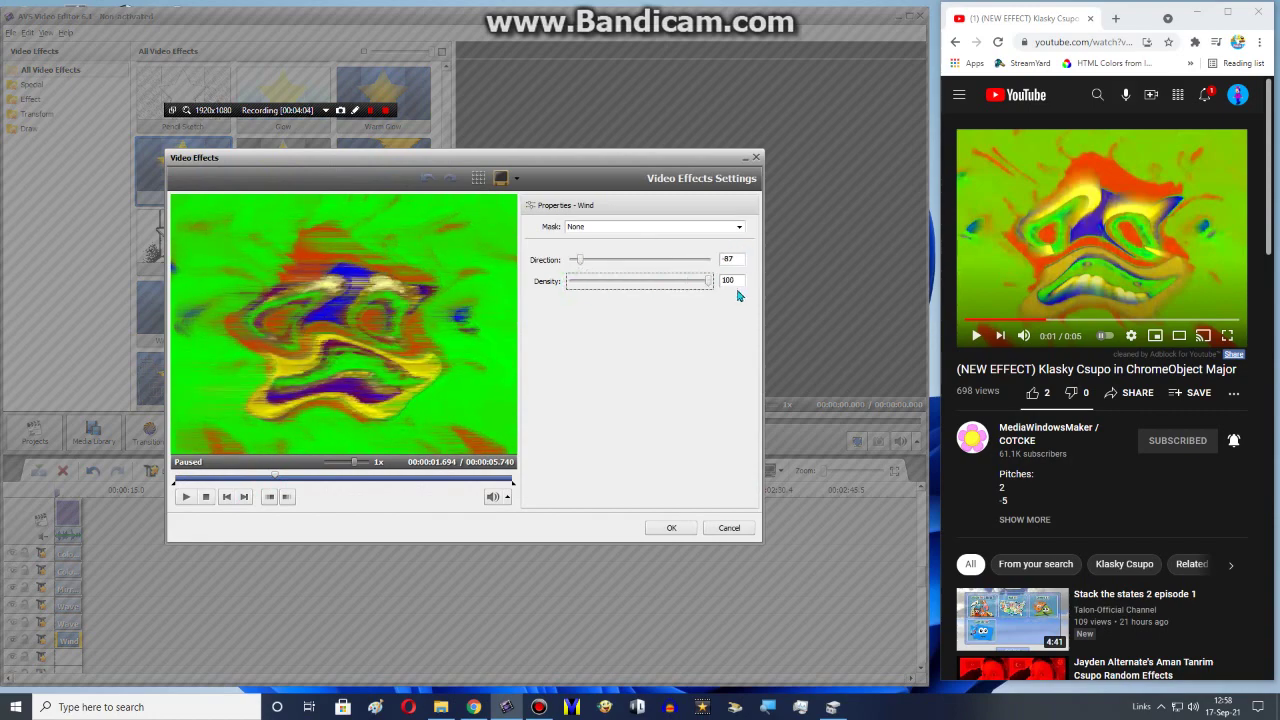
{"action": "left_click_drag", "start_coordinate": [620, 295], "coordinate": [443, 293]}
{"action": "left_click_drag", "start_coordinate": [557, 290], "coordinate": [594, 297]}
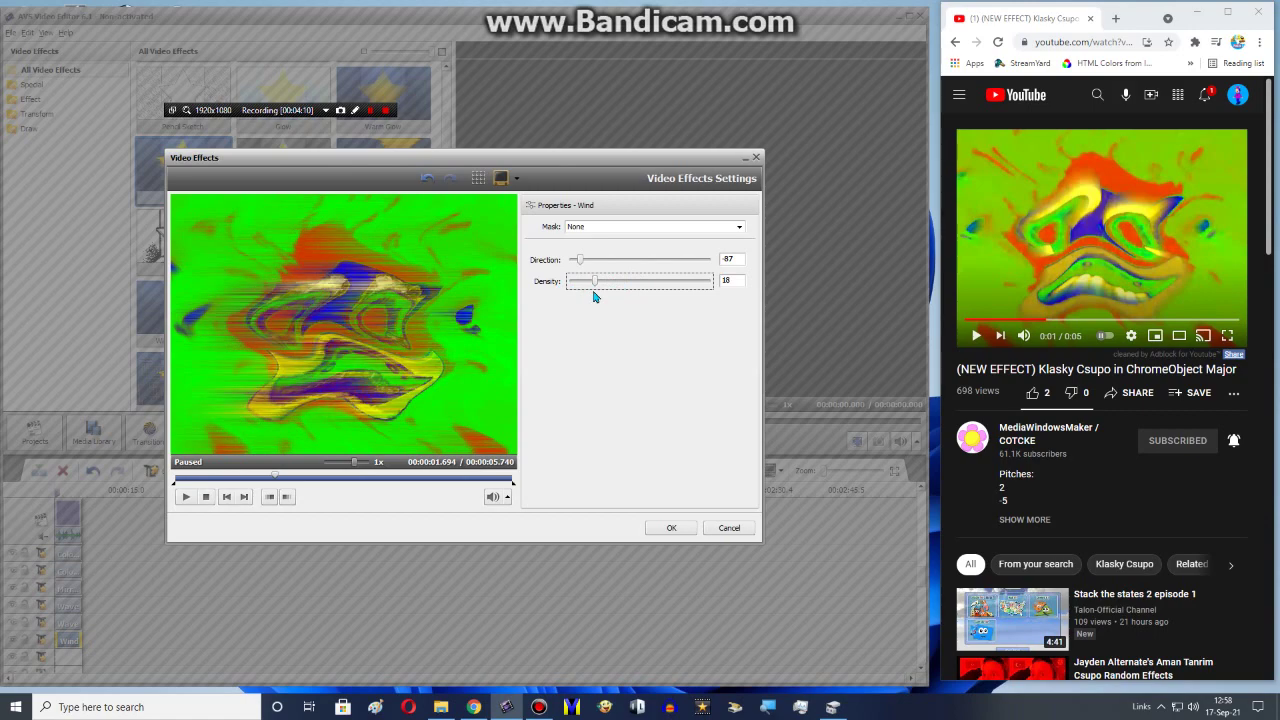
{"action": "left_click", "coordinate": [667, 529]}
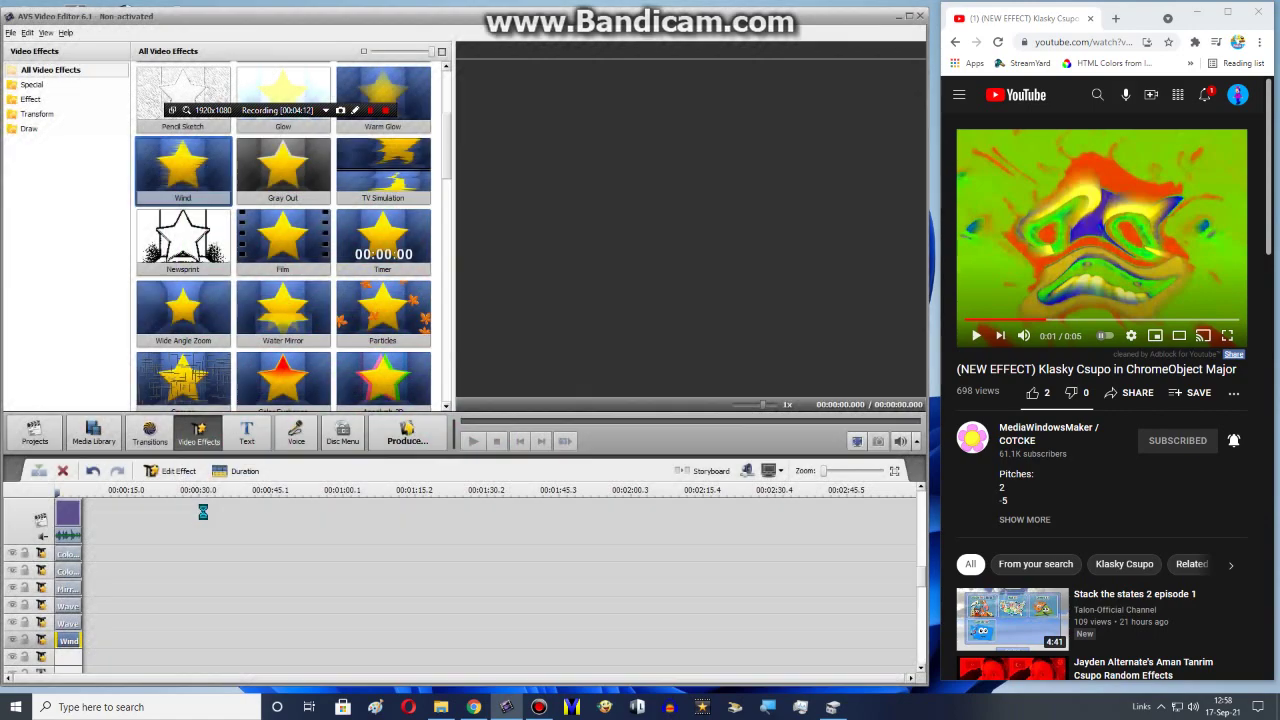
Delete the empty video effect line below the Wind effect.
{"action": "left_click", "coordinate": [33, 438]}
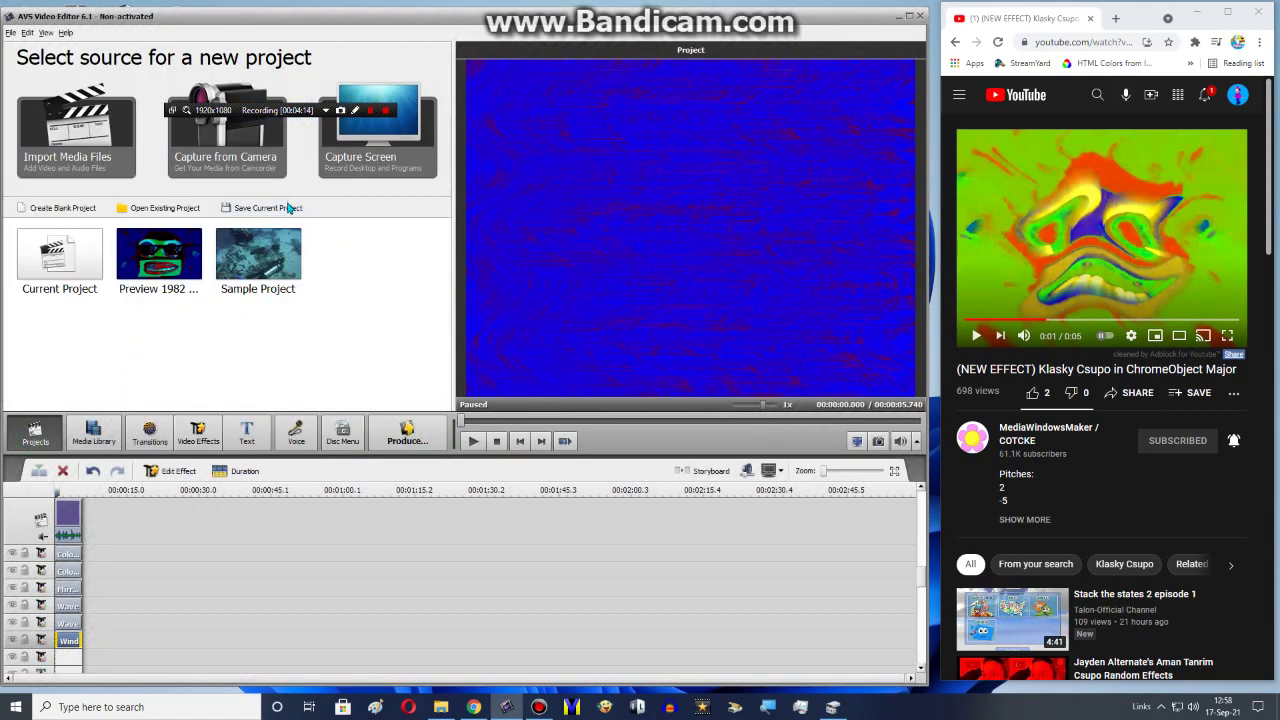
{"action": "scroll", "coordinate": [73, 646], "scroll_direction": "down", "scroll_amount": 3}
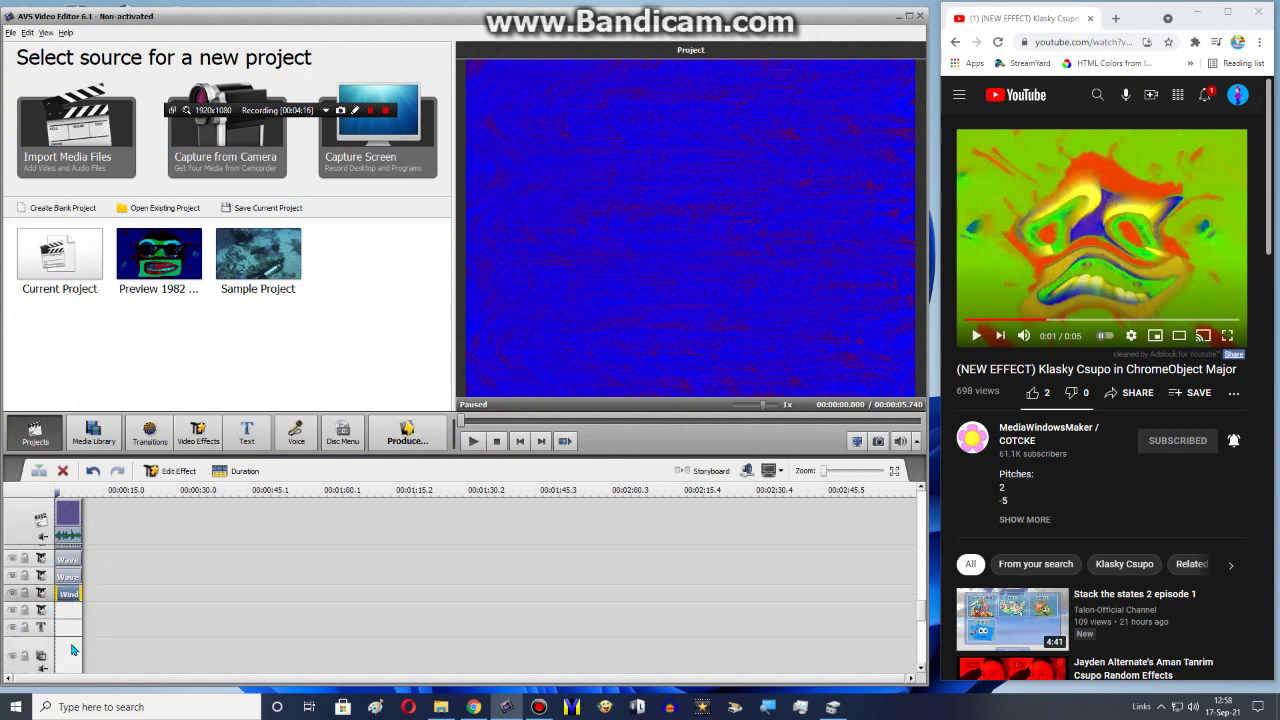
{"action": "right_click", "coordinate": [72, 625]}
{"action": "right_click", "coordinate": [70, 608]}
{"action": "left_click", "coordinate": [84, 597]}
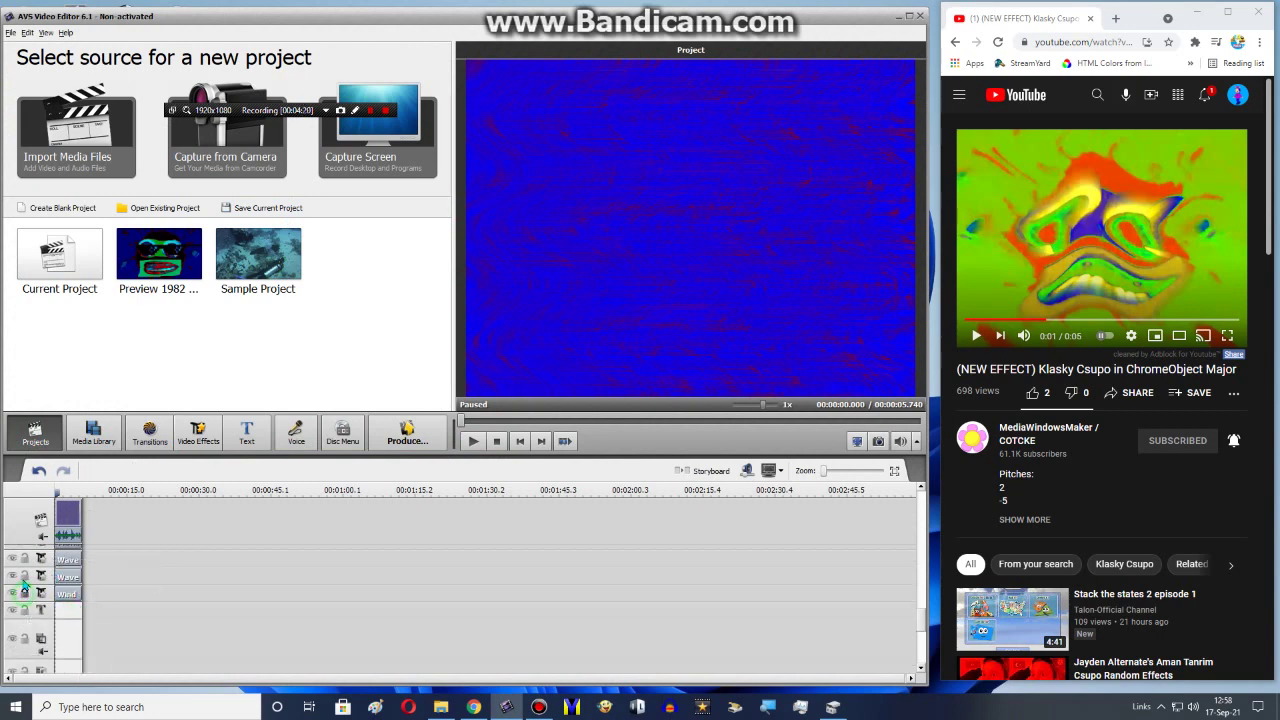
Lock all the video effect lines from Wind up to Invert.
{"action": "scroll", "coordinate": [24, 580], "scroll_direction": "up", "scroll_amount": 1}
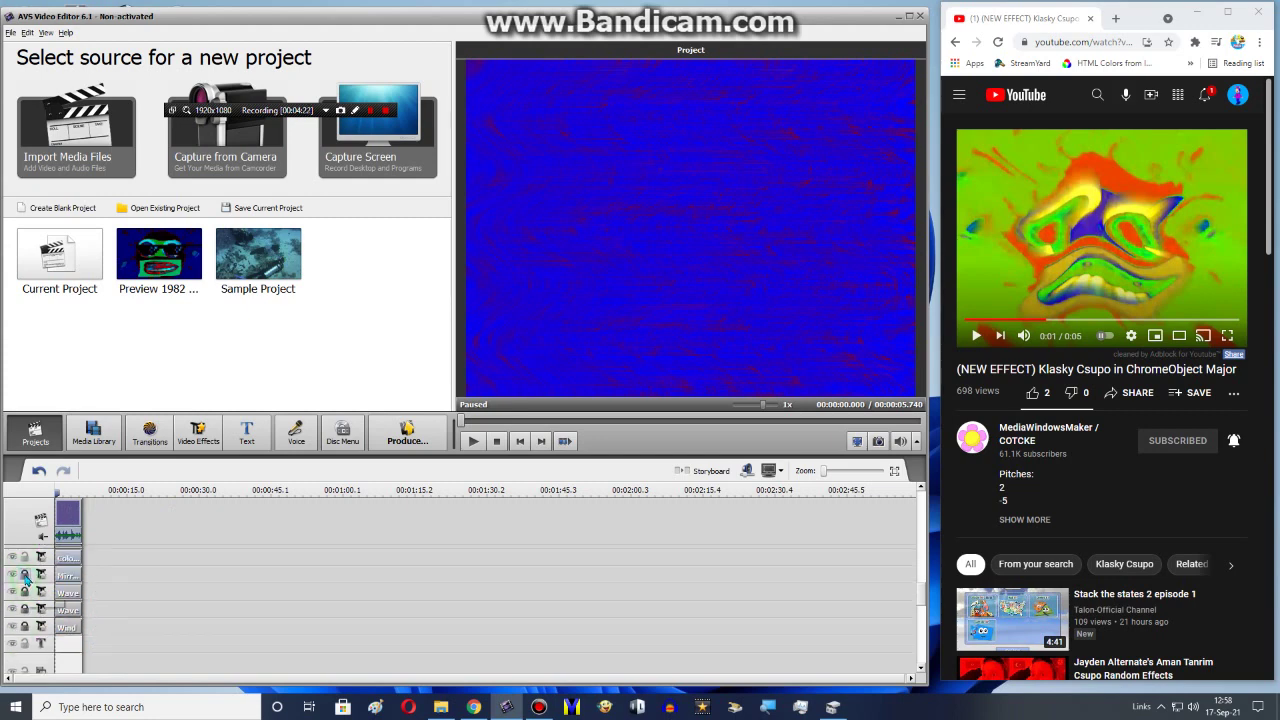
{"action": "scroll", "coordinate": [24, 576], "scroll_direction": "up", "scroll_amount": 1}
{"action": "left_click", "coordinate": [26, 594]}
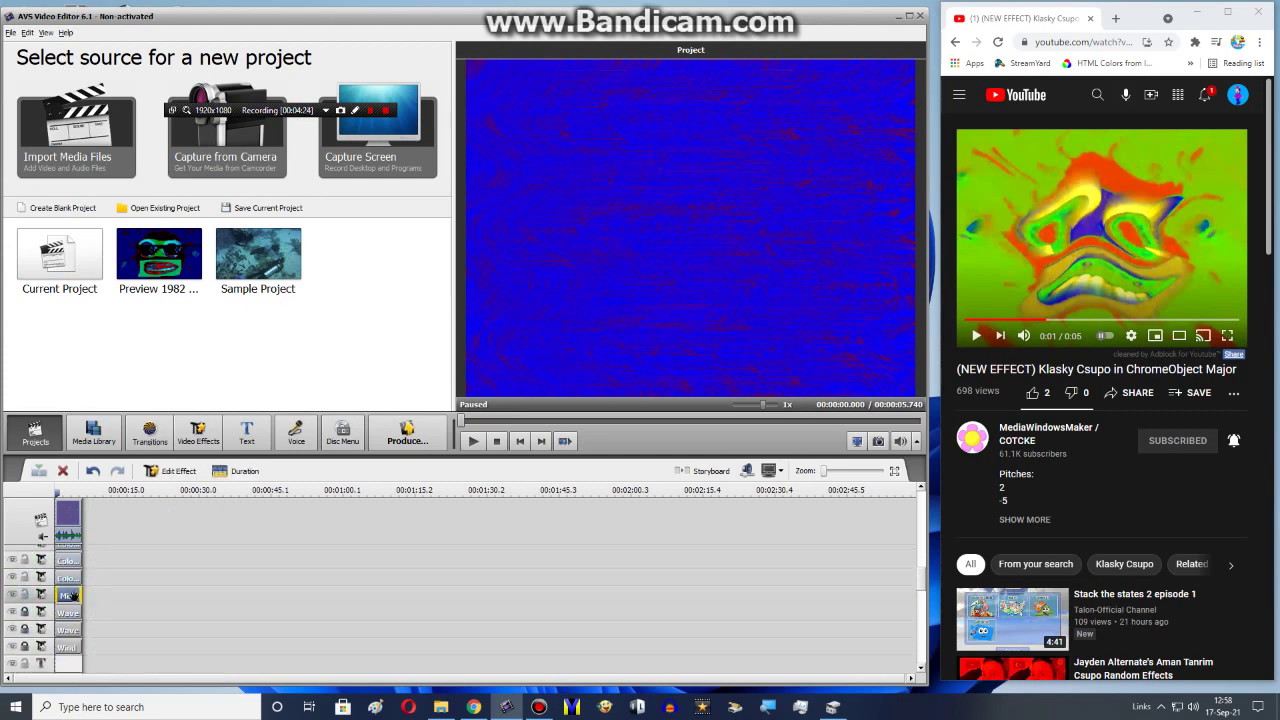
{"action": "left_click", "coordinate": [24, 578]}
{"action": "scroll", "coordinate": [27, 577], "scroll_direction": "up", "scroll_amount": 4}
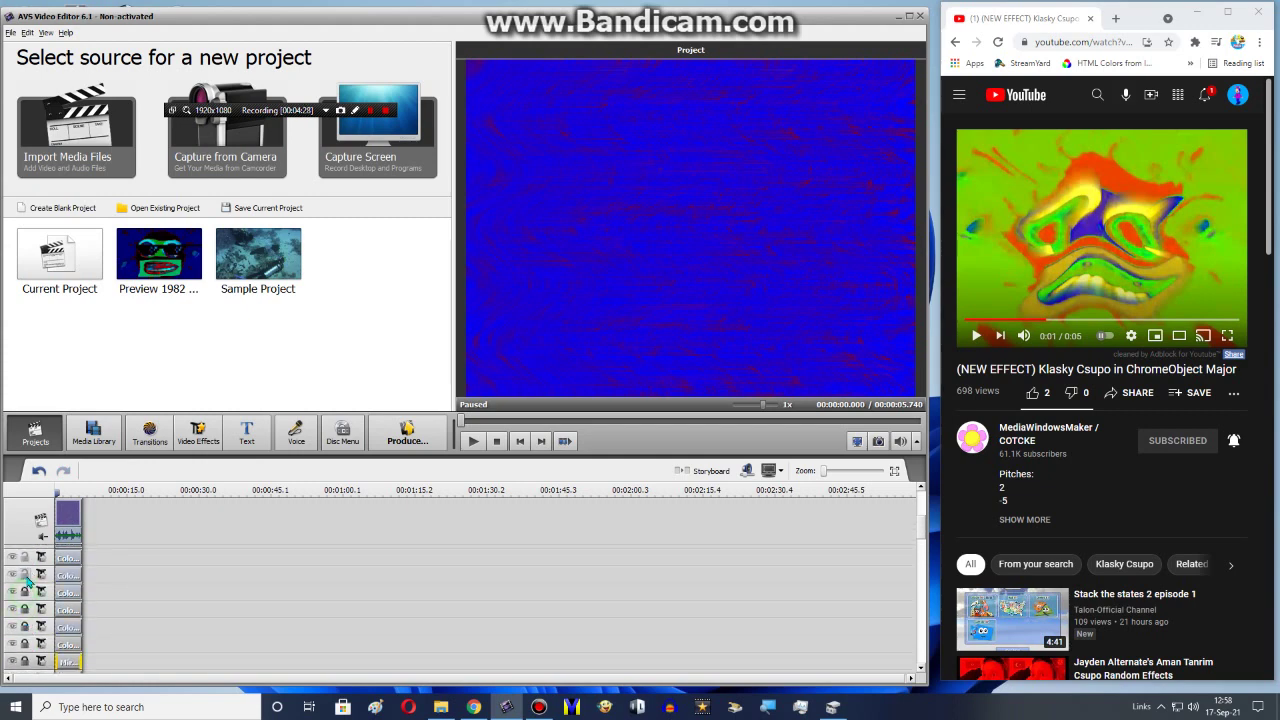
{"action": "scroll", "coordinate": [26, 570], "scroll_direction": "up", "scroll_amount": 2}
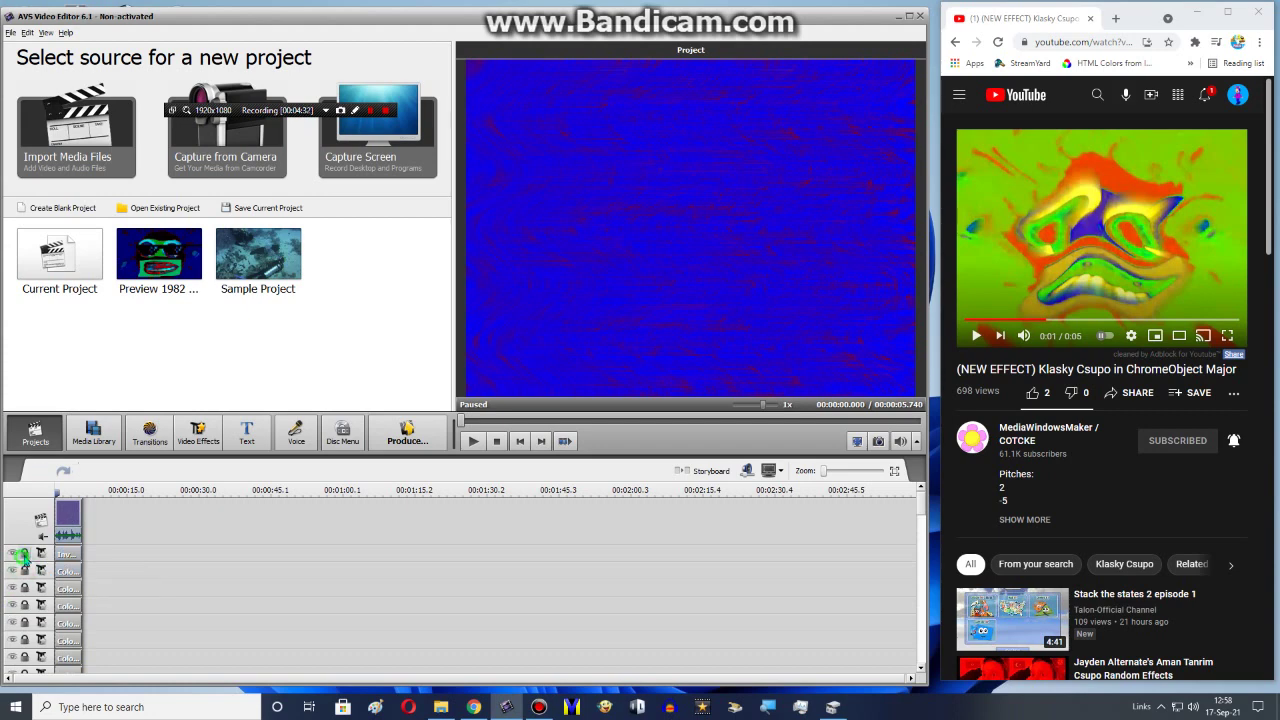
Remove the clip from the main video line and save the project as ChromeObject Major.
{"action": "left_click", "coordinate": [62, 521]}
{"action": "left_click", "coordinate": [63, 471]}
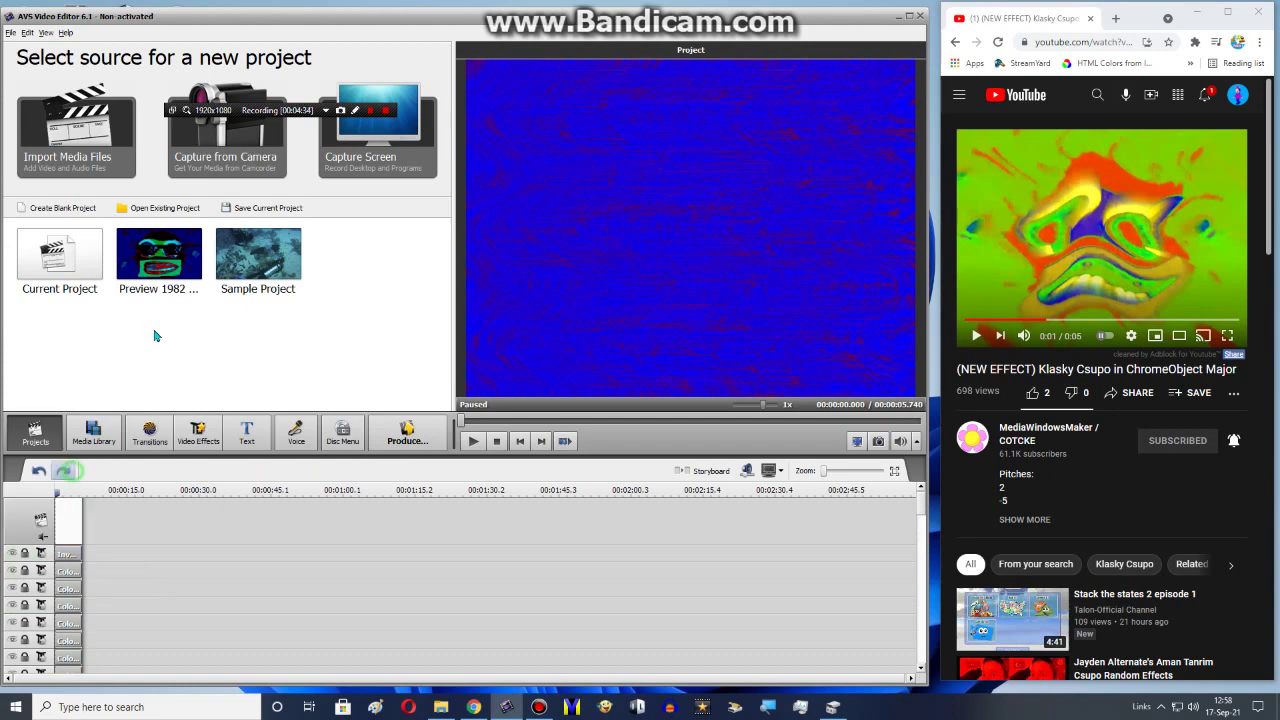
{"action": "left_click", "coordinate": [266, 208]}
{"action": "left_click", "coordinate": [772, 395]}
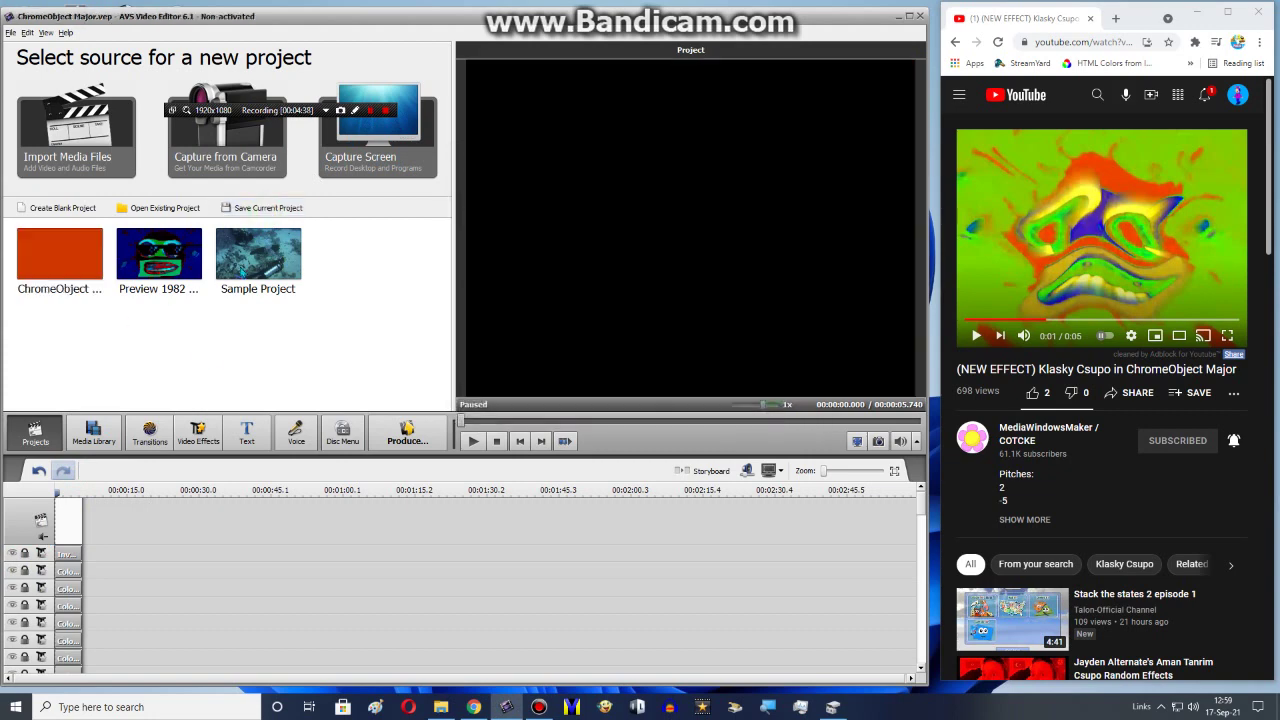
Create a blank project and reopen the saved ChromeObject Major project.
{"action": "left_click", "coordinate": [62, 208]}
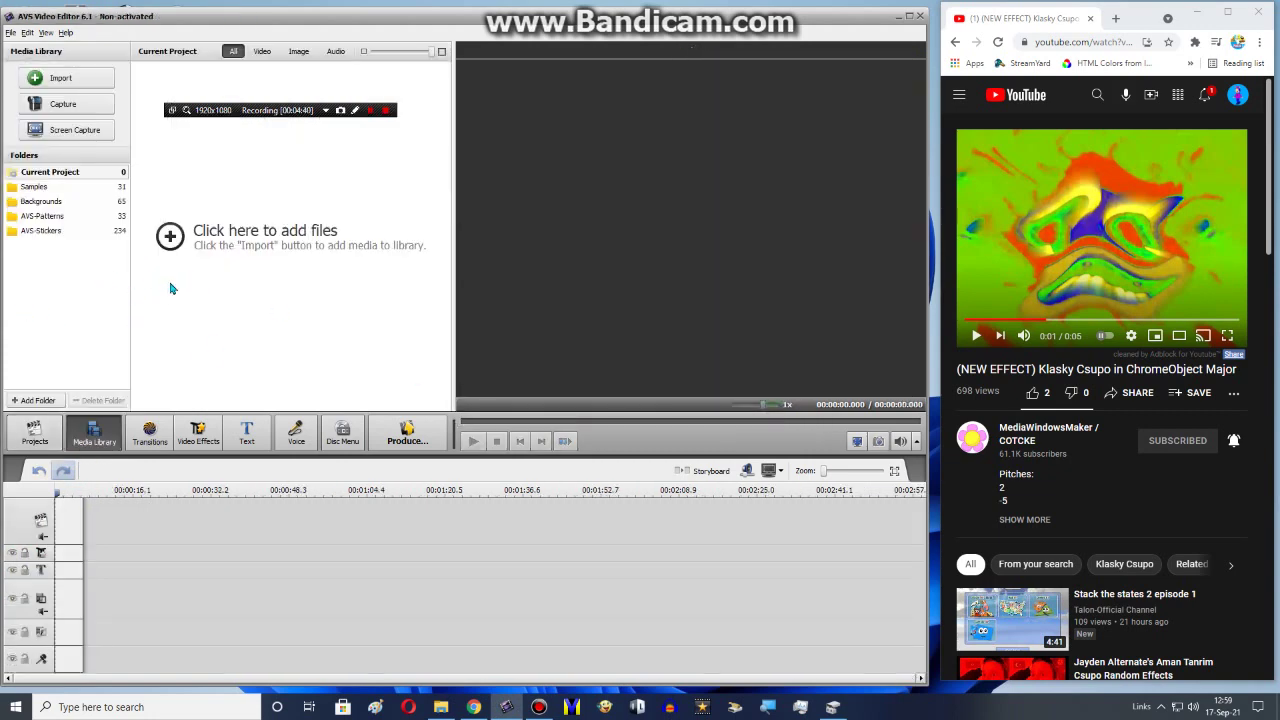
{"action": "left_click", "coordinate": [19, 446]}
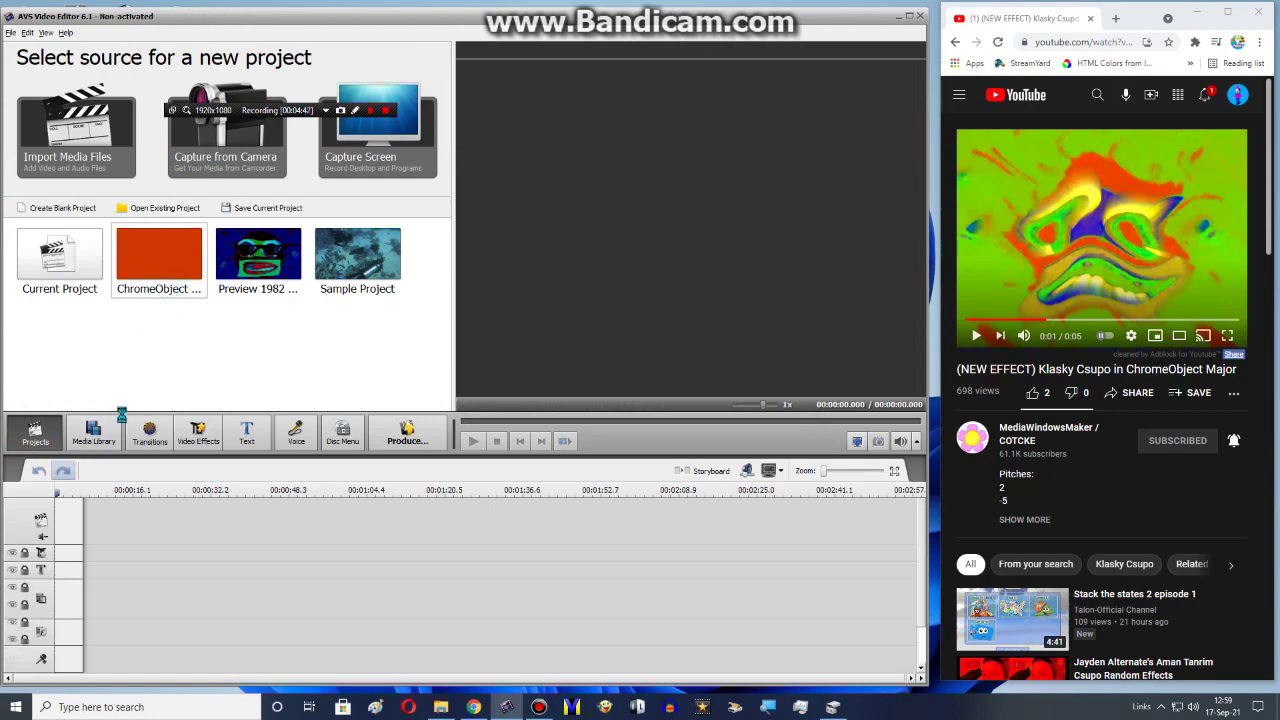
Import the Klasky Csupo Robot Logo video from the video folder into the media library and place it on the main video line.
{"action": "left_click", "coordinate": [94, 432]}
{"action": "left_click", "coordinate": [441, 707]}
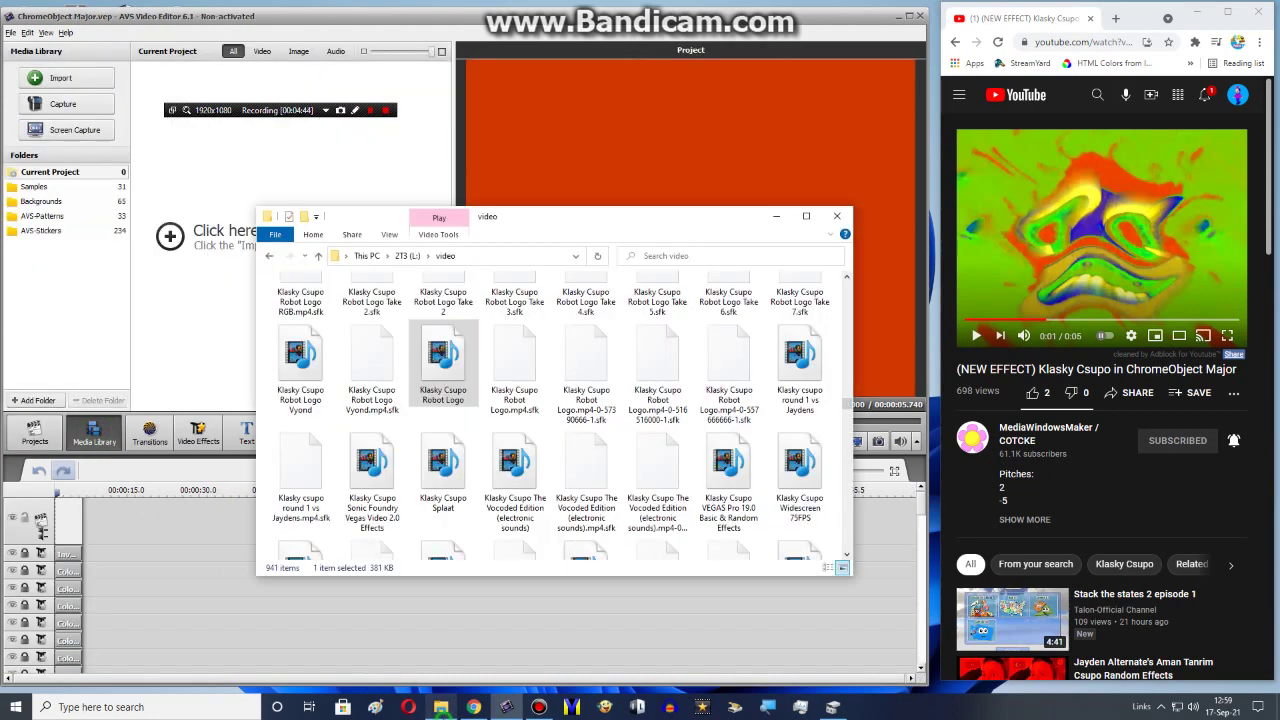
{"action": "left_click_drag", "start_coordinate": [440, 355], "coordinate": [160, 312]}
{"action": "left_click_drag", "start_coordinate": [82, 527], "coordinate": [78, 524]}
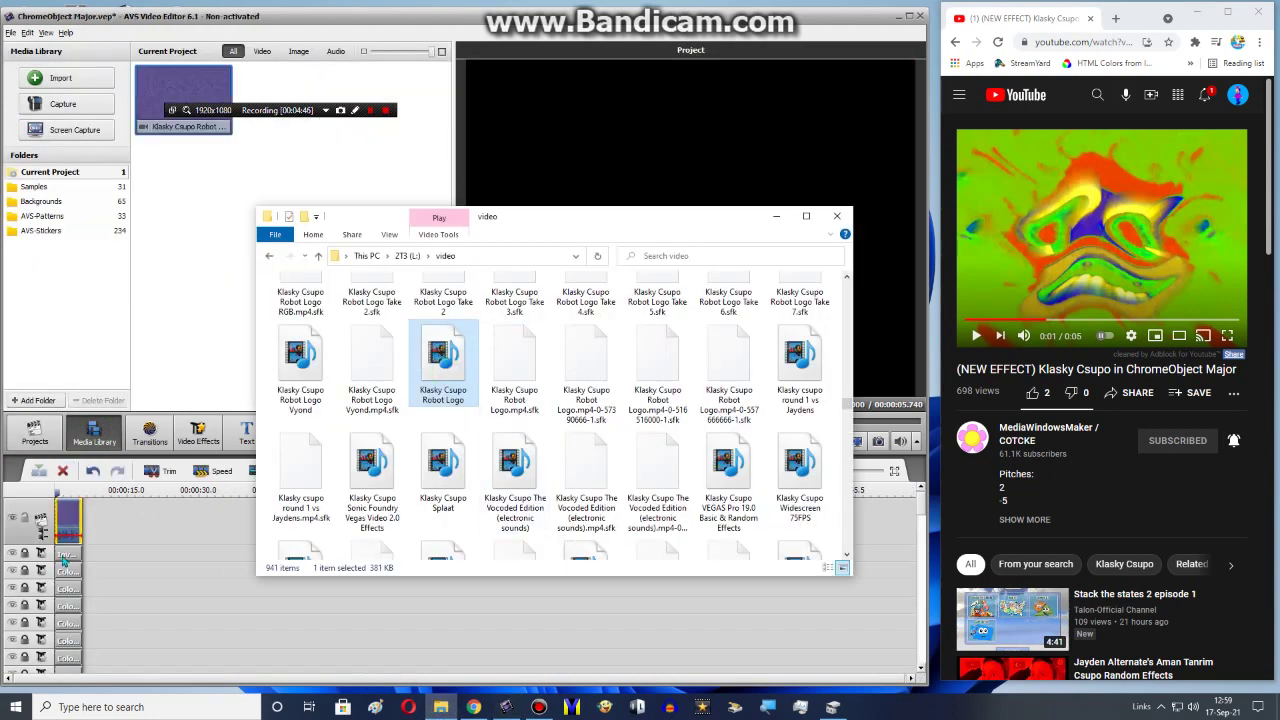
{"action": "left_click", "coordinate": [64, 523]}
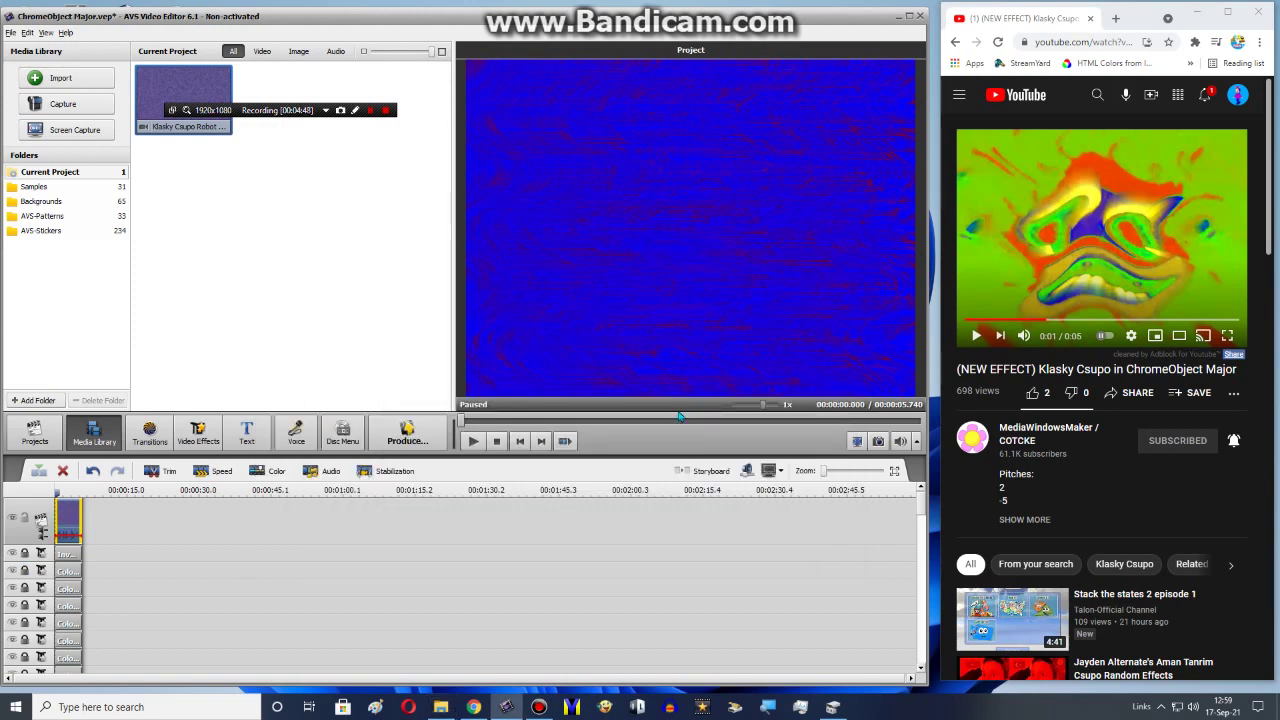
Import the Klasky Csupo Robot audio file from the Audacity folder into the media library and place it at the start of the audio line.
{"action": "left_click", "coordinate": [572, 418]}
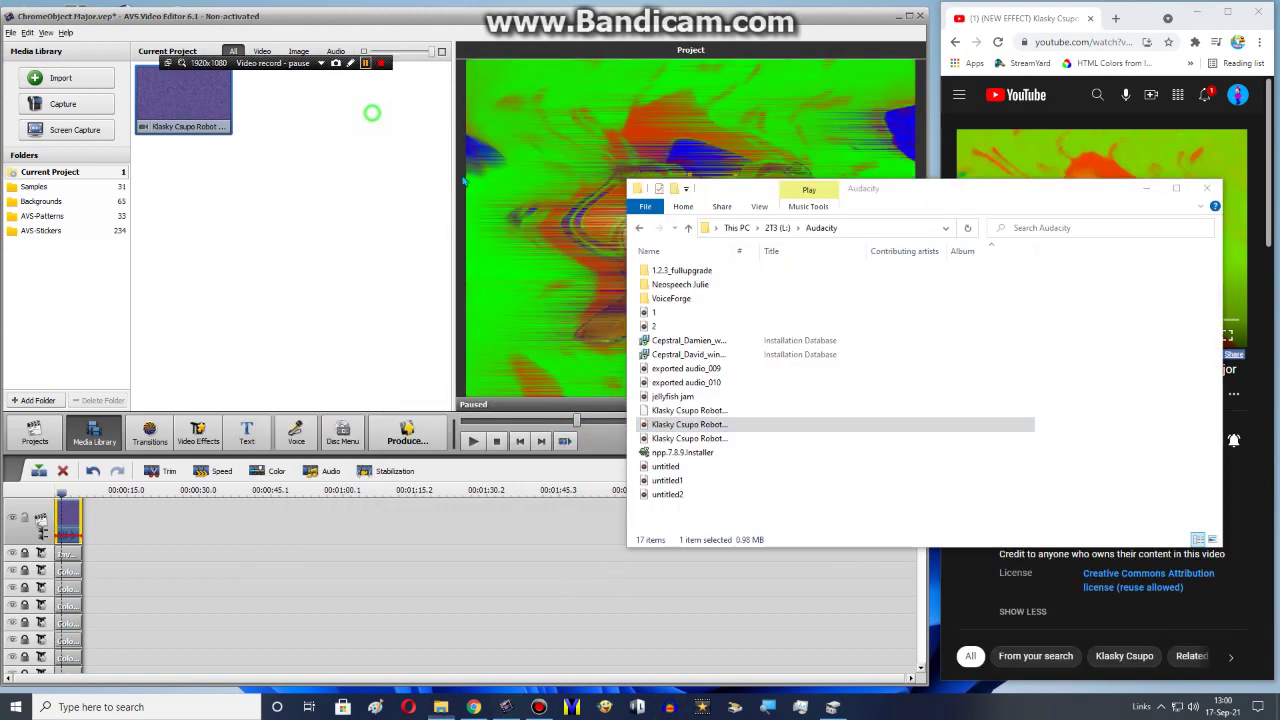
{"action": "left_click_drag", "start_coordinate": [702, 426], "coordinate": [335, 250]}
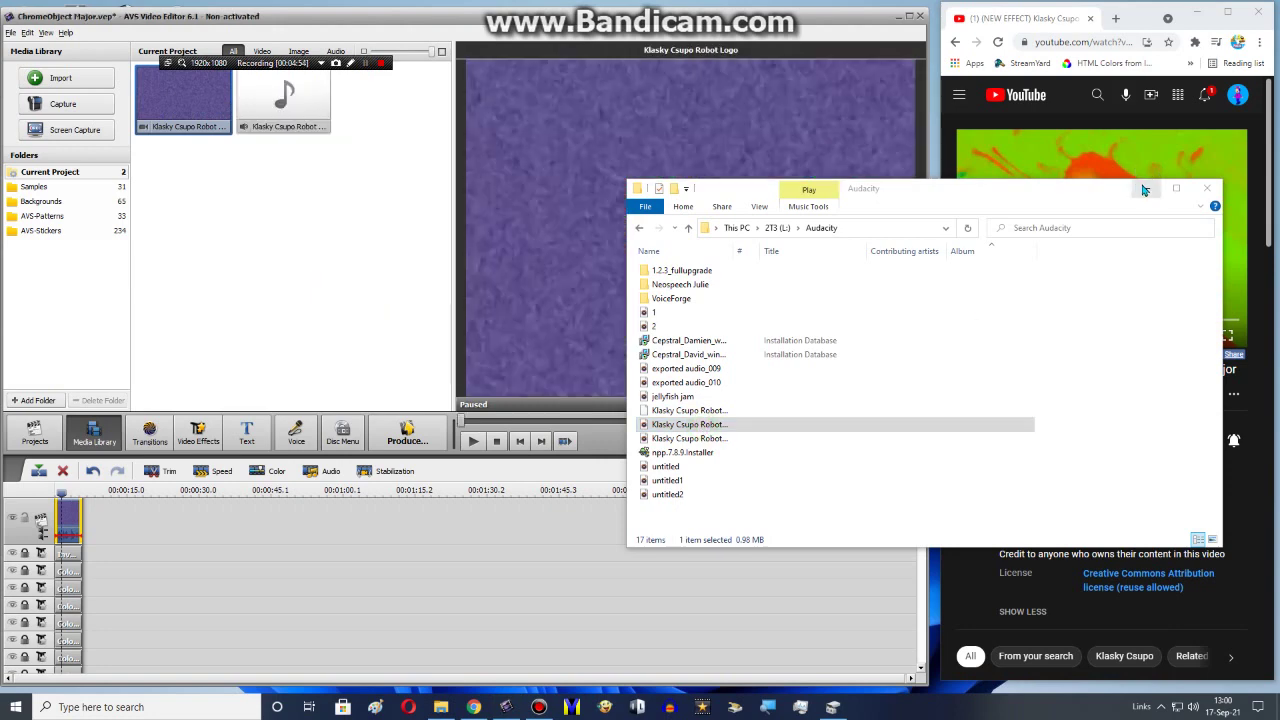
{"action": "left_click", "coordinate": [1146, 190]}
{"action": "scroll", "coordinate": [114, 530], "scroll_direction": "down", "scroll_amount": 10}
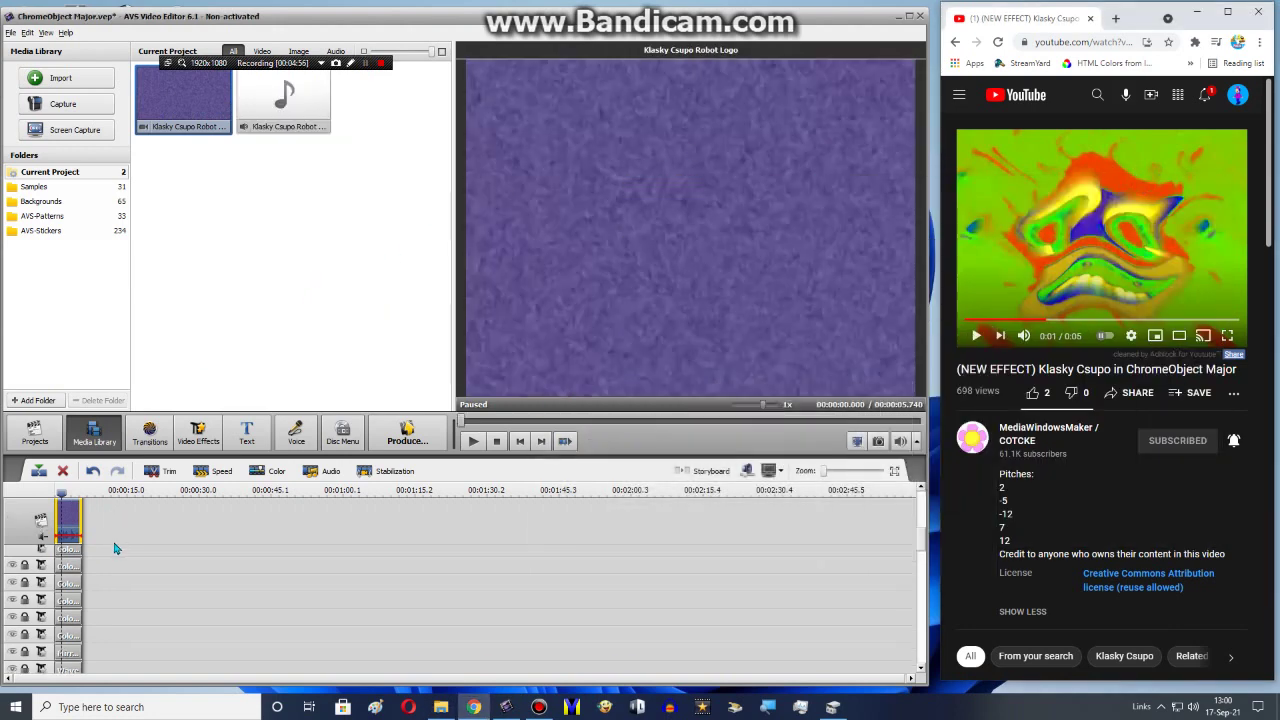
{"action": "left_click_drag", "start_coordinate": [283, 100], "coordinate": [60, 630]}
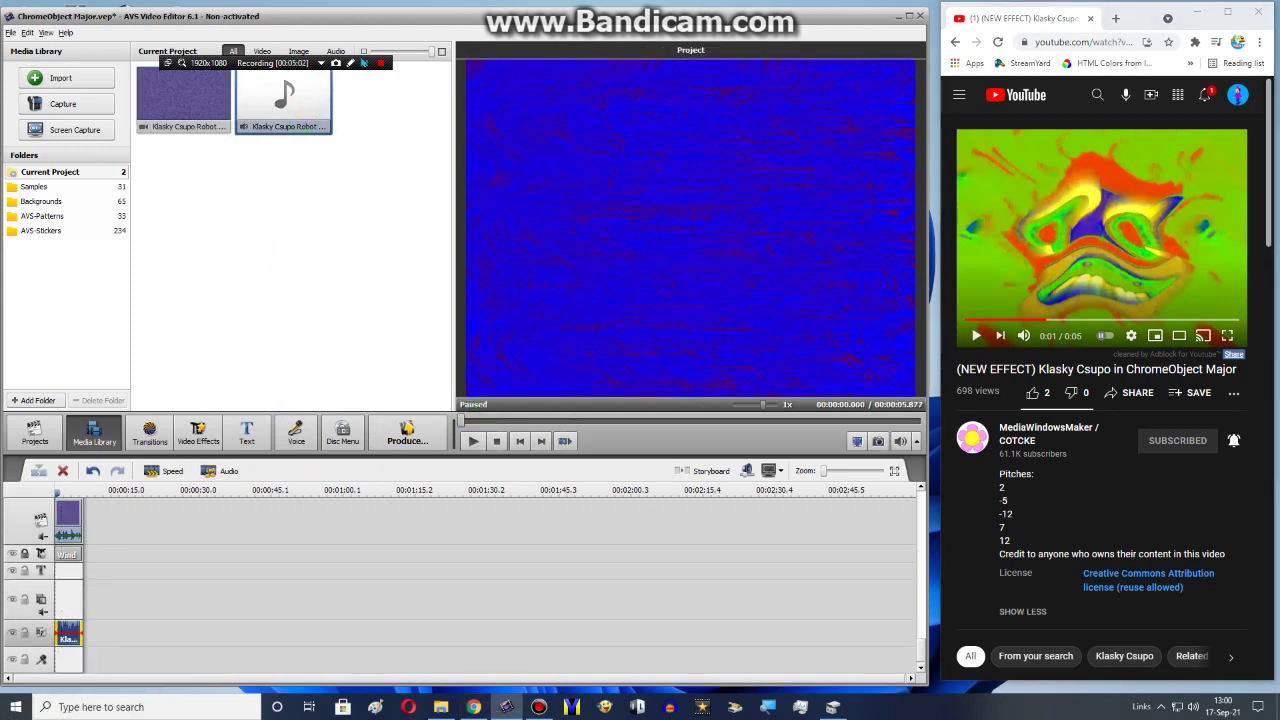
{"action": "left_click", "coordinate": [364, 65]}
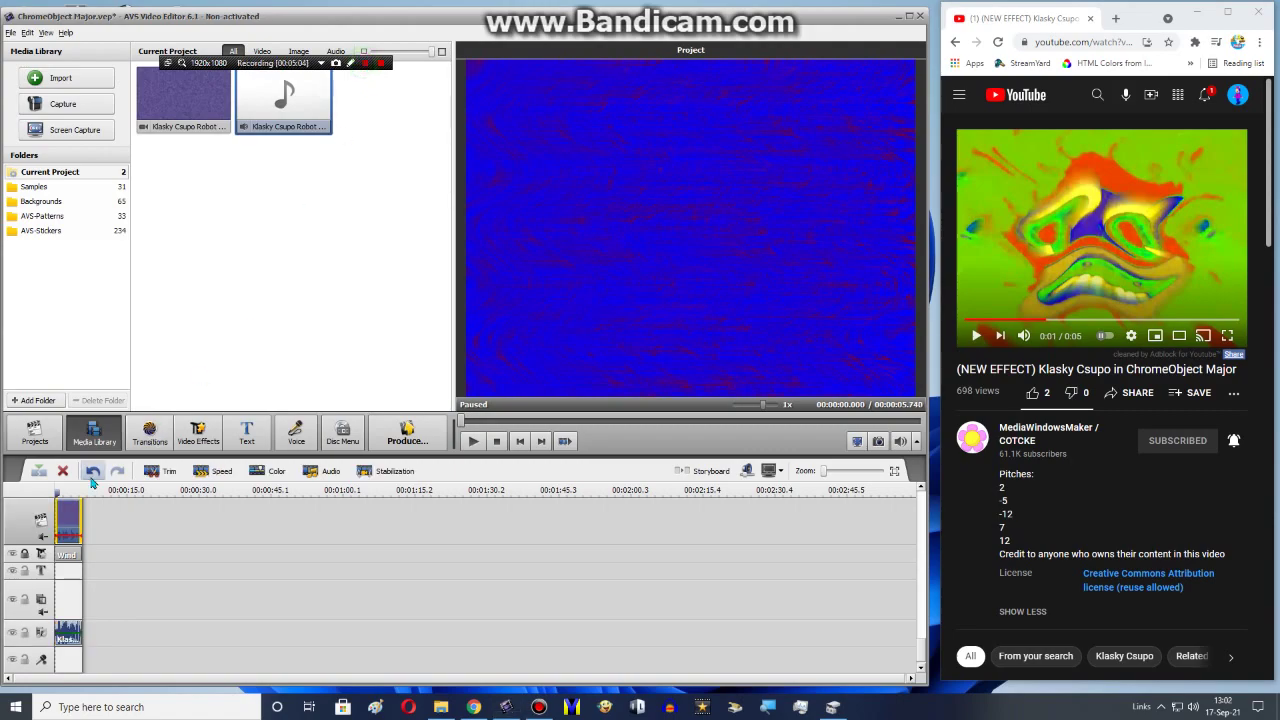
Check the mute setting of the clip on the main video line and play the project from the start.
{"action": "right_click", "coordinate": [72, 512]}
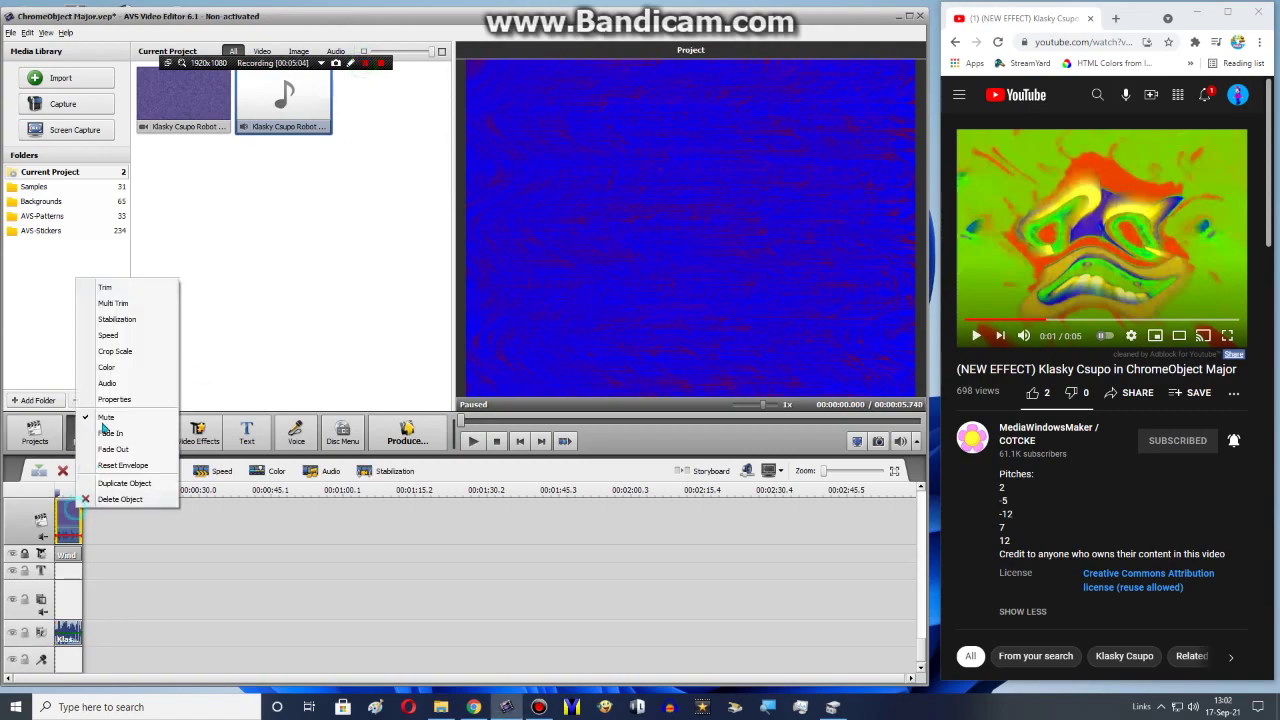
{"action": "left_click", "coordinate": [519, 378]}
{"action": "left_click", "coordinate": [472, 441]}
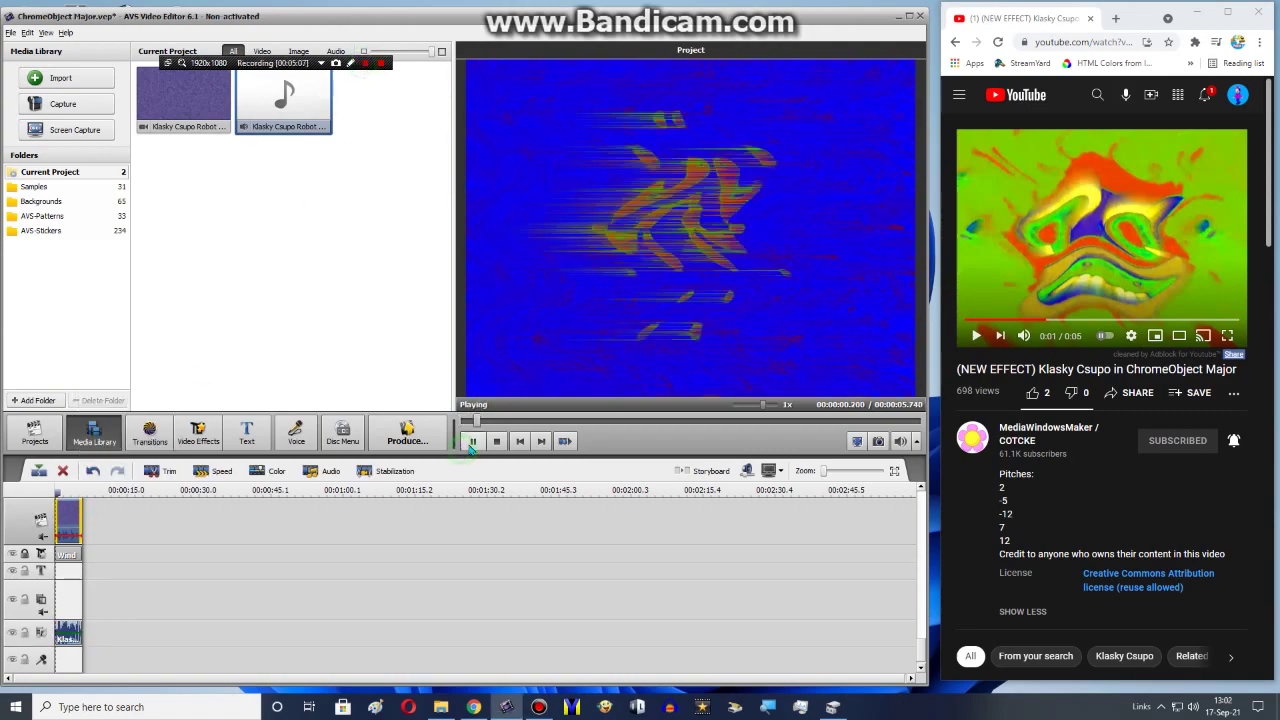